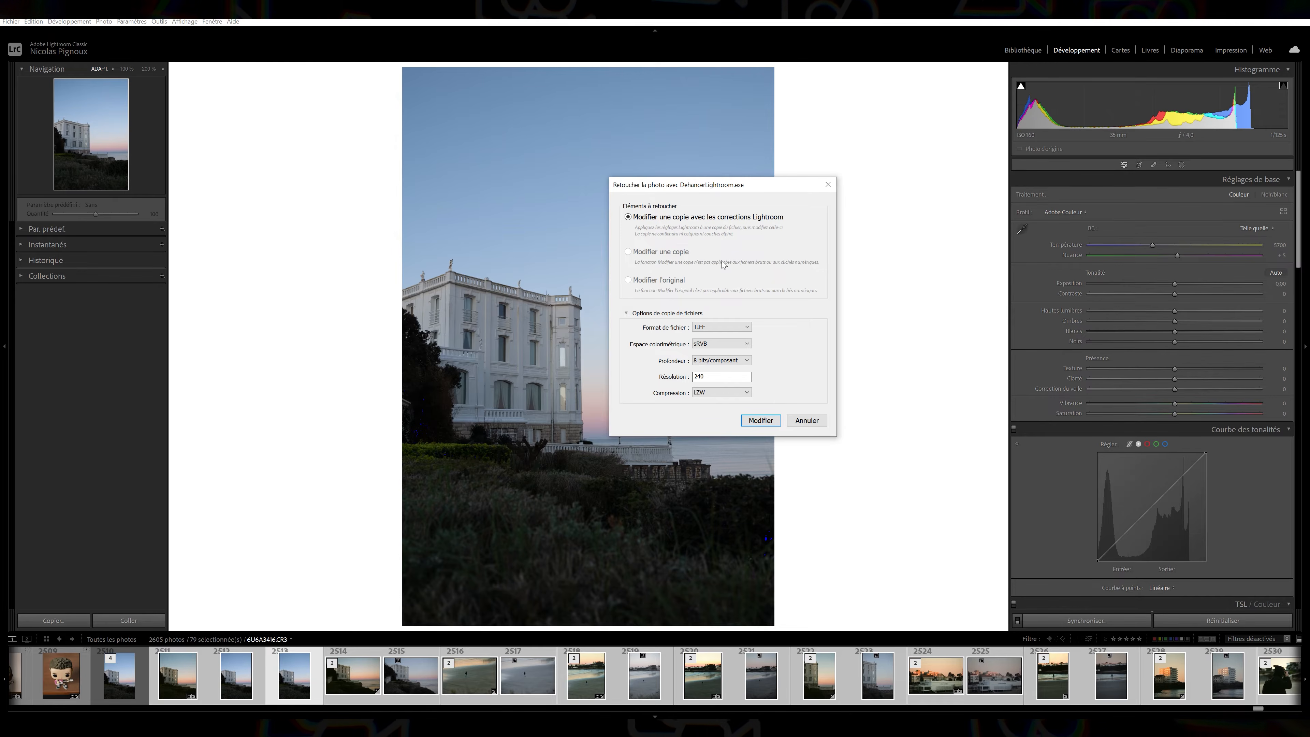
# Step: Open a TIFF copy of the building photo, with its Lightroom corrections, in the Dehancer plug-in
pyautogui.moveTo(749, 191); pyautogui.dragTo(704, 193)
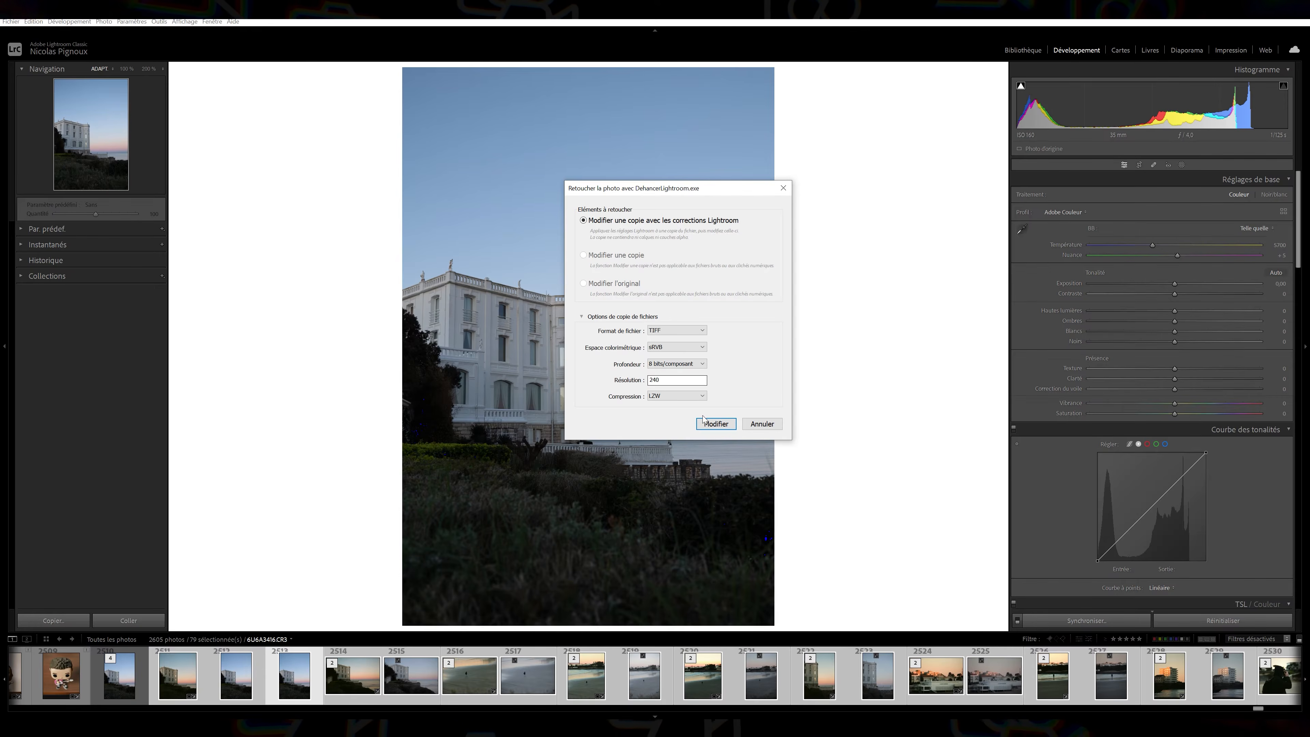
pyautogui.click(715, 423)
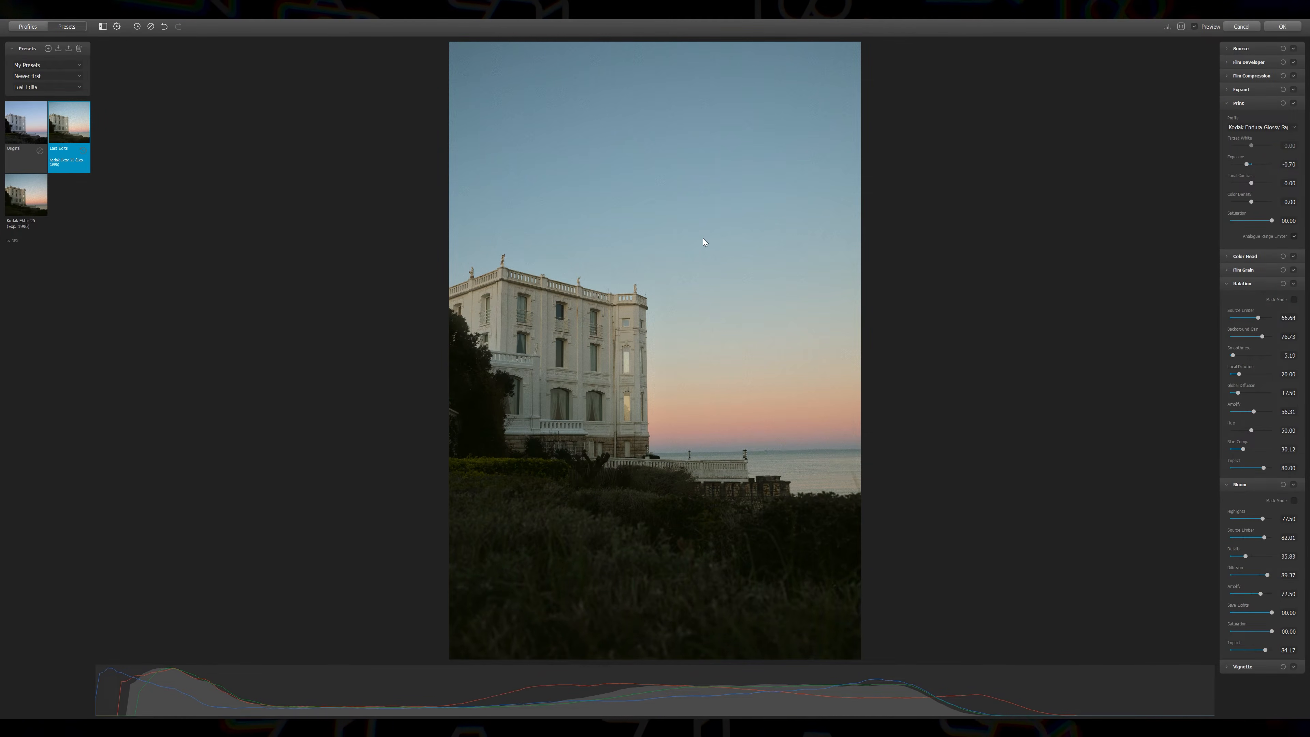
# Step: Browse the film profiles by film type, going through Color Negative, Motion Picture, Color Positive, Black & White and Instant
pyautogui.click(28, 26)
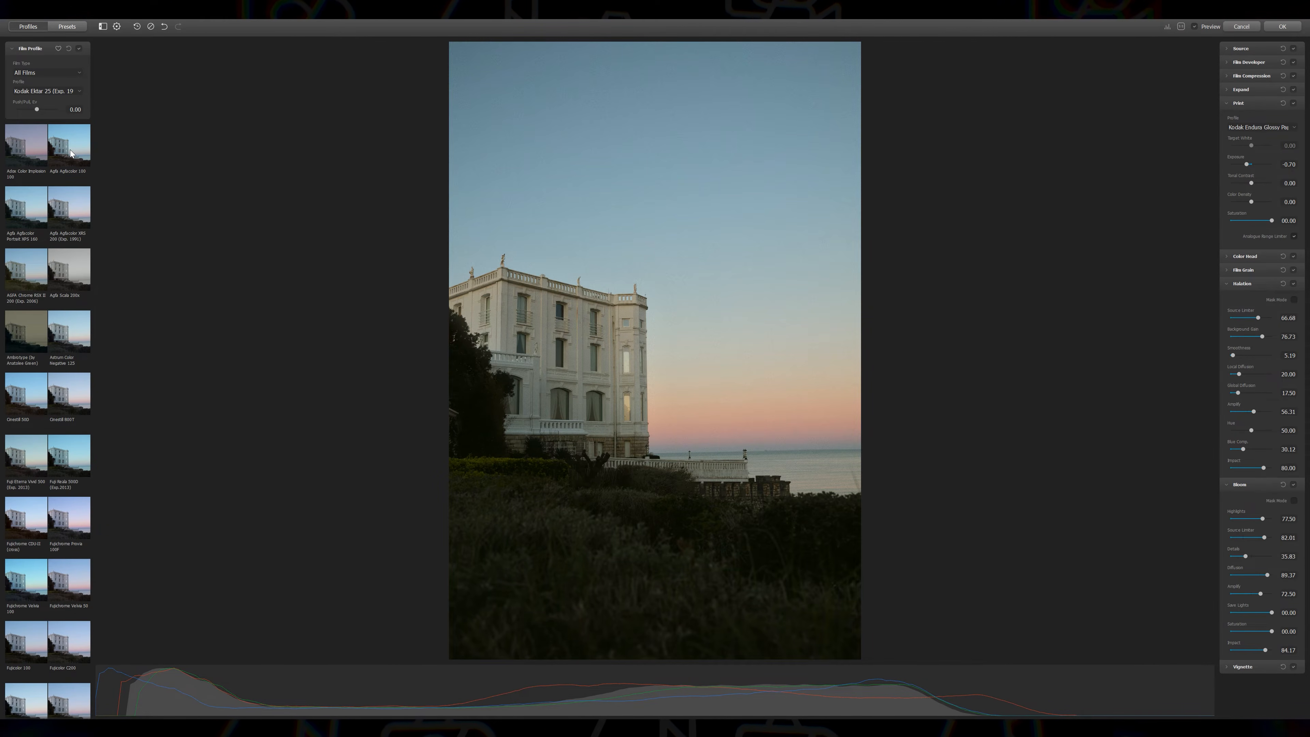
pyautogui.click(62, 78)
pyautogui.click(48, 86)
pyautogui.click(59, 72)
pyautogui.click(55, 90)
pyautogui.click(55, 73)
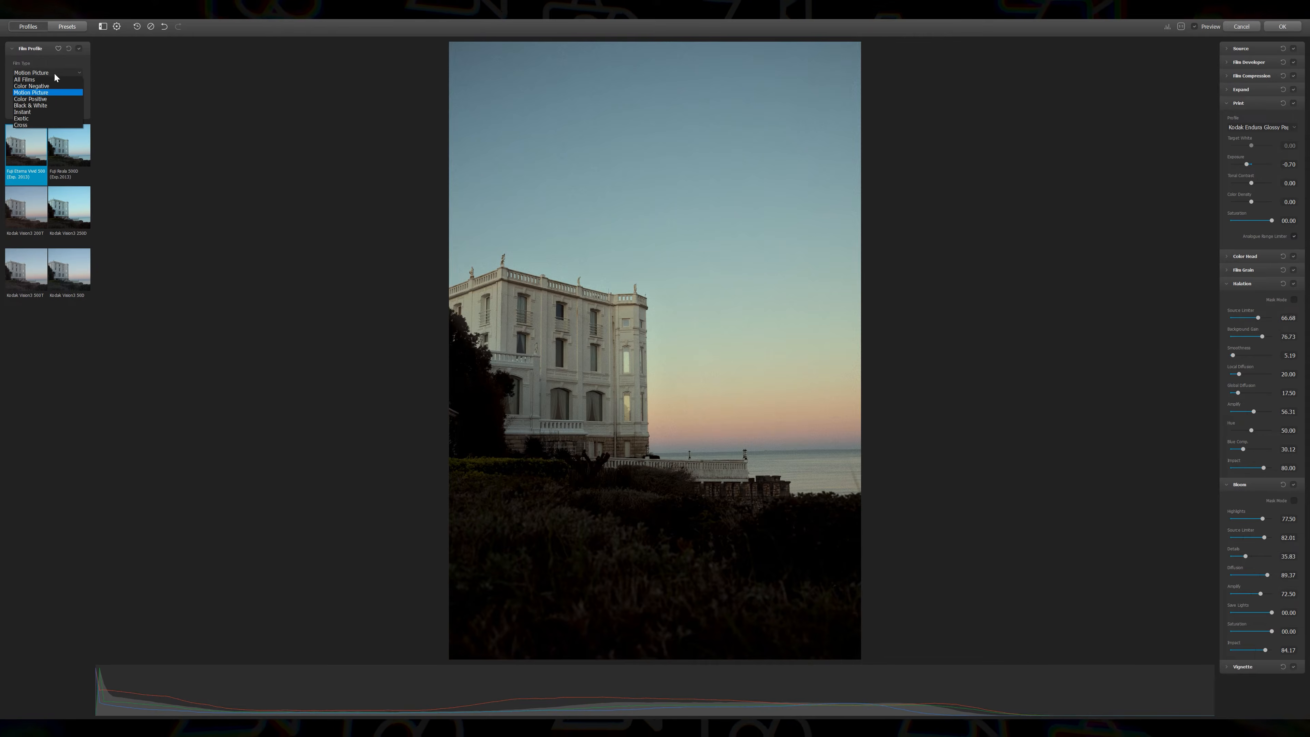
pyautogui.click(52, 98)
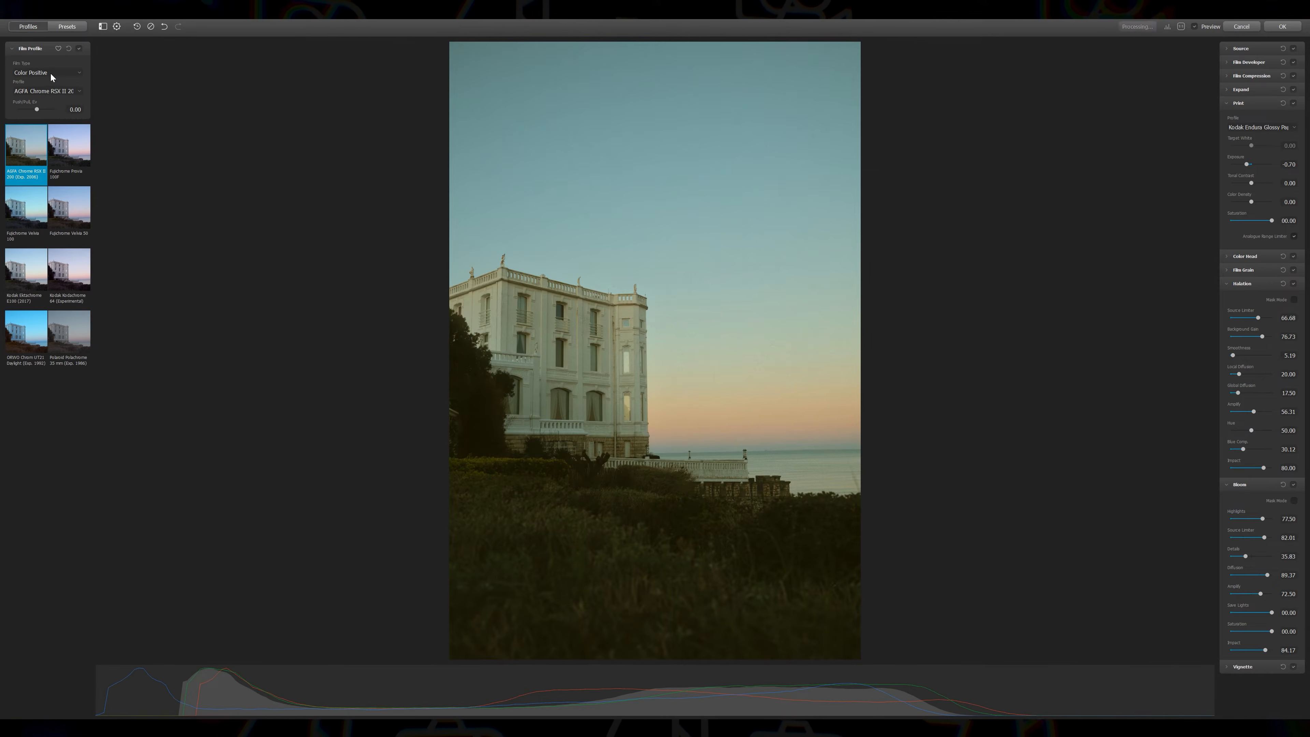
pyautogui.click(50, 73)
pyautogui.click(49, 105)
pyautogui.click(53, 72)
pyautogui.click(36, 111)
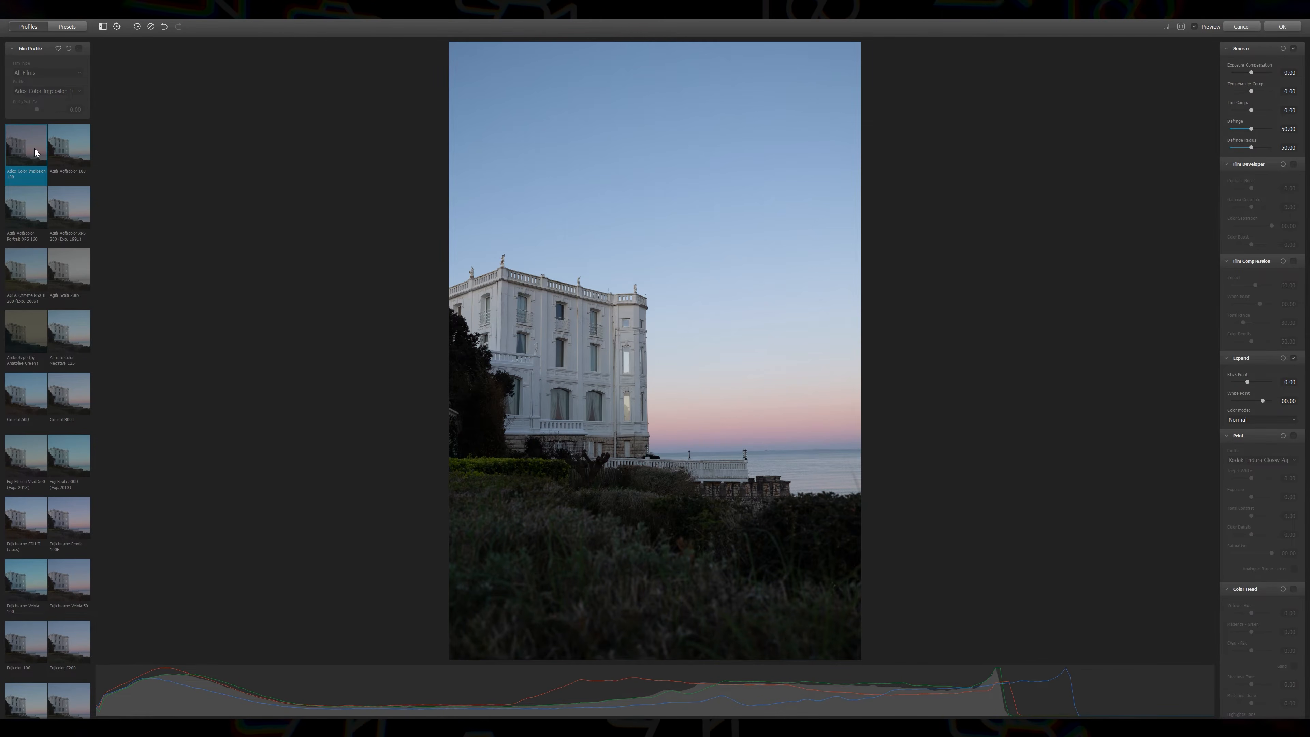
# Step: Try the Dehancer Team presets Adox Color Implosion 100, Agfa Agfacolor 100 and Ambrotype on the photo
pyautogui.click(67, 28)
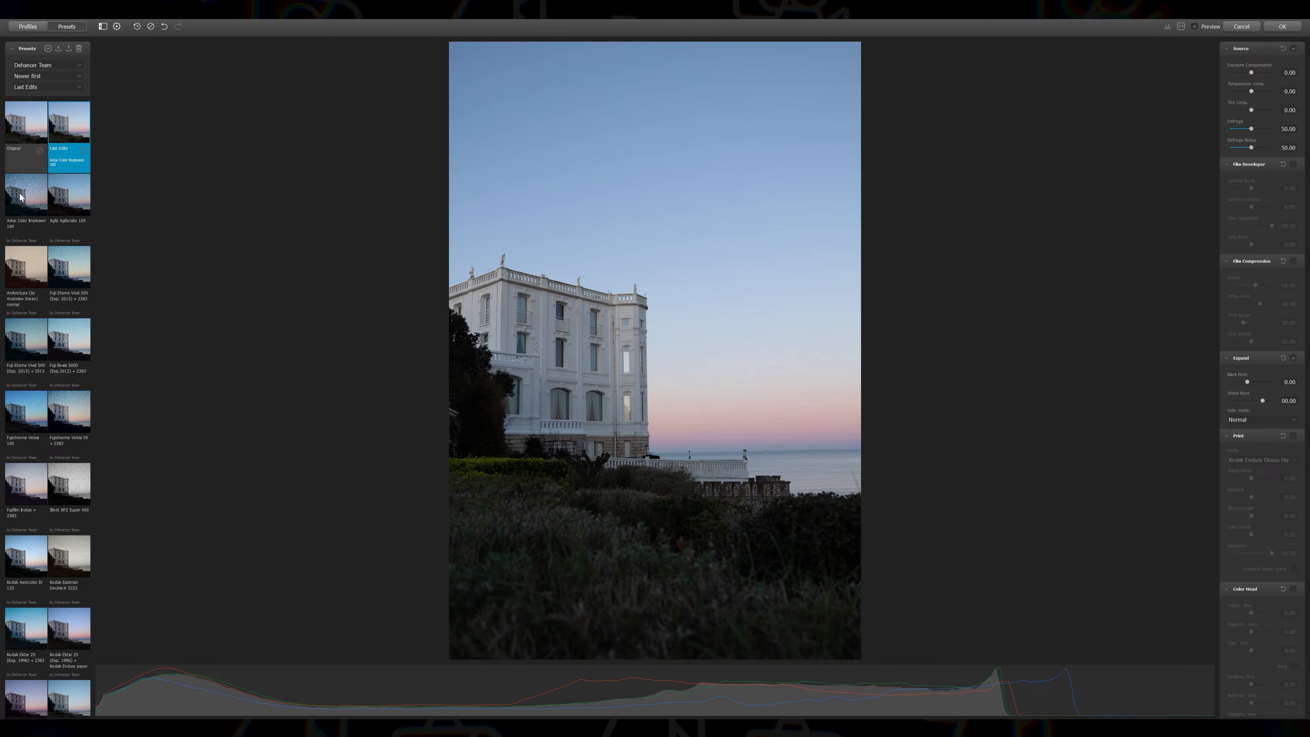
pyautogui.click(23, 204)
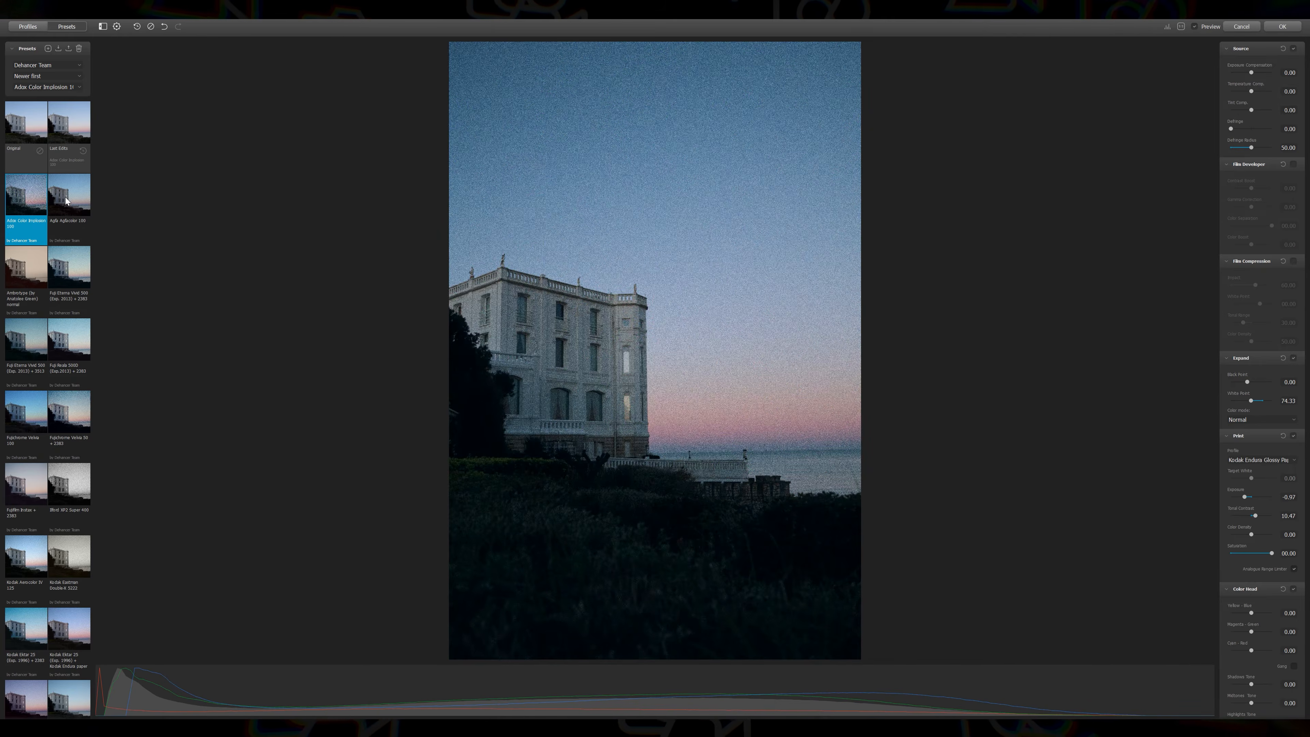
pyautogui.click(71, 209)
pyautogui.click(29, 270)
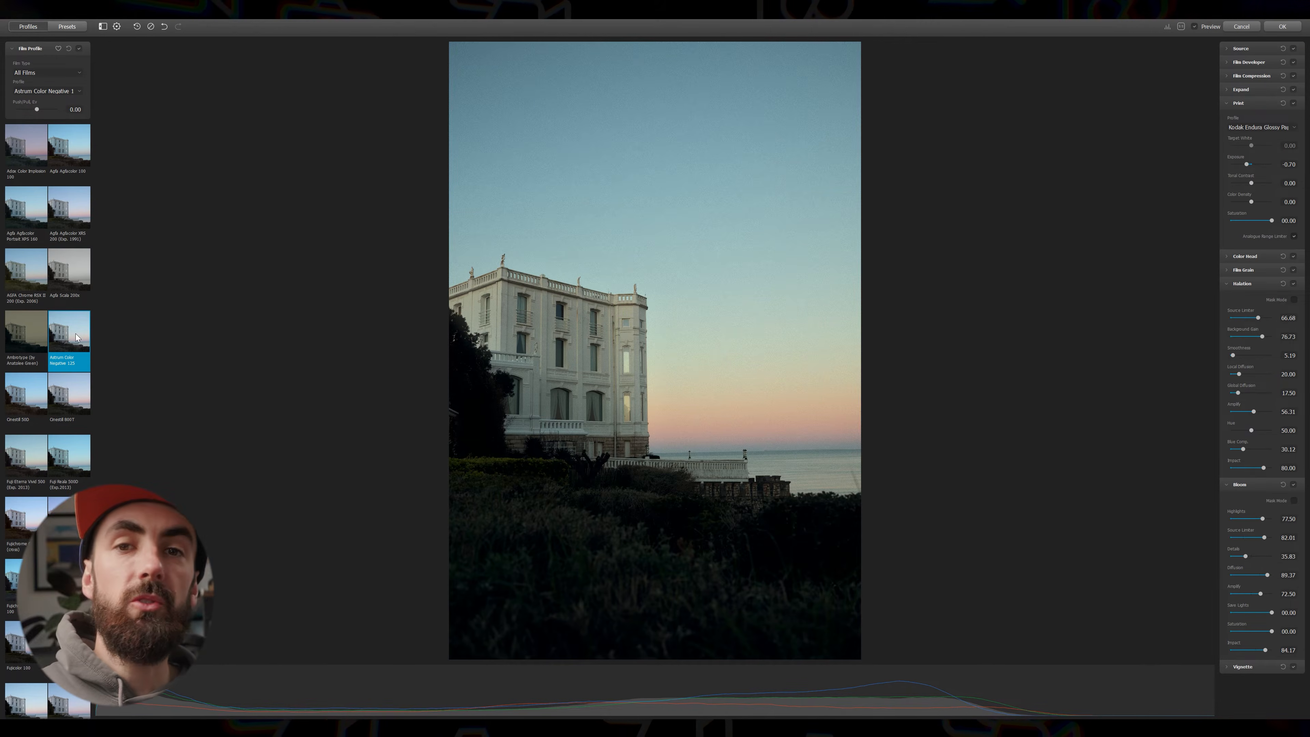
# Step: Try Push/Pull at -0.67 with the Astrum Color Negative profile, and at 1.10 and -0.20 with Cinestill 800T
pyautogui.moveTo(36, 110); pyautogui.dragTo(30, 110)
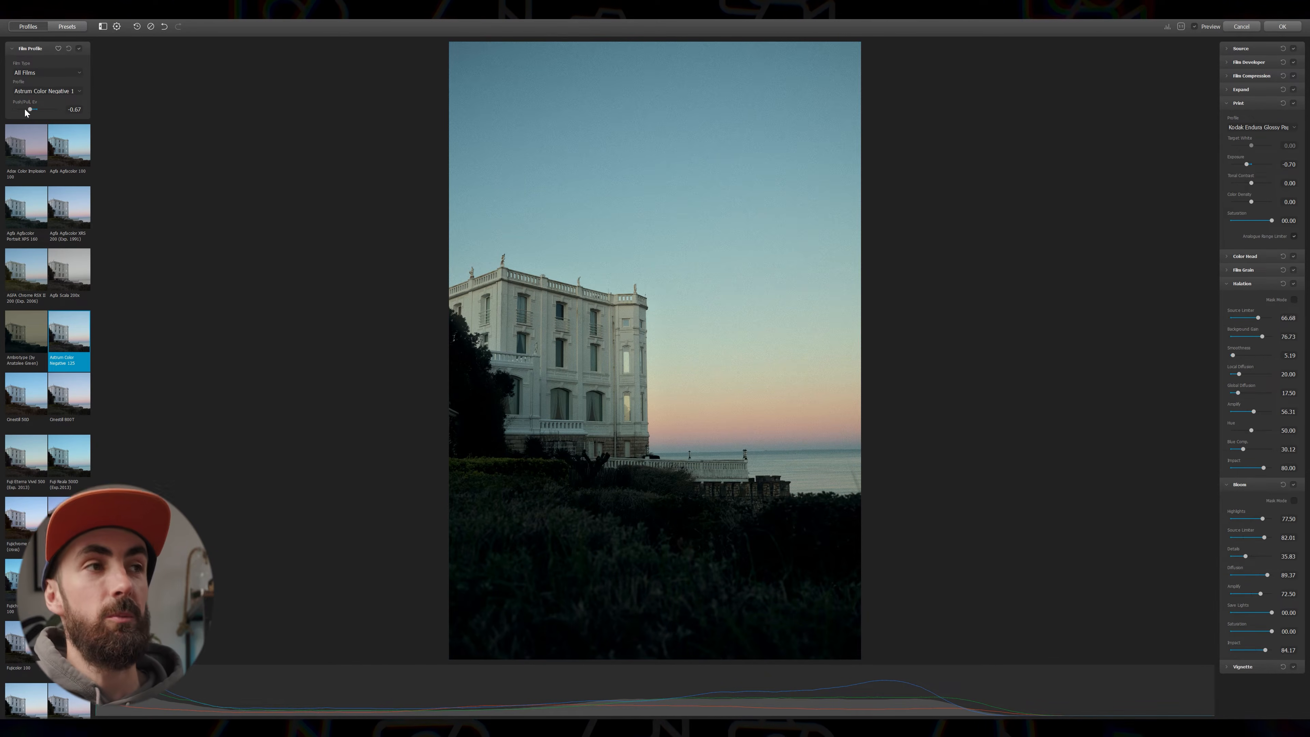
pyautogui.click(79, 397)
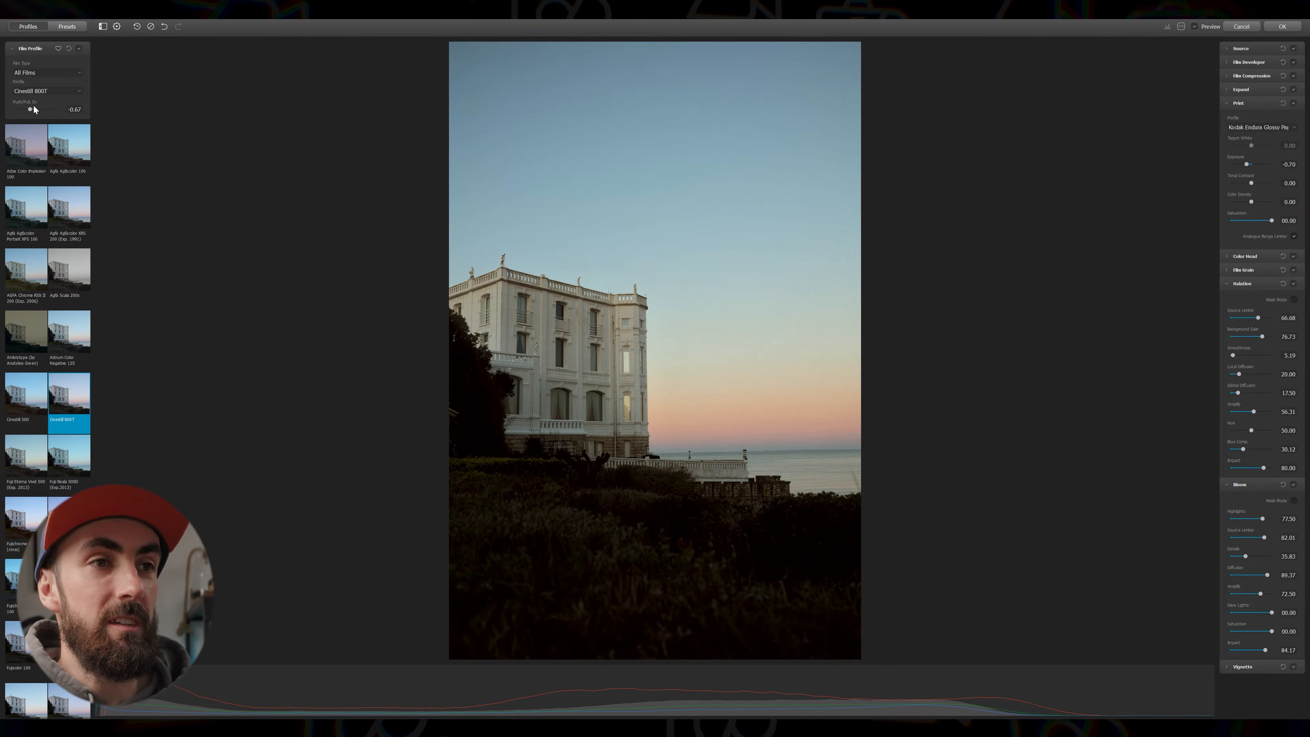
pyautogui.moveTo(30, 109); pyautogui.dragTo(50, 107)
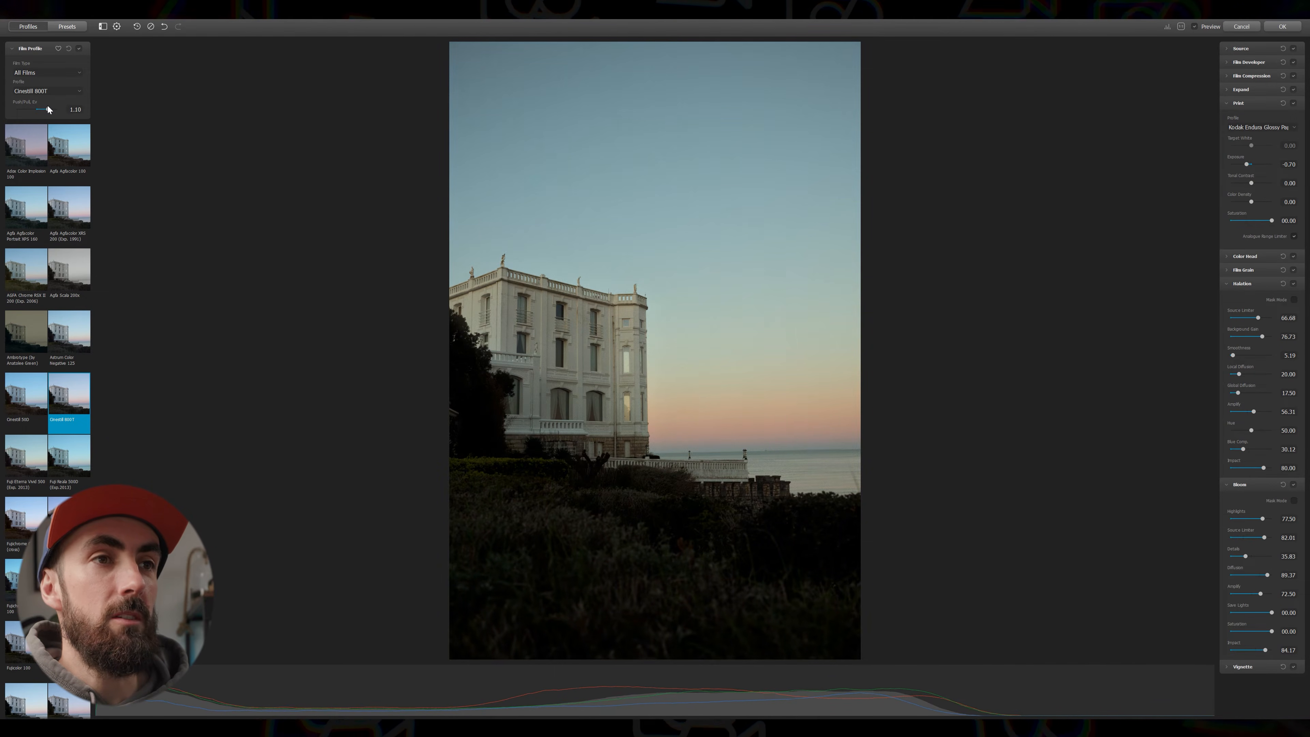
pyautogui.moveTo(44, 107); pyautogui.dragTo(24, 107)
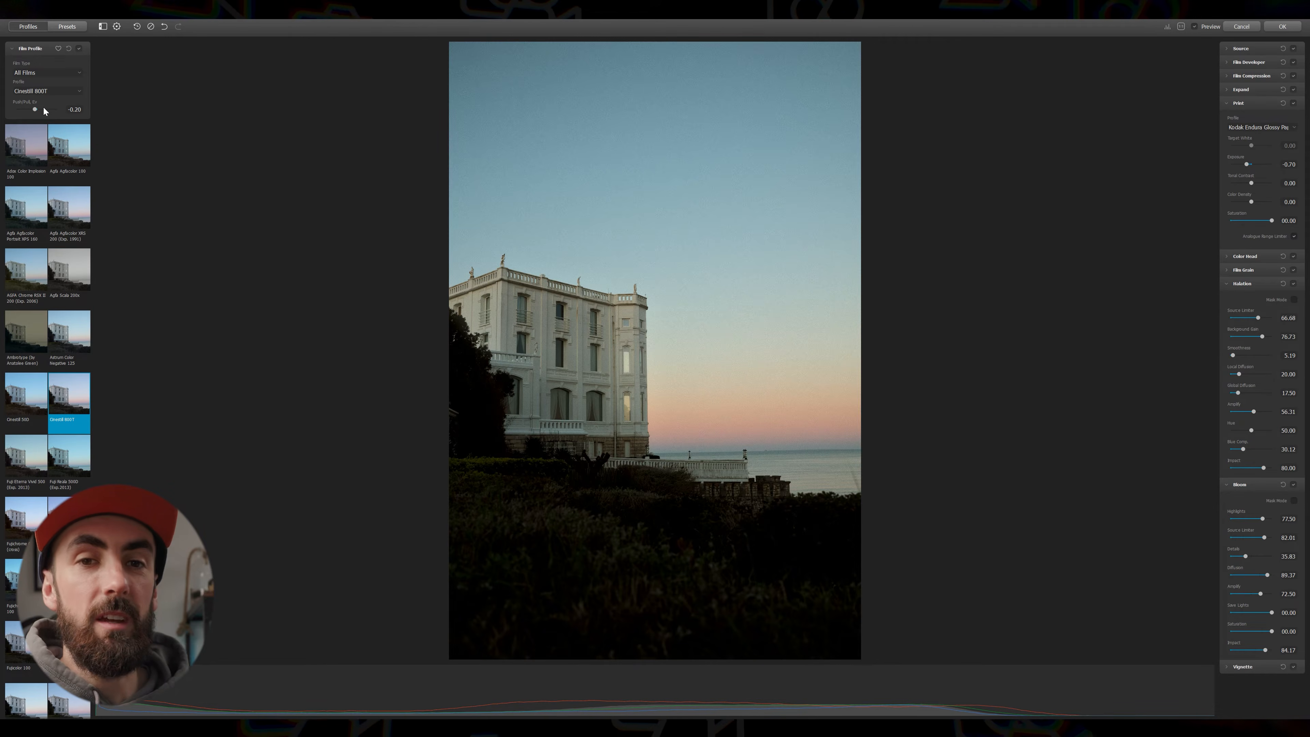
# Step: Toggle the film profile sidebar's visibility, and look through the plug-in's settings for GPU, preview and grain options
pyautogui.click(101, 27)
pyautogui.click(101, 27)
pyautogui.click(101, 27)
pyautogui.click(102, 27)
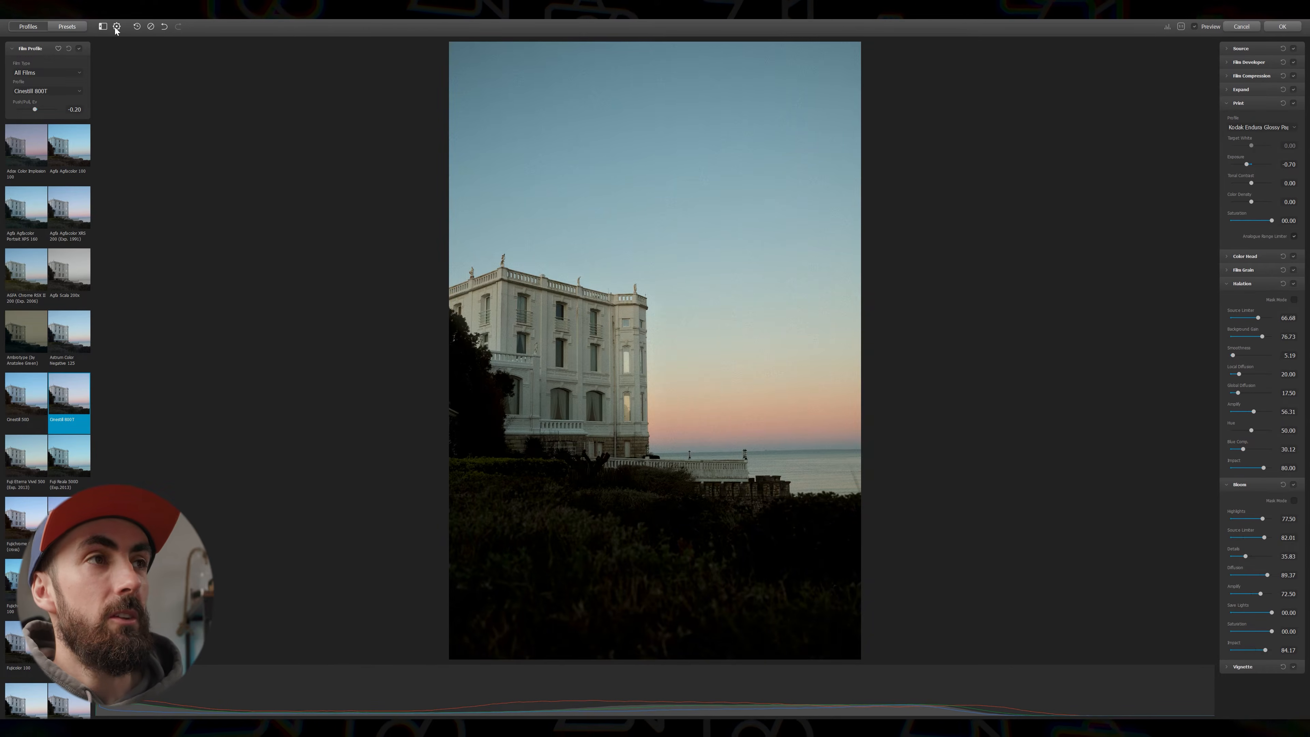
pyautogui.click(117, 27)
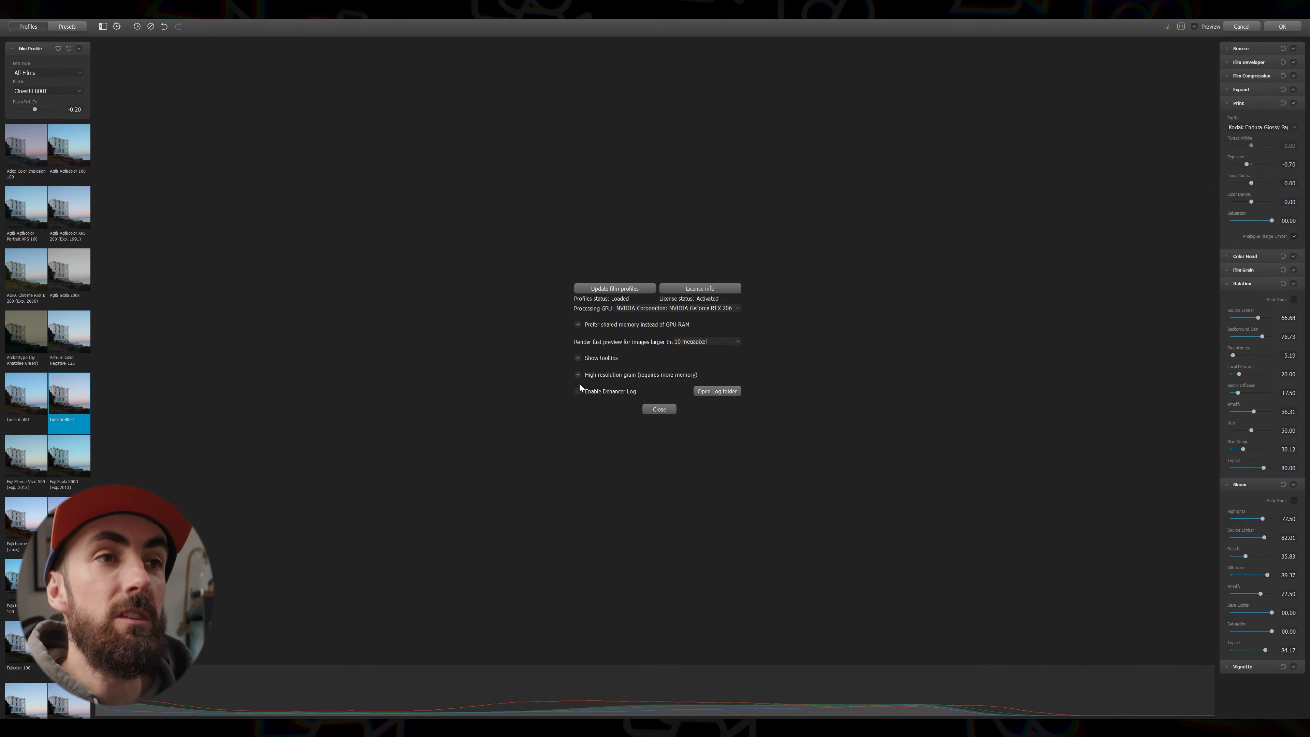
pyautogui.click(659, 409)
# Step: Reset all adjustments to bring the photo back to its original look
pyautogui.click(137, 27)
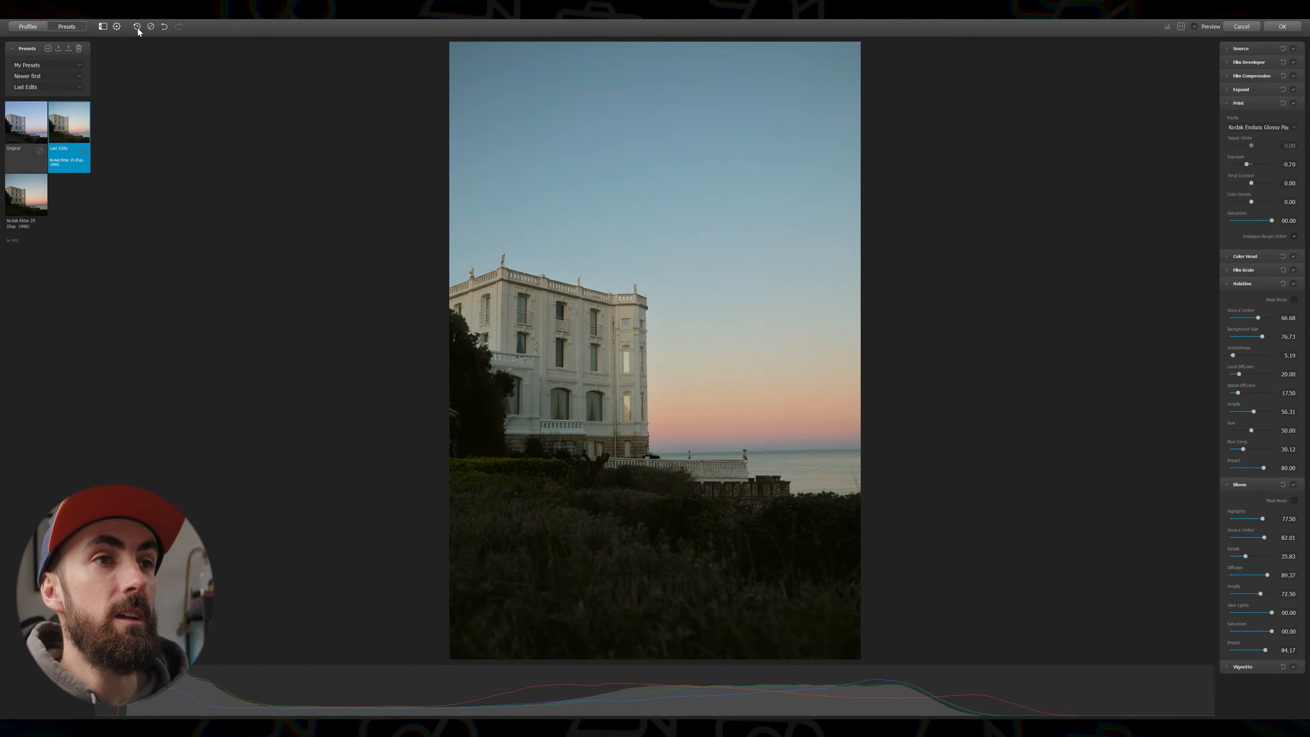
pyautogui.click(138, 28)
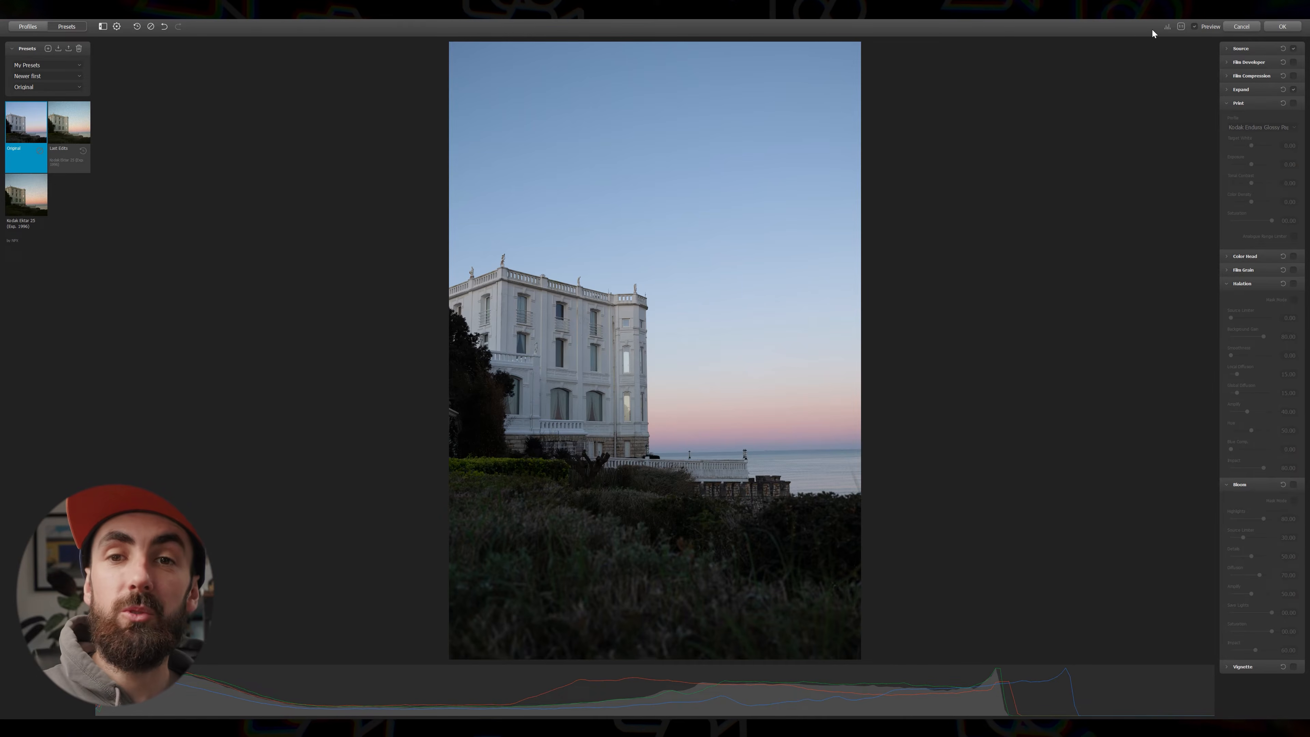
# Step: Toggle the histogram display off and on, and try the view option beside it
pyautogui.click(1168, 26)
pyautogui.click(1168, 26)
pyautogui.click(1168, 26)
pyautogui.click(1168, 26)
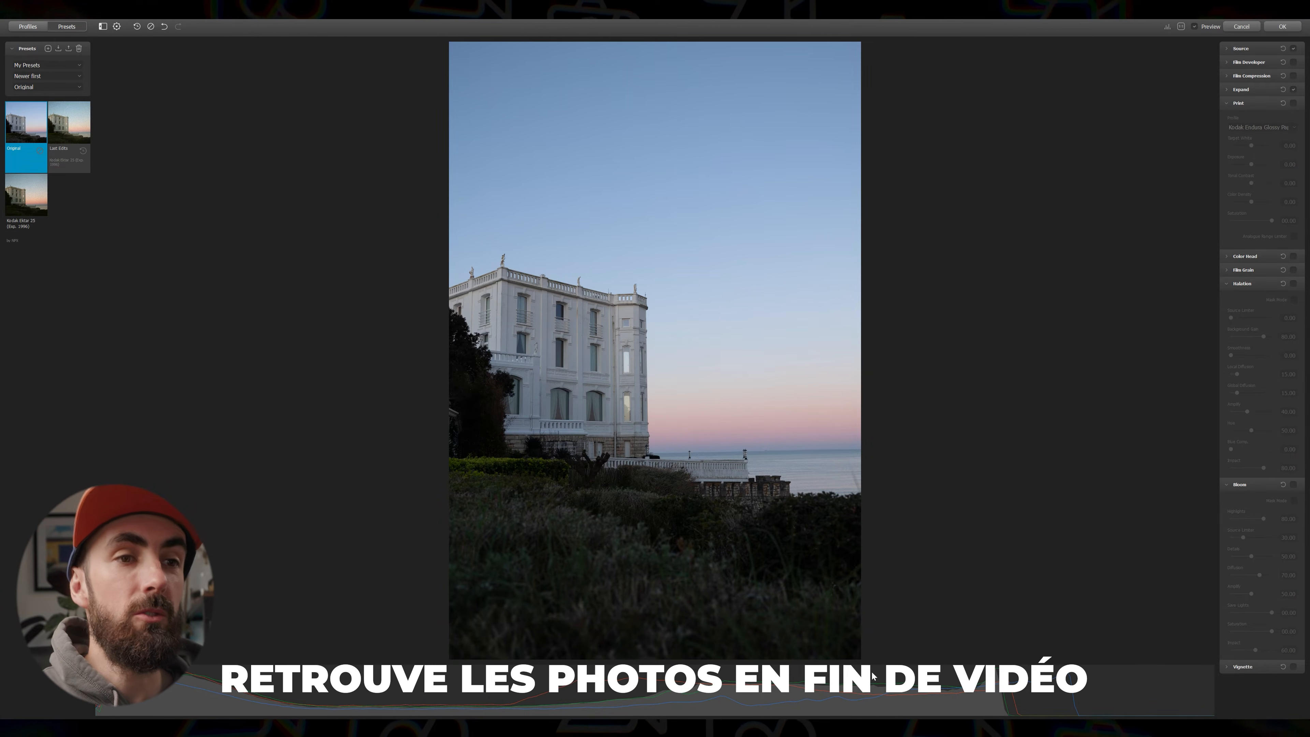
pyautogui.click(1180, 26)
pyautogui.moveTo(928, 195); pyautogui.dragTo(902, 230)
pyautogui.click(1181, 27)
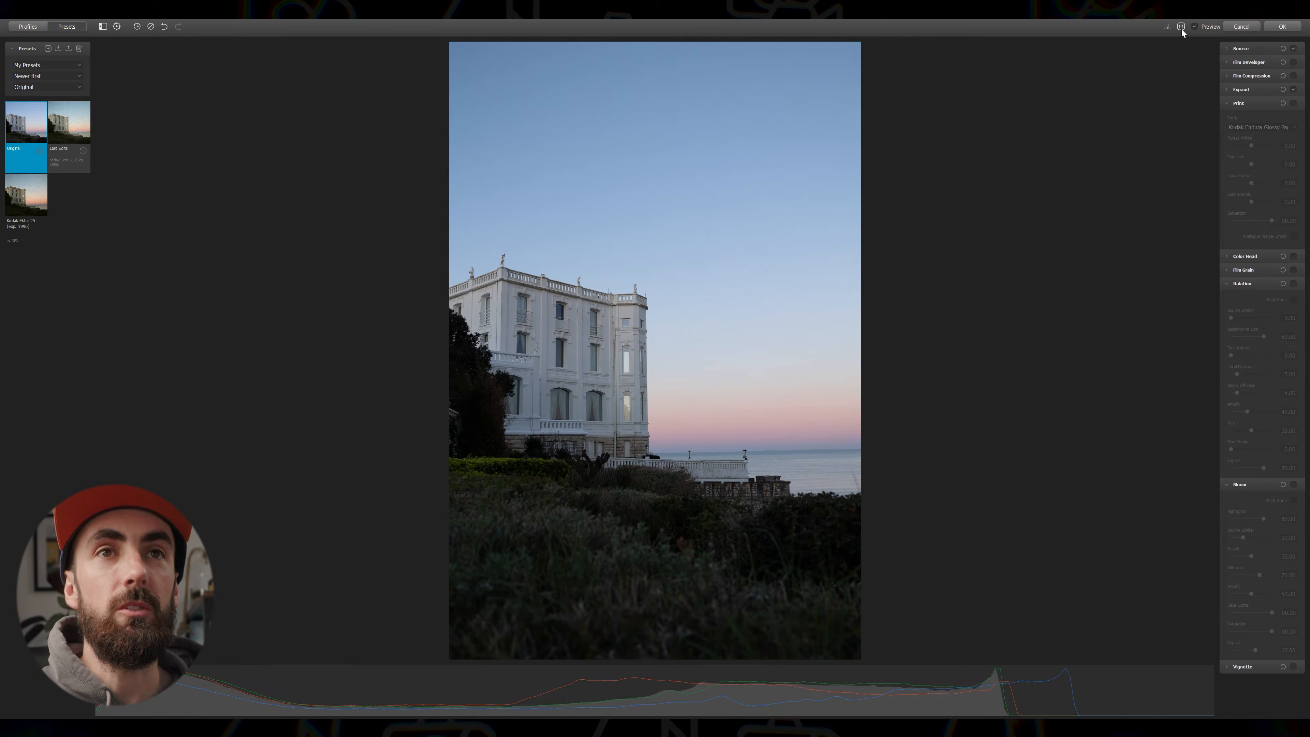
# Step: Apply the Last Edits look and toggle the preview to compare the photo before and after
pyautogui.click(1194, 27)
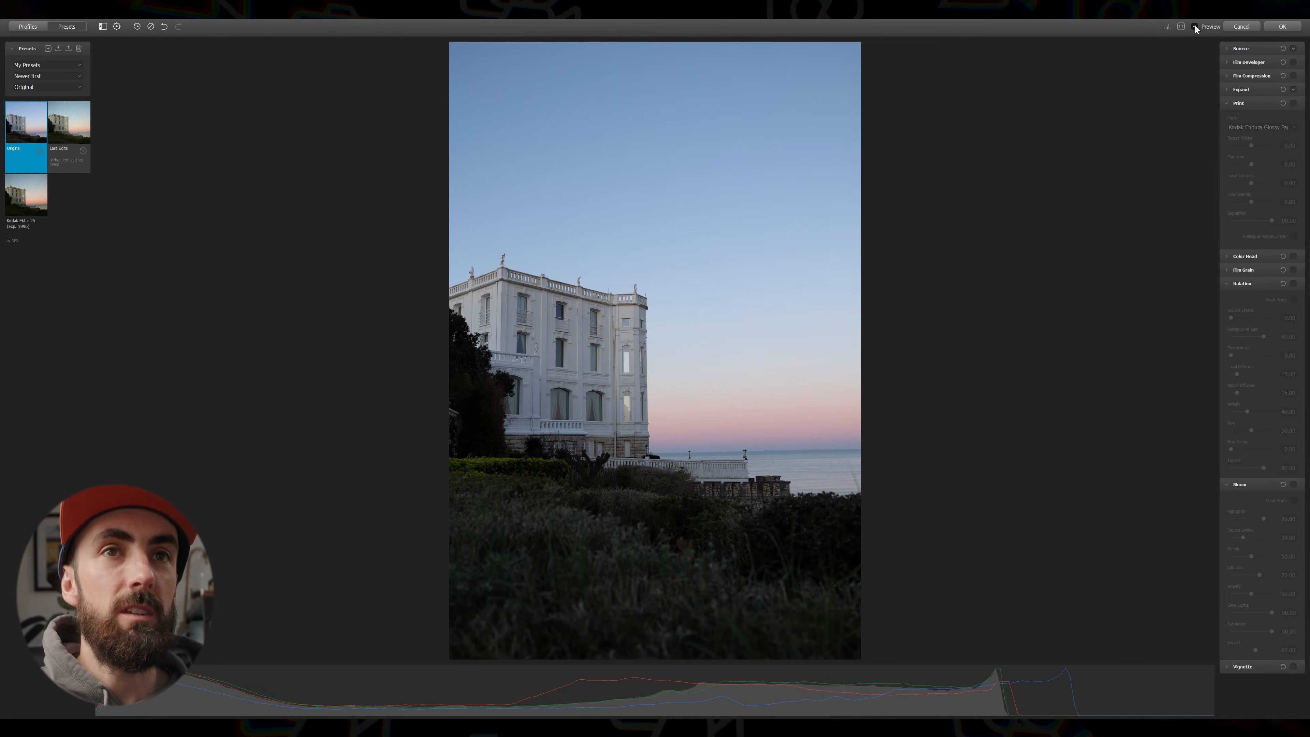
pyautogui.click(70, 126)
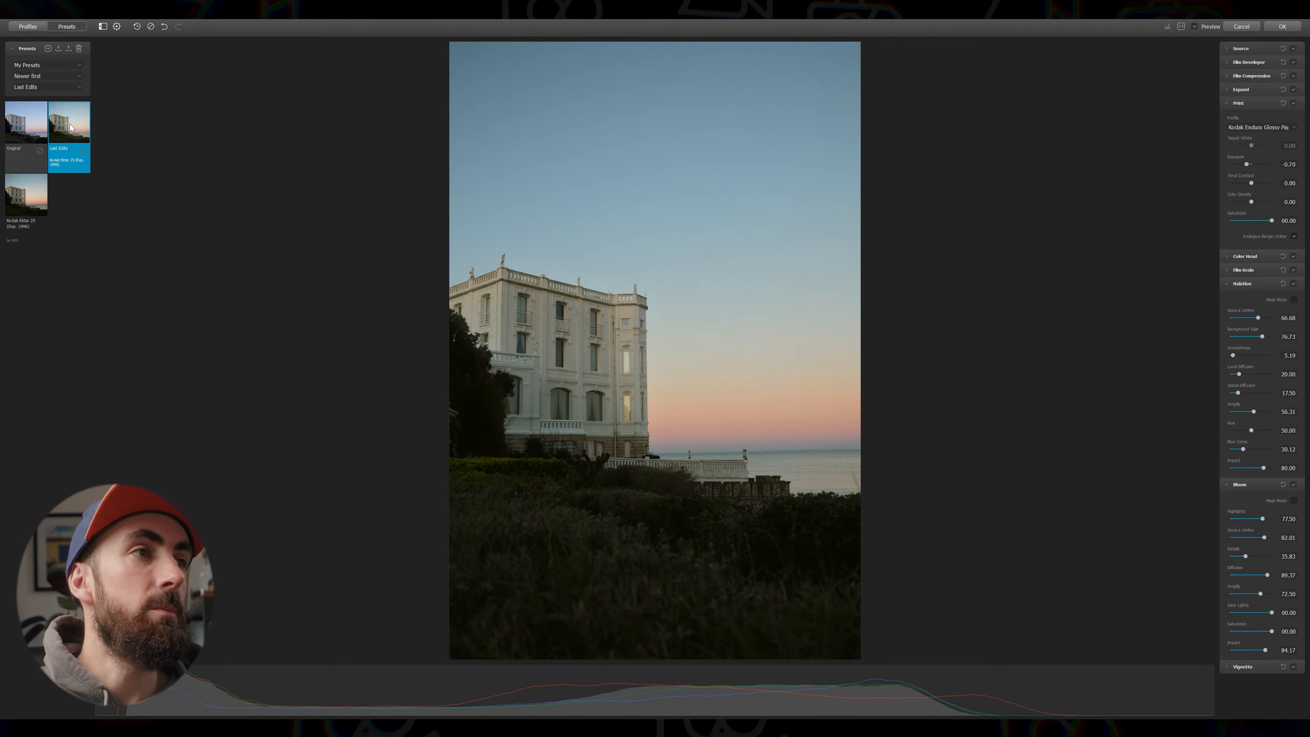
pyautogui.click(1194, 27)
pyautogui.click(1194, 27)
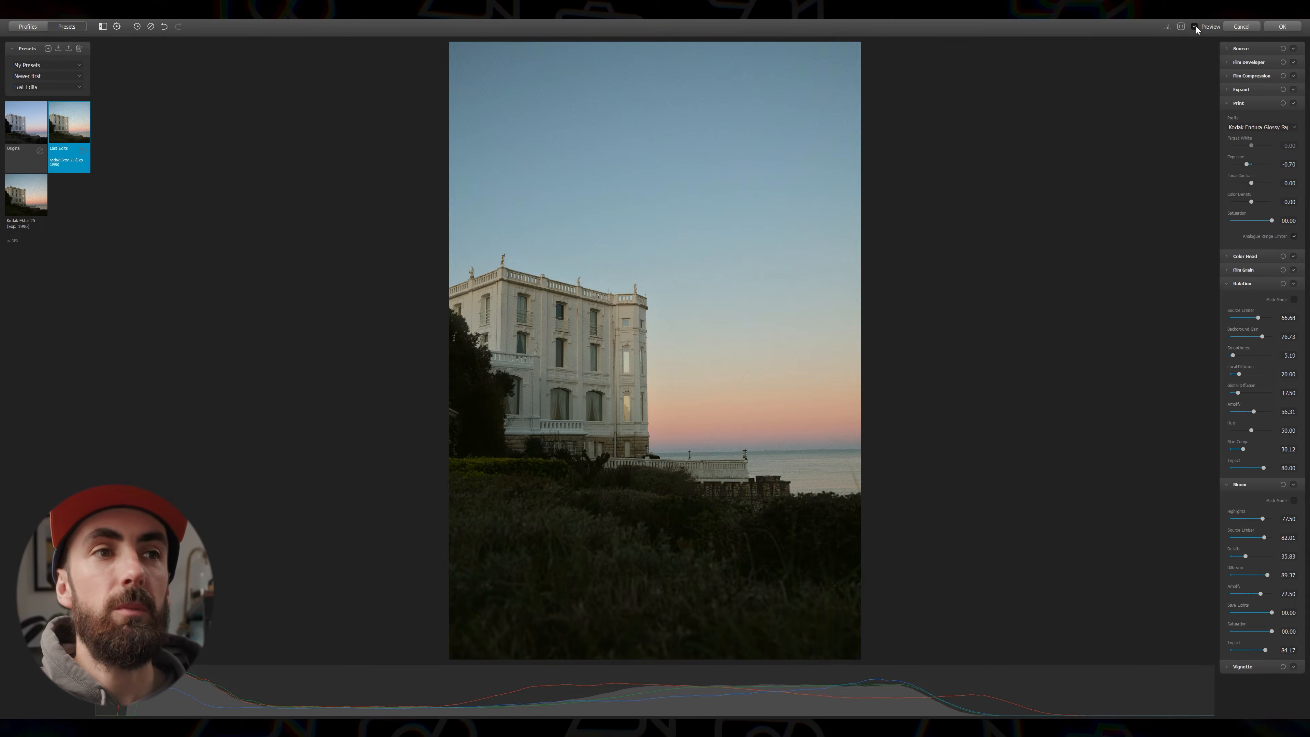
# Step: Collapse the Print, Halation and Bloom adjustment sections
pyautogui.click(1254, 104)
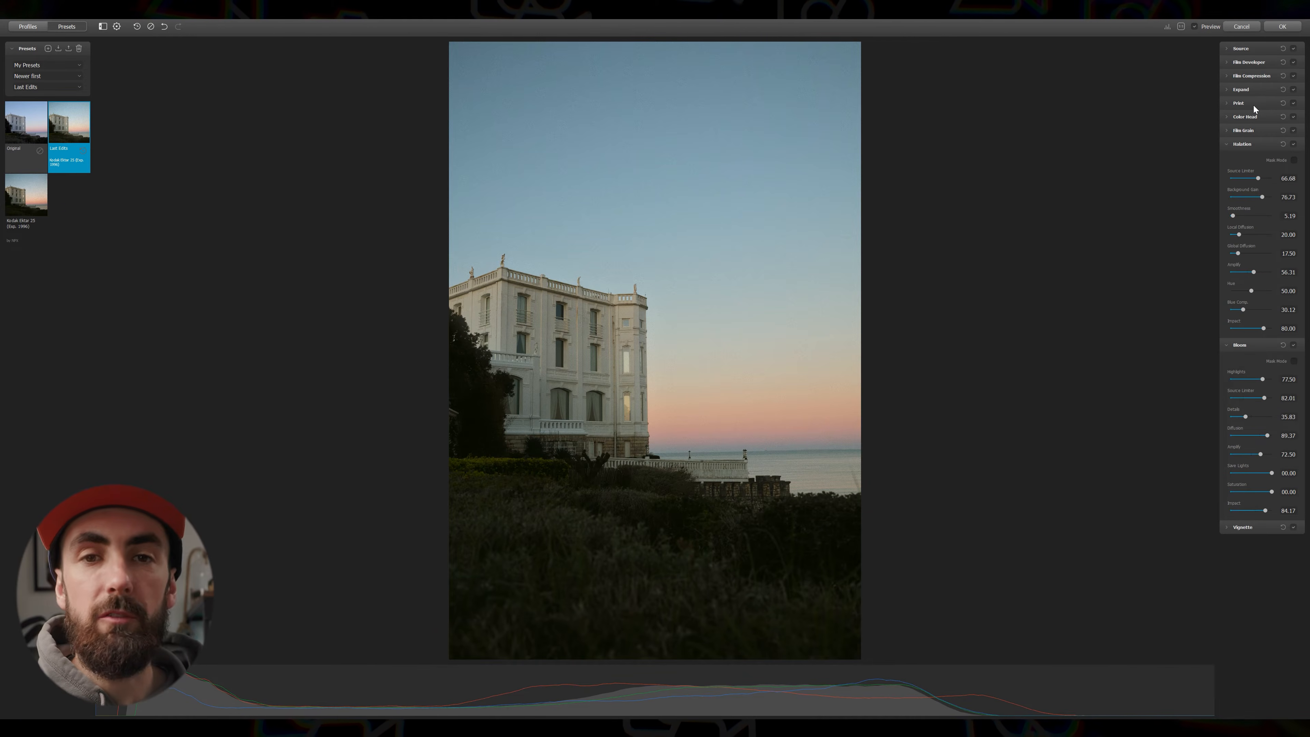
pyautogui.click(1265, 142)
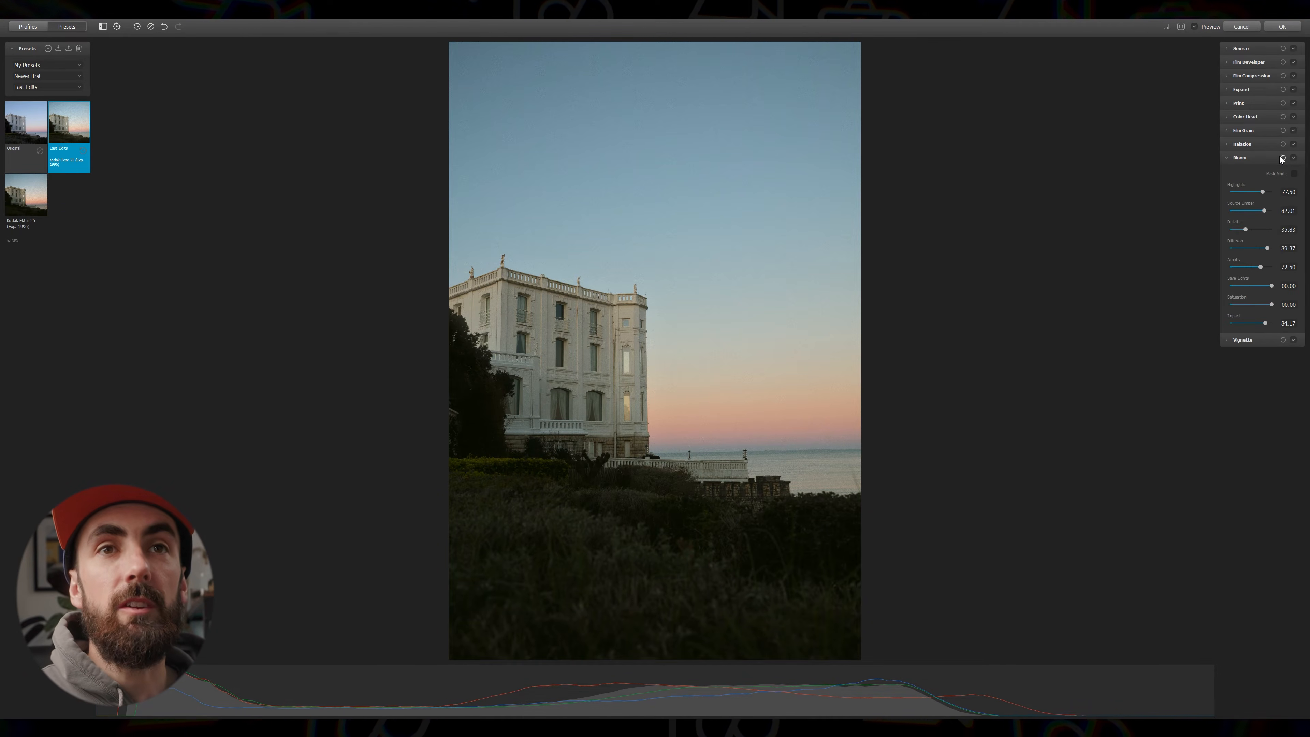
pyautogui.click(1264, 157)
# Step: Disable every adjustment section, from Source and Film Developer through Bloom and Vignette
pyautogui.click(1293, 48)
pyautogui.click(1294, 63)
pyautogui.click(1294, 75)
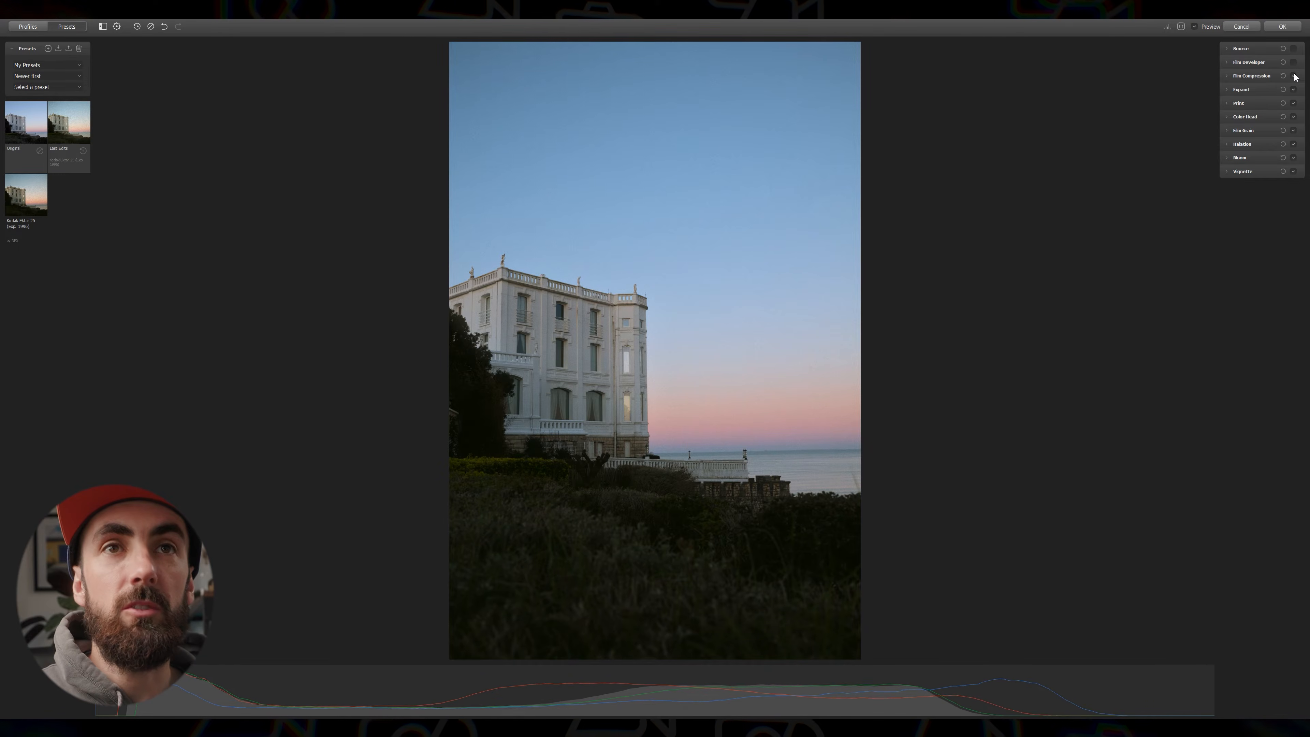
pyautogui.click(1294, 89)
pyautogui.click(1294, 103)
pyautogui.click(1294, 116)
pyautogui.click(1294, 130)
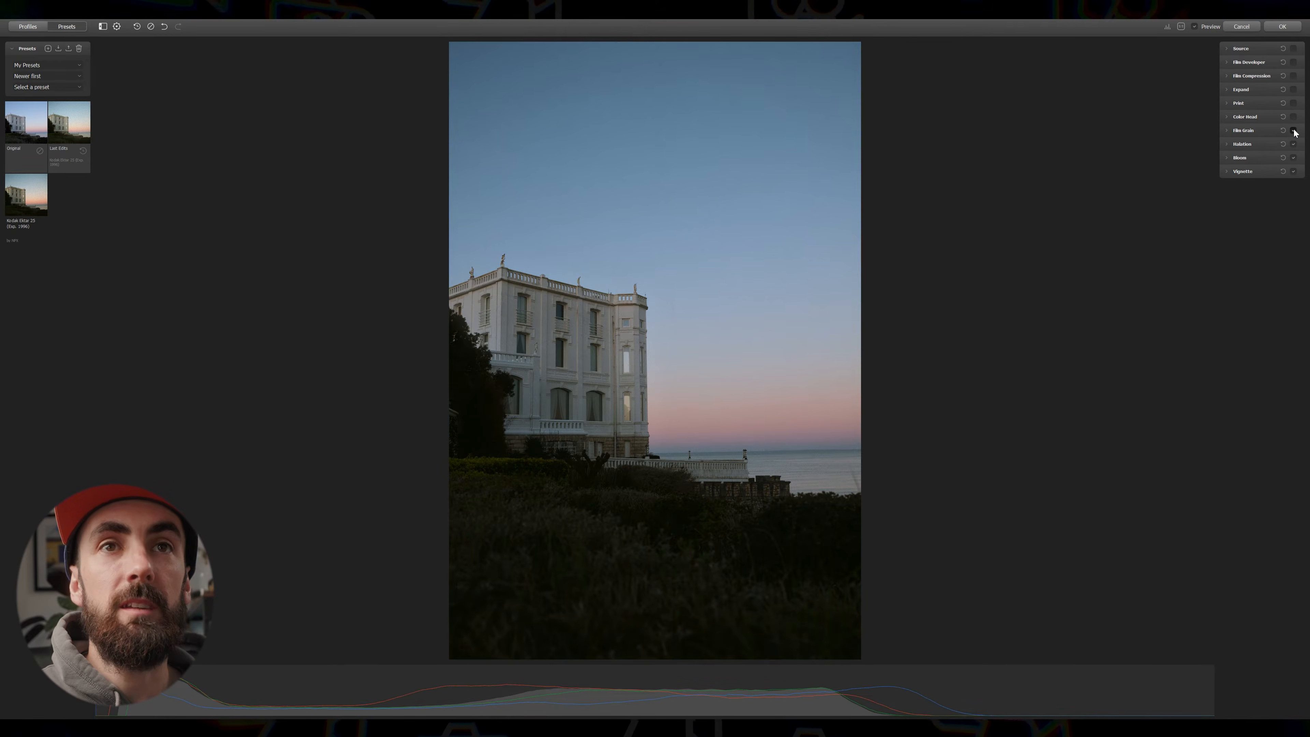
pyautogui.click(1294, 144)
pyautogui.click(1293, 157)
pyautogui.click(1293, 171)
# Step: Expand and re-enable the Source section, testing a higher Exposure Compensation before resetting it to 0.00
pyautogui.click(1259, 48)
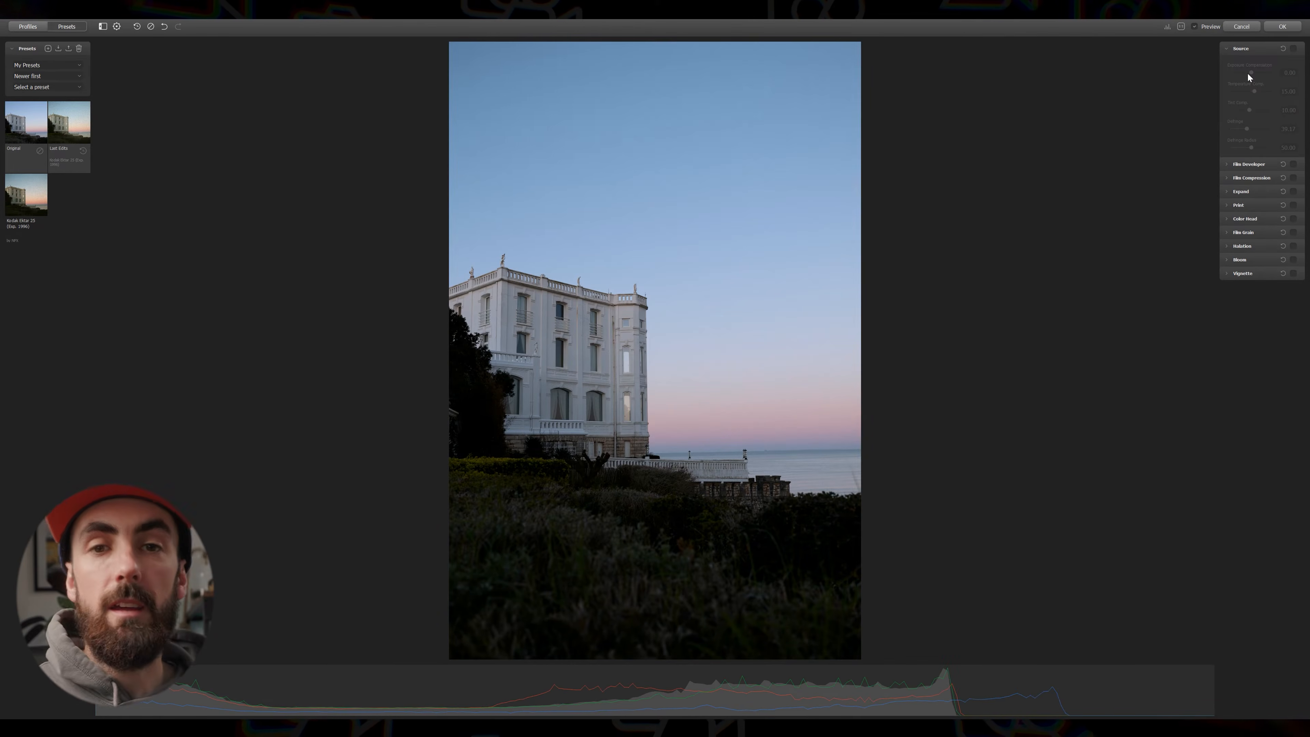
pyautogui.click(1293, 48)
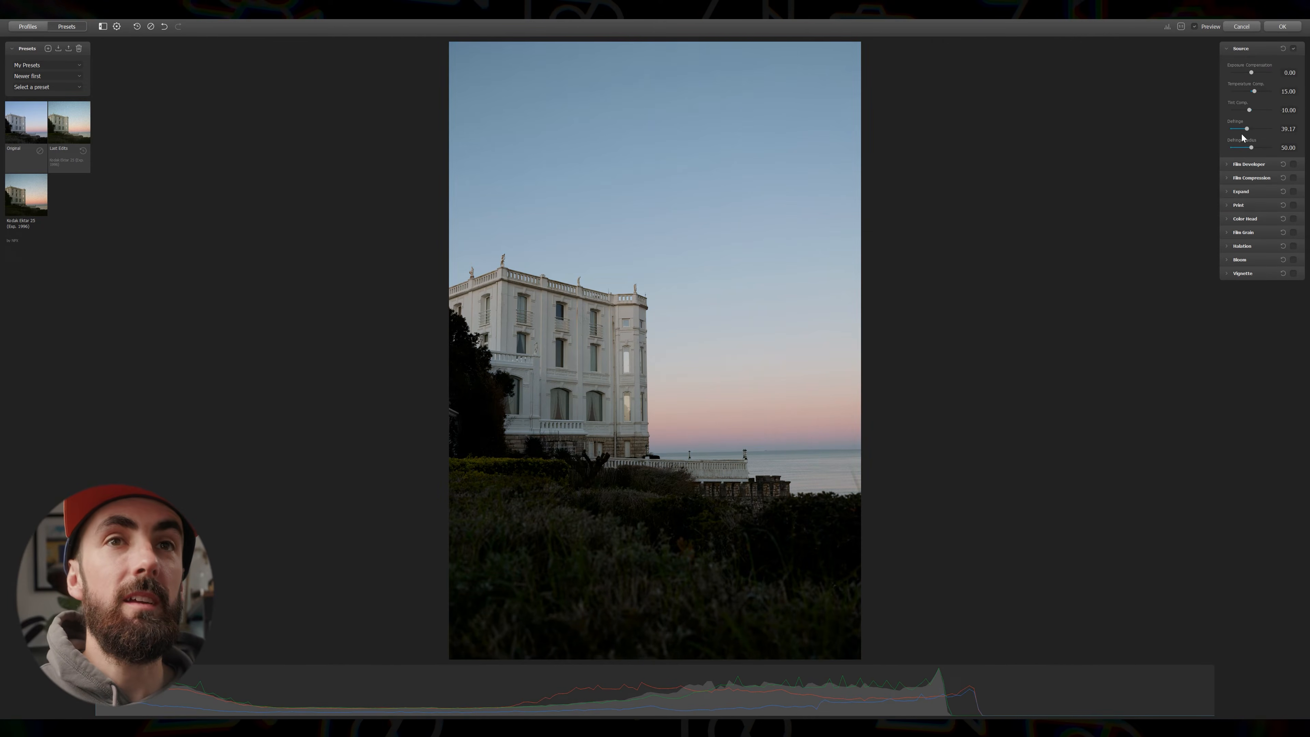
pyautogui.moveTo(1251, 71); pyautogui.dragTo(1255, 70)
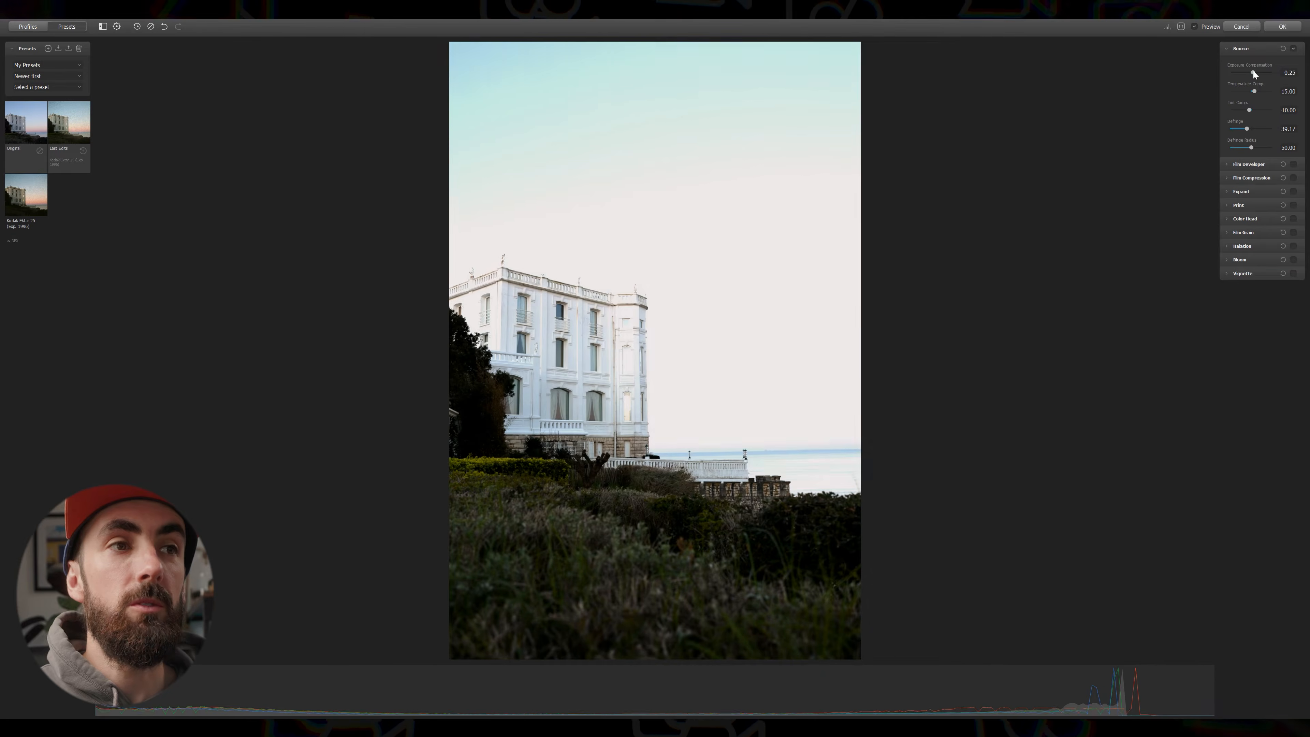
pyautogui.doubleClick(1253, 71)
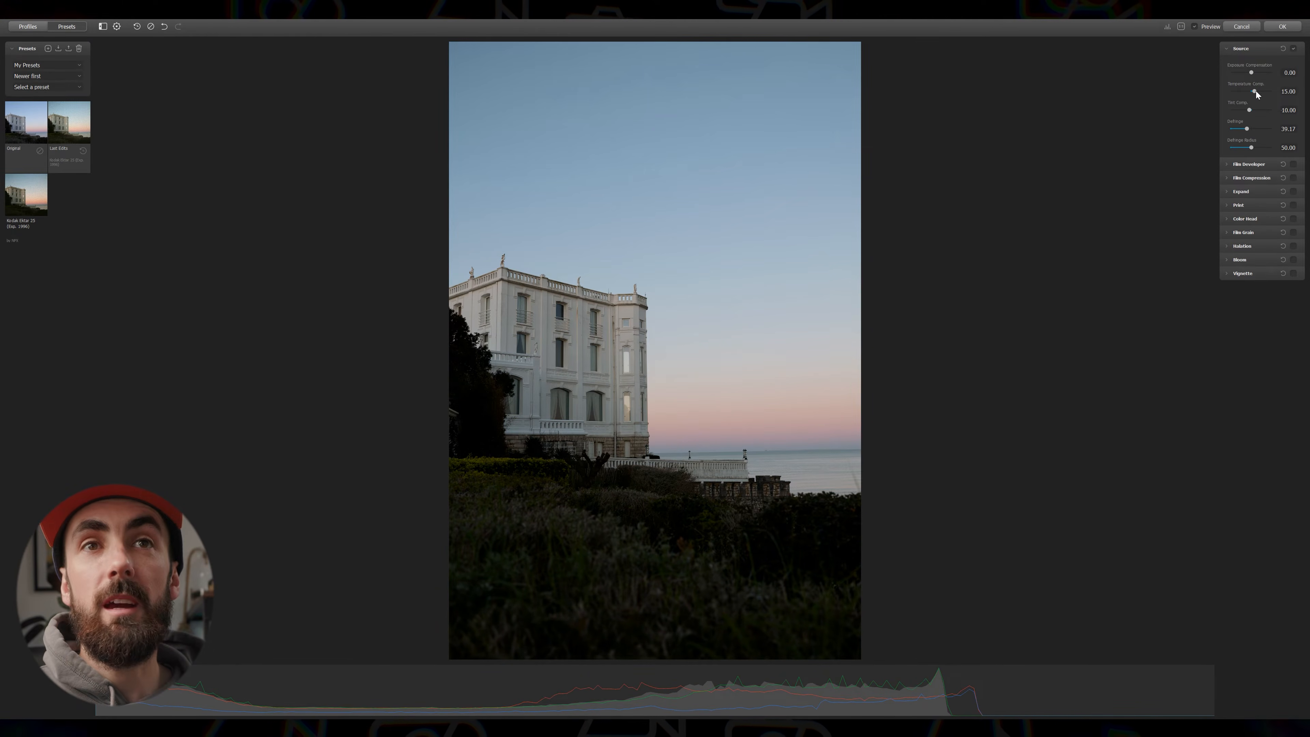
# Step: Set the Source section's temperature compensation to 21.67
pyautogui.doubleClick(1254, 90)
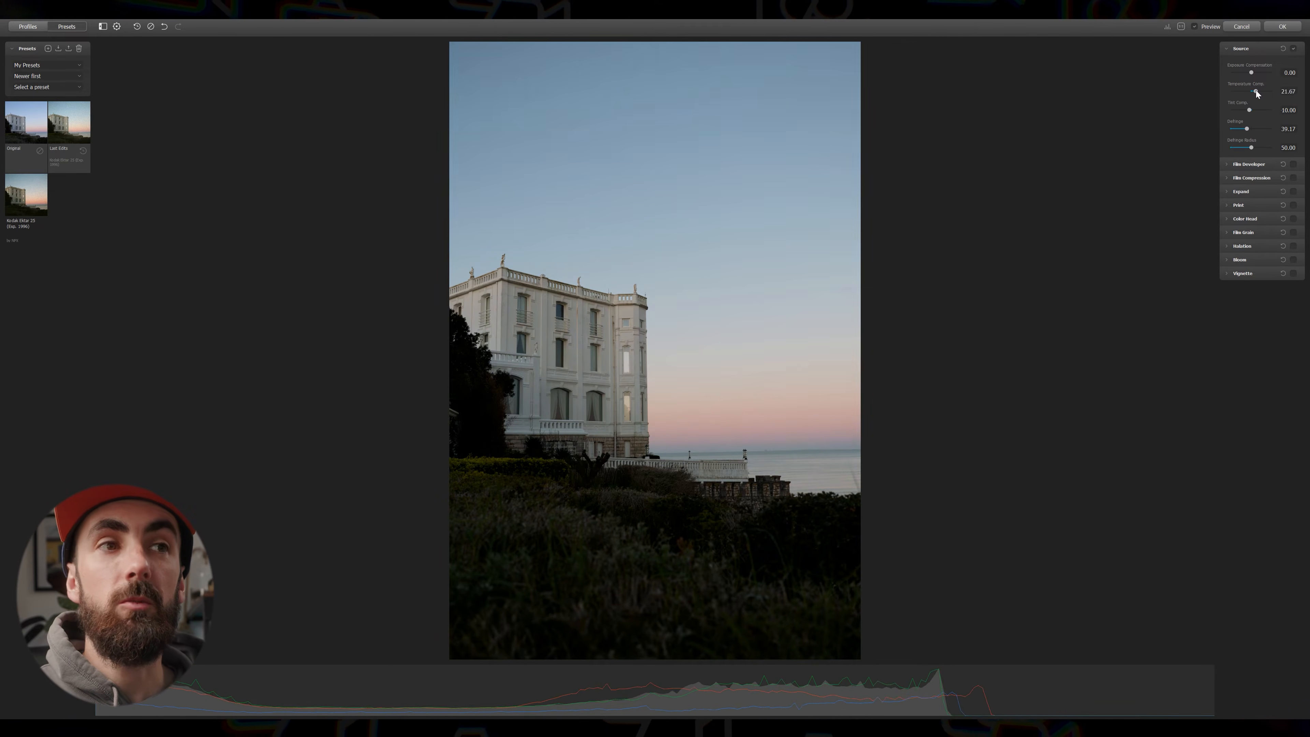
pyautogui.scroll(1, 1256, 91)
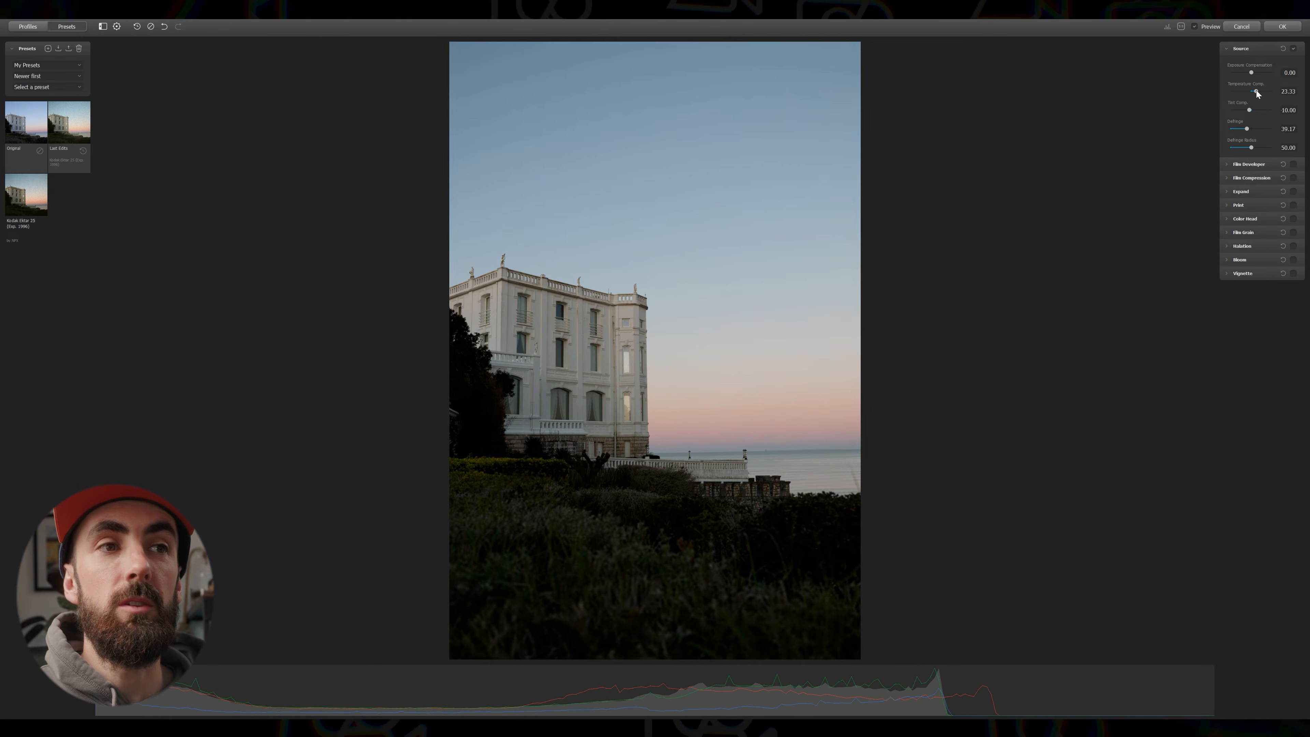
pyautogui.scroll(-1, 1256, 91)
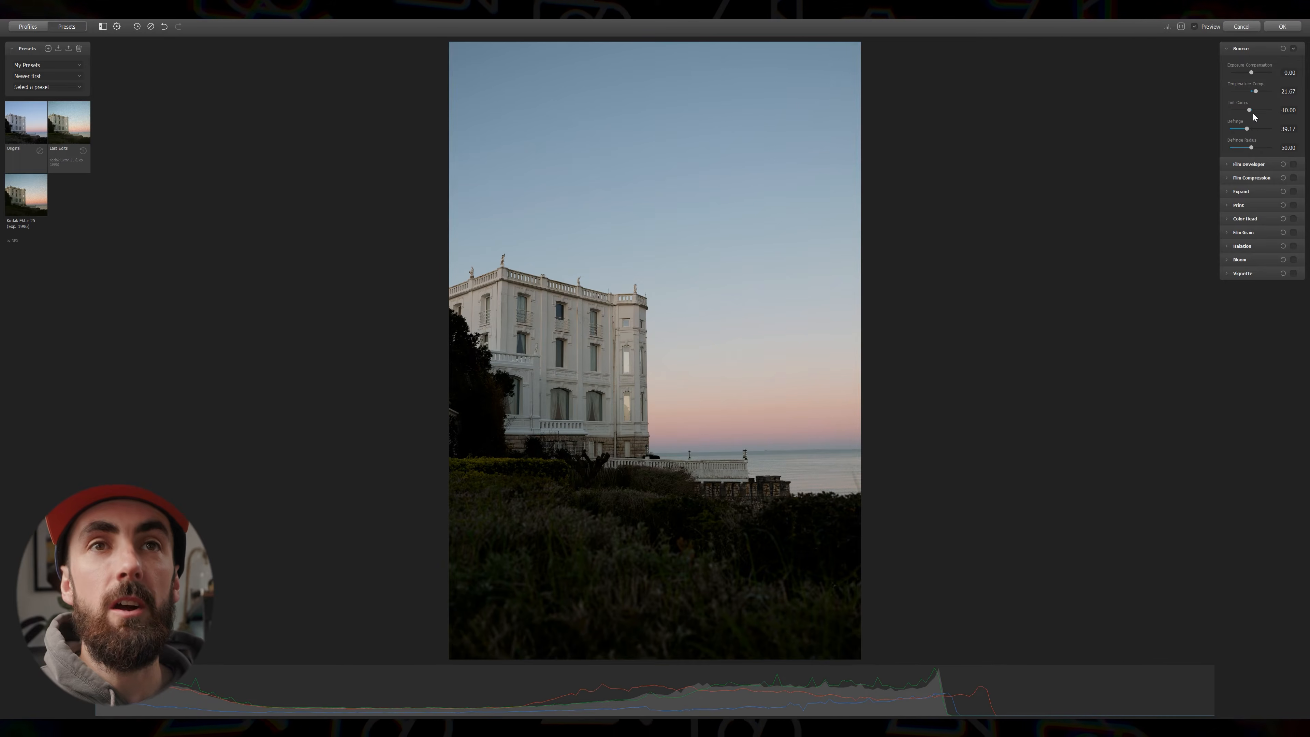
# Step: Try a greener tint compensation in the Source section and restore its previous amount
pyautogui.moveTo(1255, 109); pyautogui.dragTo(1246, 109)
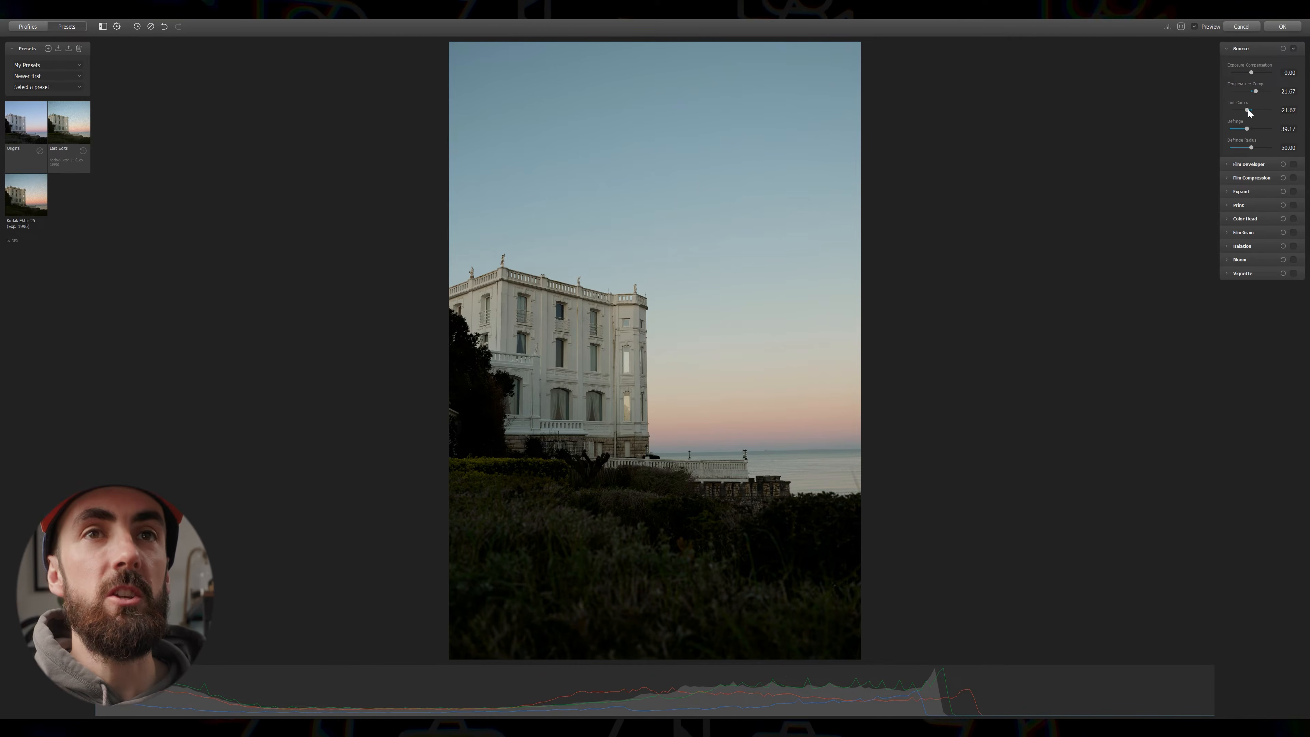
pyautogui.moveTo(1245, 108); pyautogui.dragTo(1250, 110)
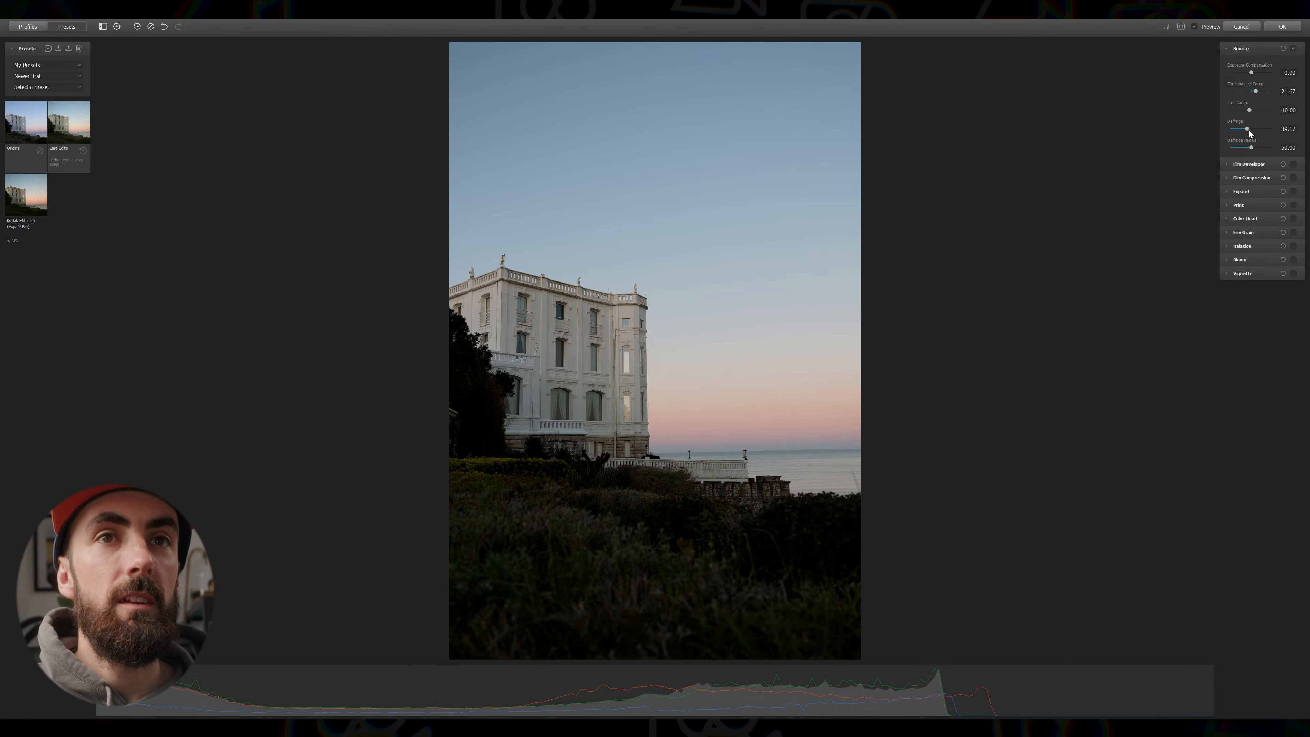
# Step: Set the Source section's Defringe to 35.83 and Defringe Radius to 48.33
pyautogui.moveTo(1246, 129); pyautogui.dragTo(1250, 145)
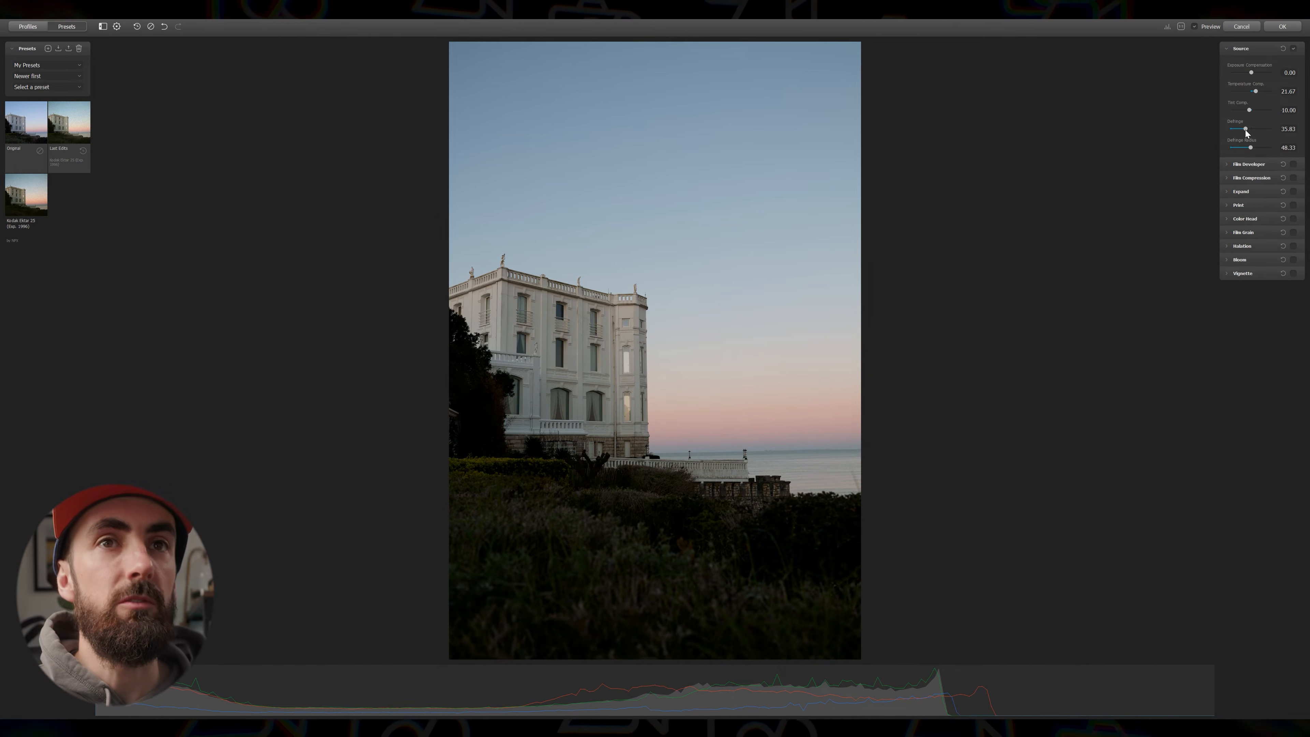
# Step: Expand and enable Film Developer, trying its contrast, gamma, color separation and color boost adjustments before restoring their previous amounts
pyautogui.click(1255, 165)
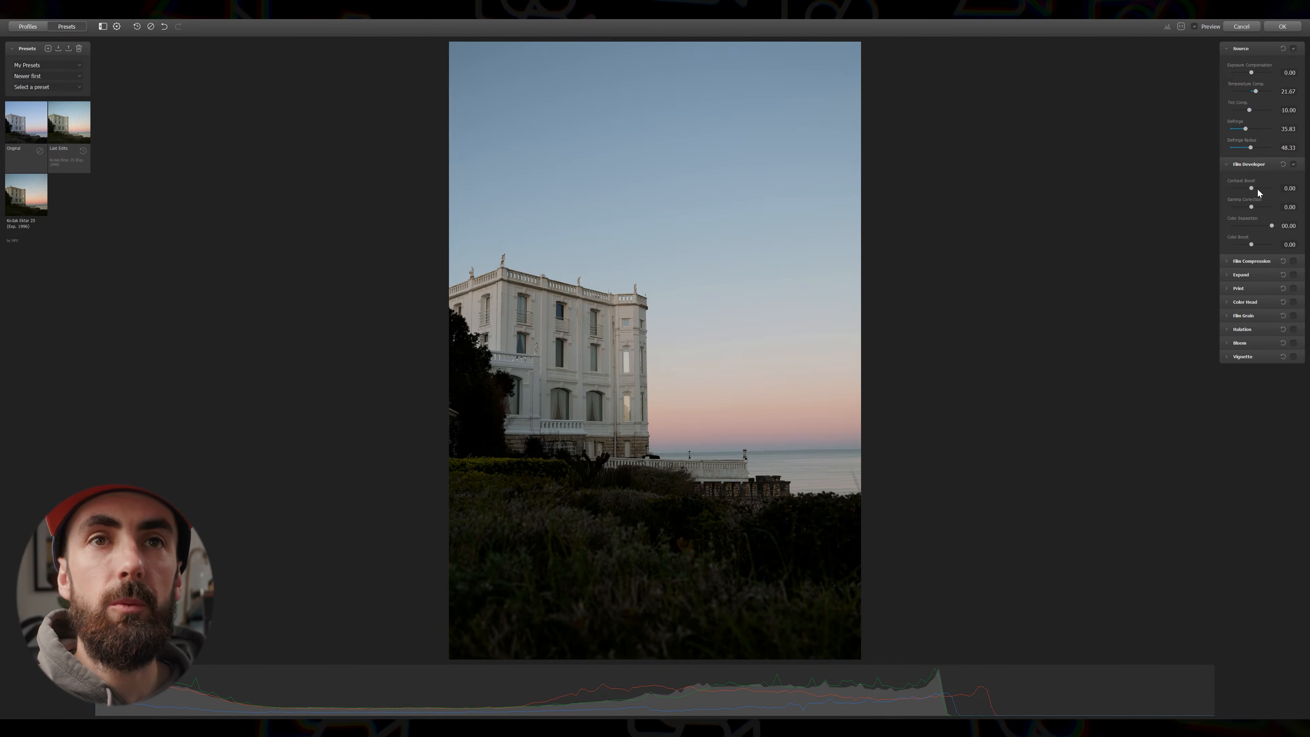
pyautogui.moveTo(1251, 187); pyautogui.dragTo(1255, 190)
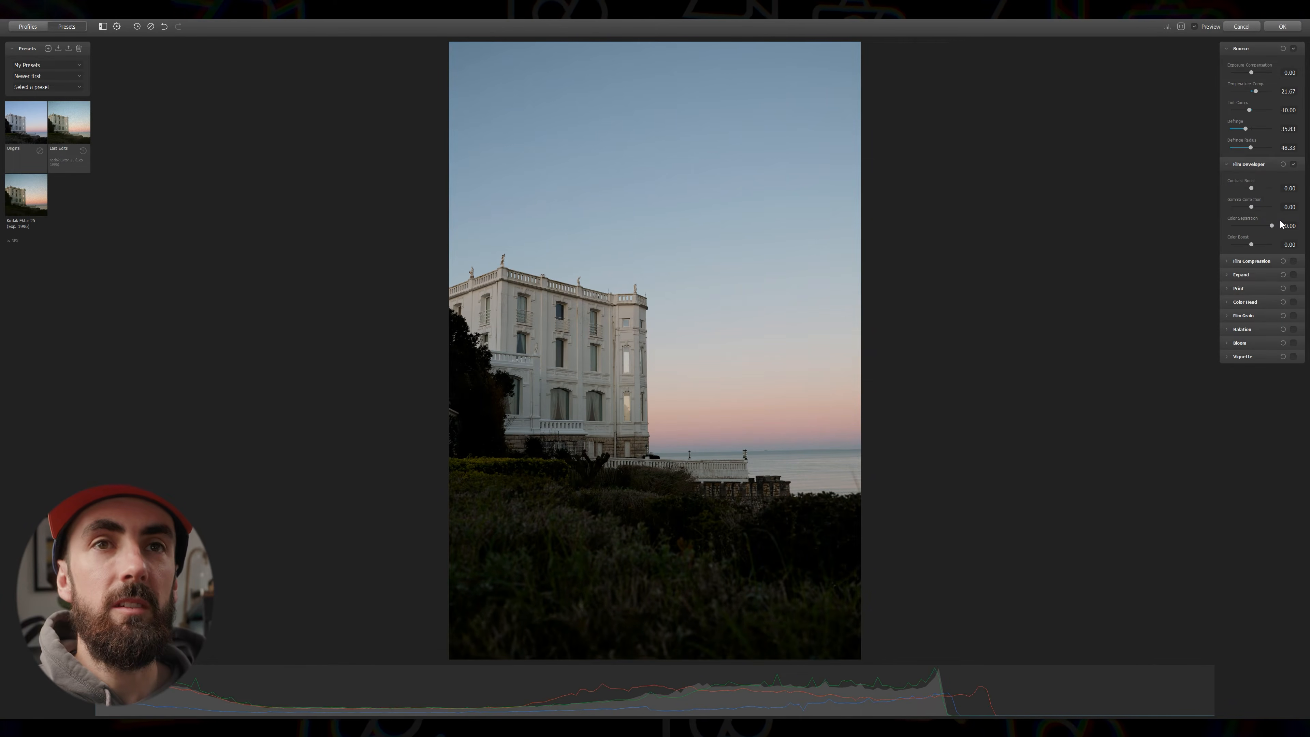
pyautogui.moveTo(1252, 208); pyautogui.dragTo(1260, 207)
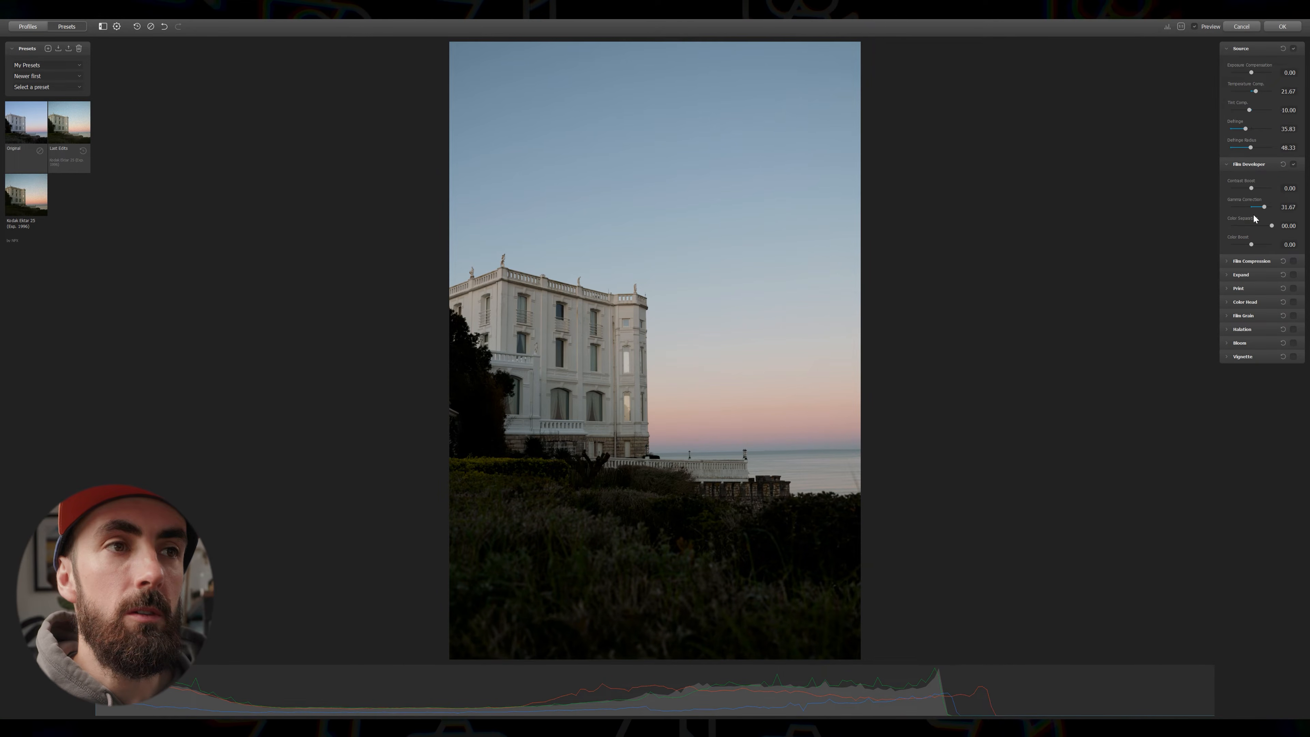
pyautogui.moveTo(1263, 217); pyautogui.dragTo(1235, 212)
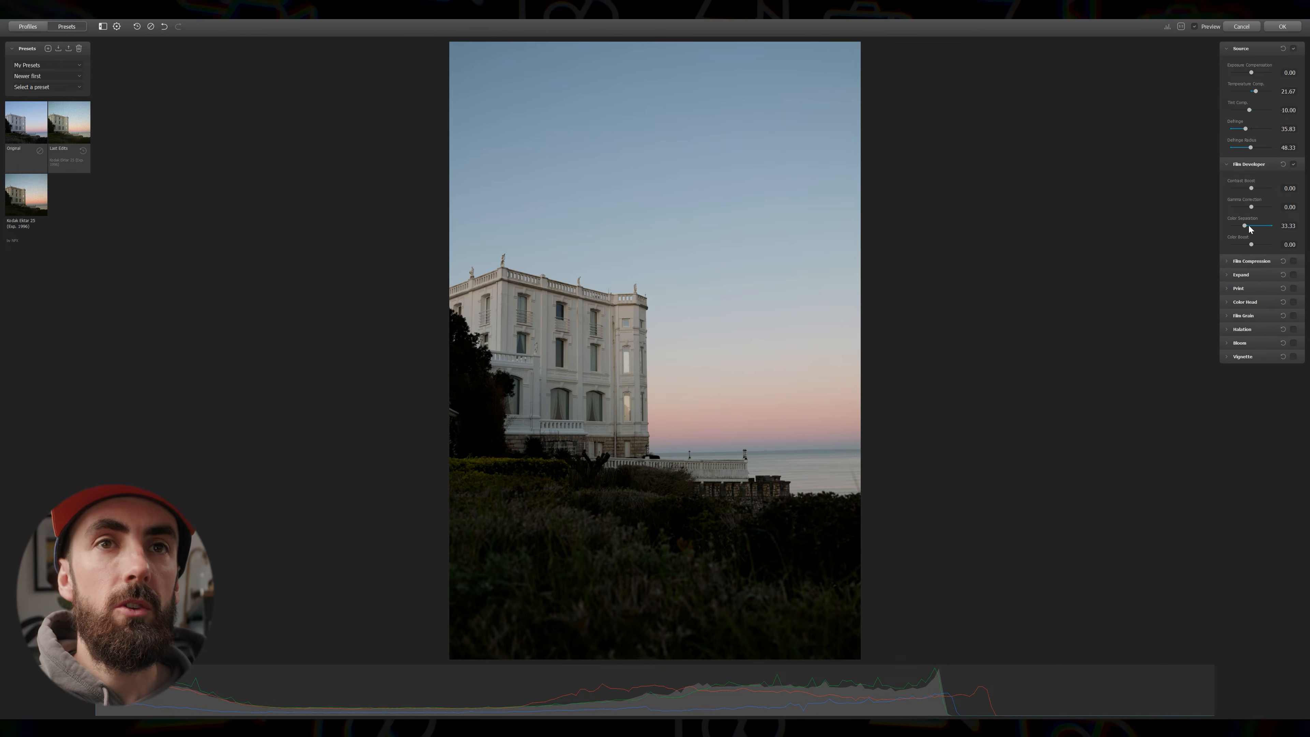
pyautogui.moveTo(1245, 225); pyautogui.dragTo(1272, 226)
pyautogui.moveTo(1252, 244)
pyautogui.mouseDown()
pyautogui.moveTo(1270, 245)
pyautogui.moveTo(1224, 244)
pyautogui.moveTo(1257, 244)
pyautogui.mouseUp()
# Step: Expand and enable Film Compression, setting Impact to 46.67, White Point to 15.92 and Tonal Range to 28.33
pyautogui.click(1276, 261)
pyautogui.click(1291, 261)
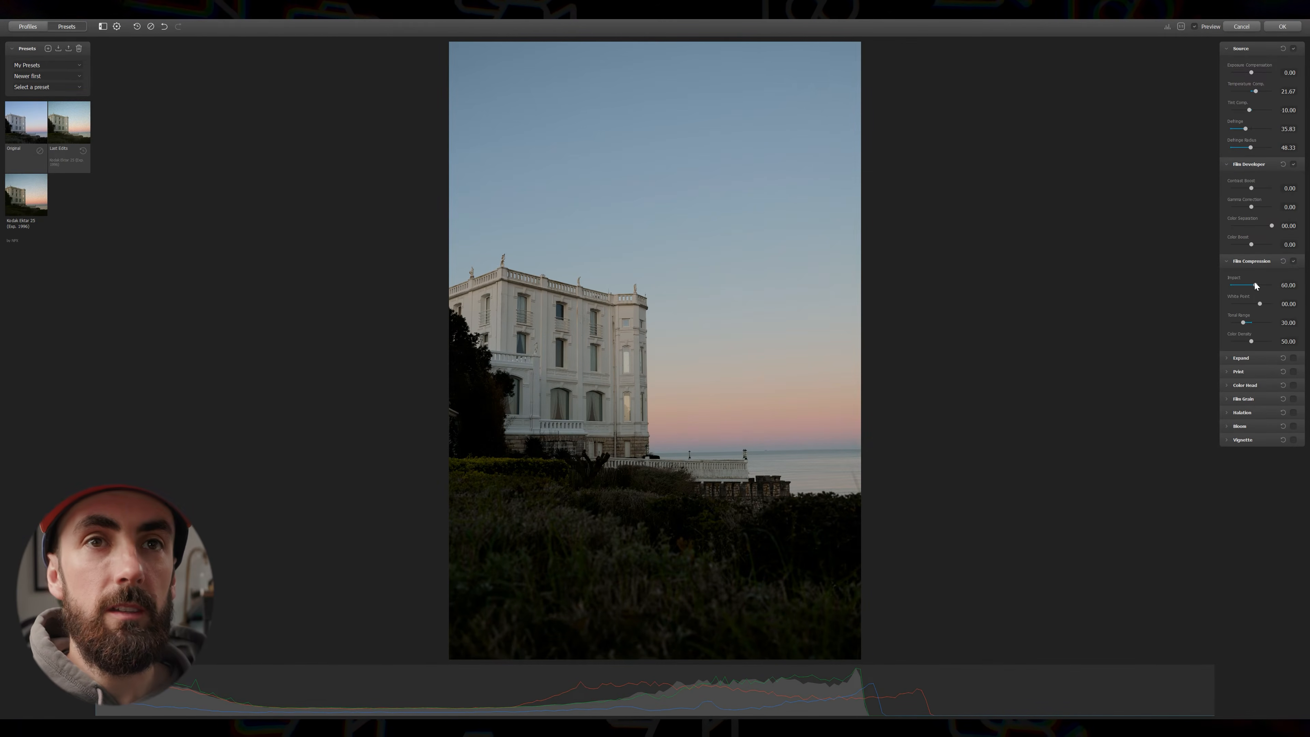
pyautogui.moveTo(1254, 282); pyautogui.dragTo(1266, 304)
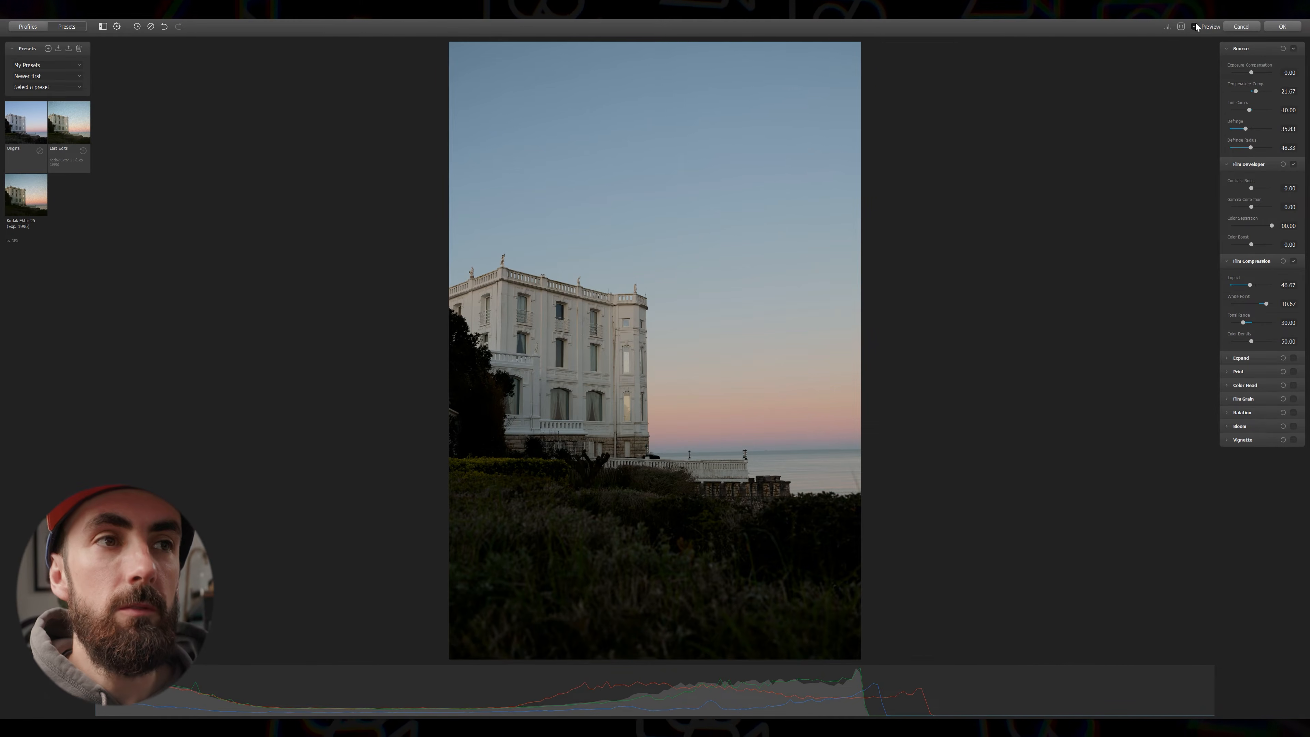
pyautogui.click(1181, 26)
pyautogui.moveTo(808, 345); pyautogui.dragTo(840, 216)
pyautogui.moveTo(1266, 303); pyautogui.dragTo(1257, 342)
# Step: Compare the enlarged photo with Film Compression off and on, and return to the full-photo view
pyautogui.click(1293, 261)
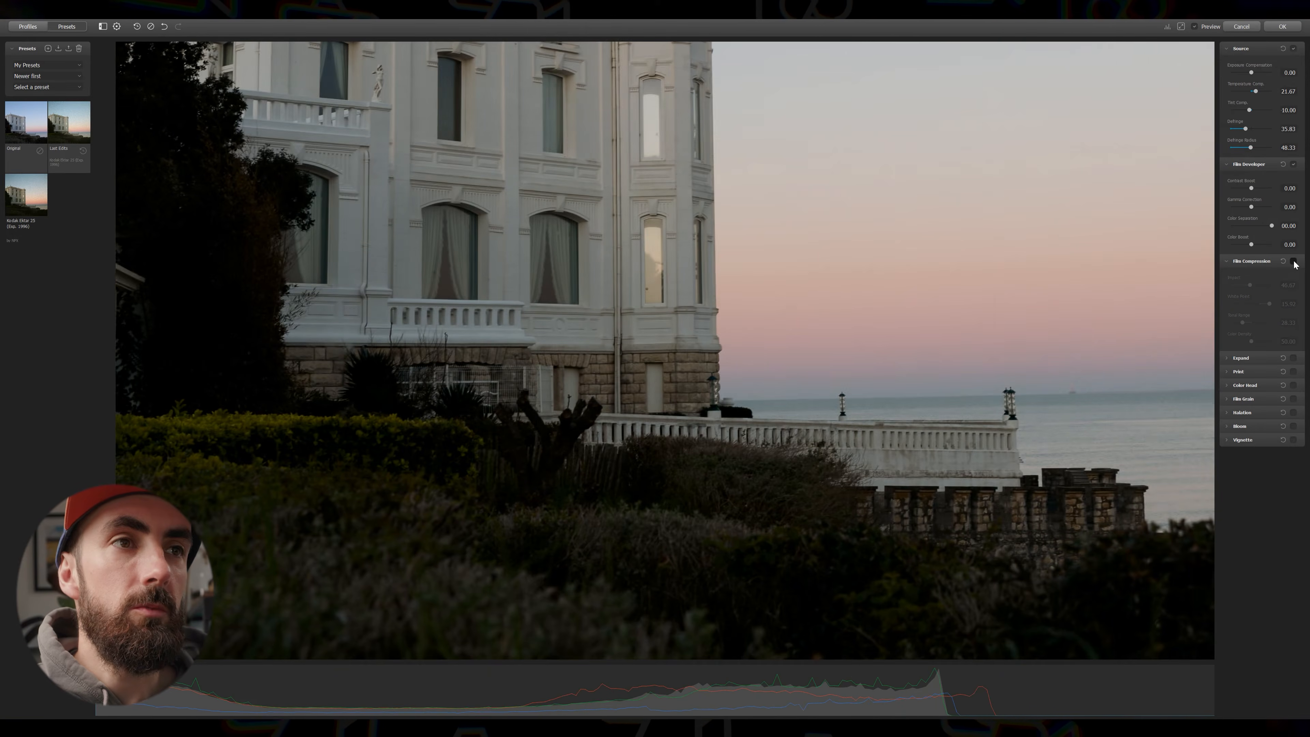
pyautogui.click(1294, 261)
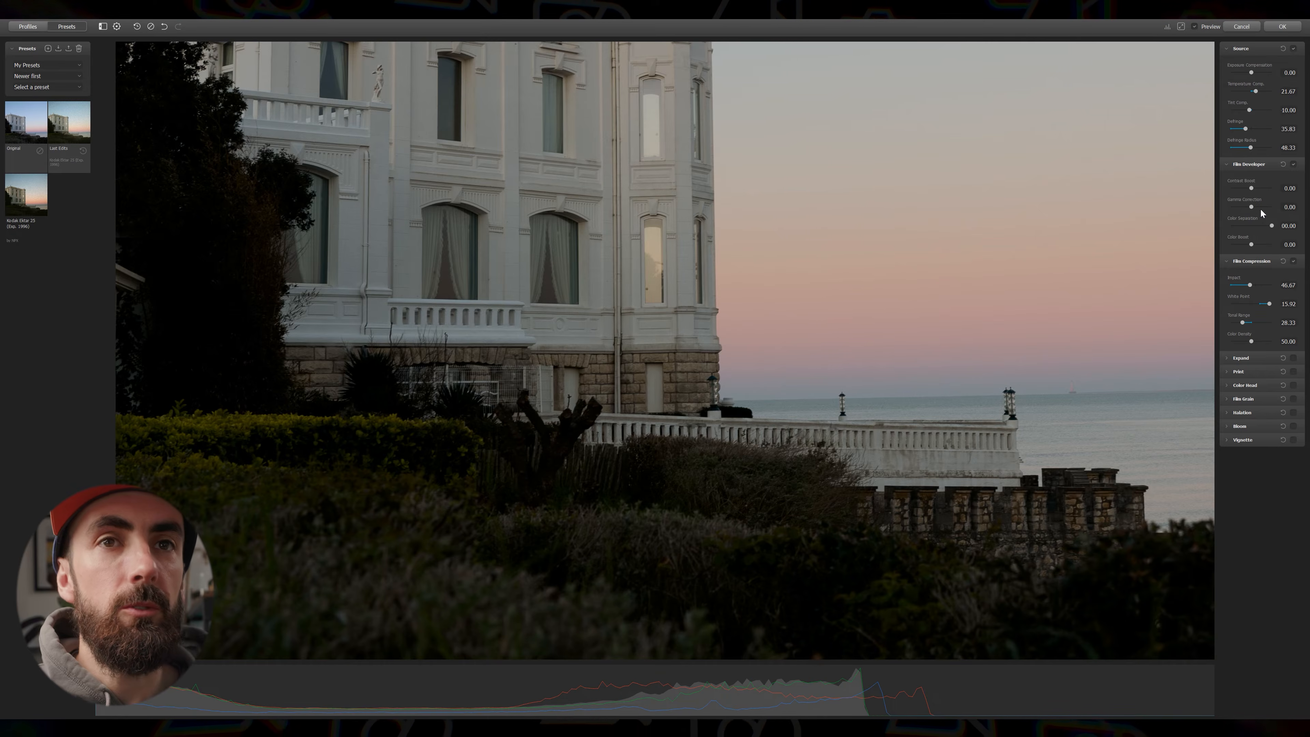
pyautogui.click(1181, 27)
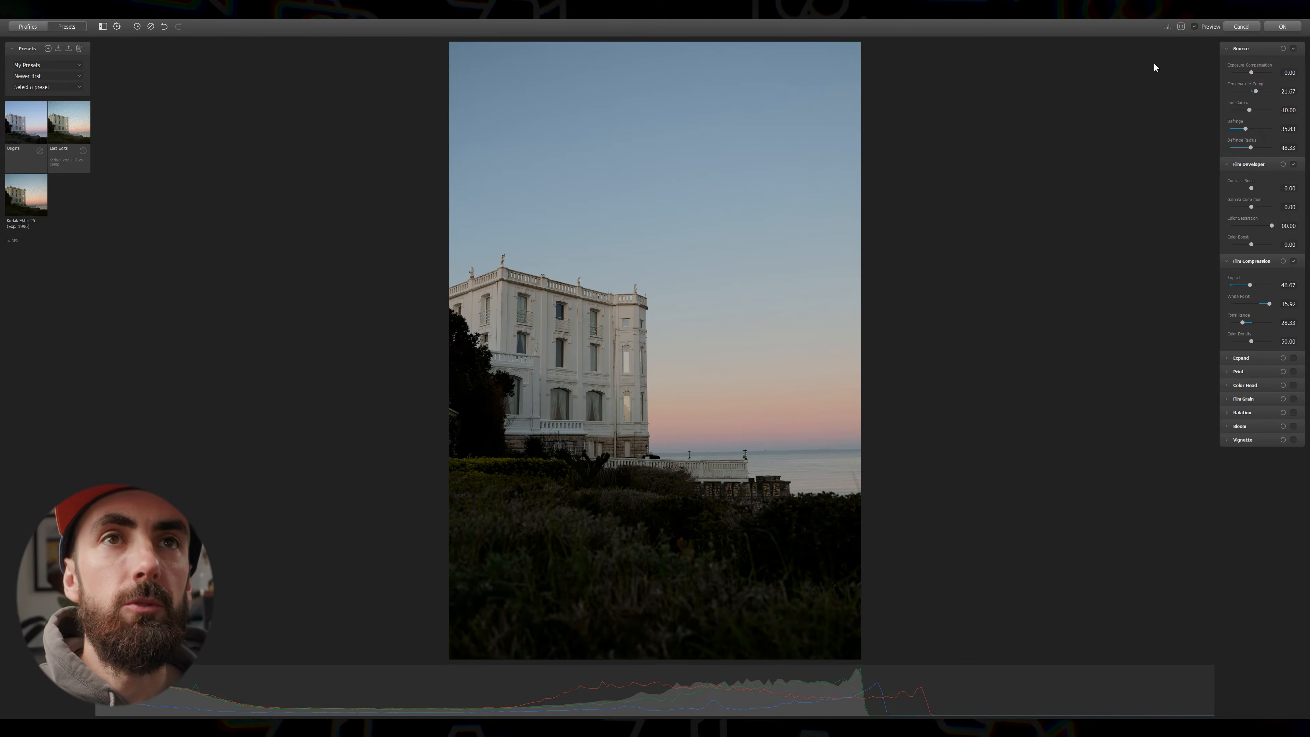
# Step: Enable the Expand section, set its White Point to 82.50, and test a Black Point of 7.92 before restoring it
pyautogui.click(1235, 358)
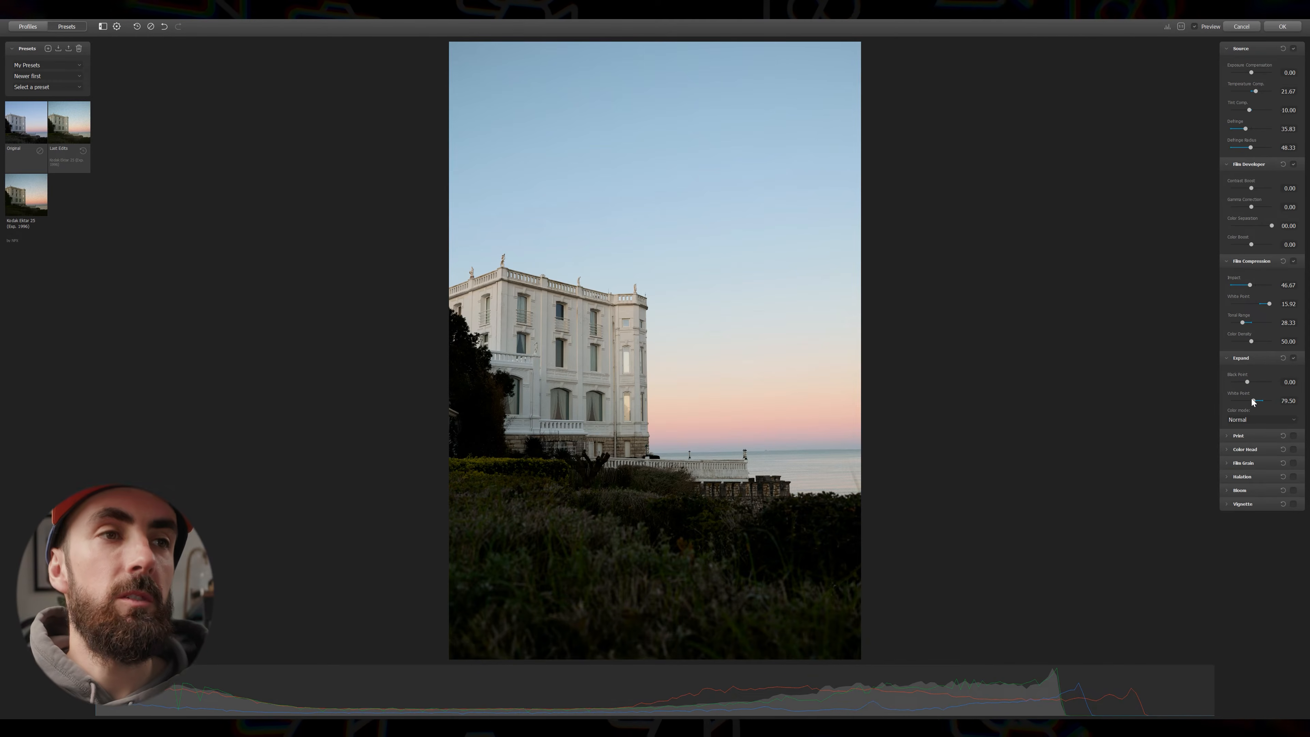
pyautogui.moveTo(1254, 401); pyautogui.dragTo(1254, 403)
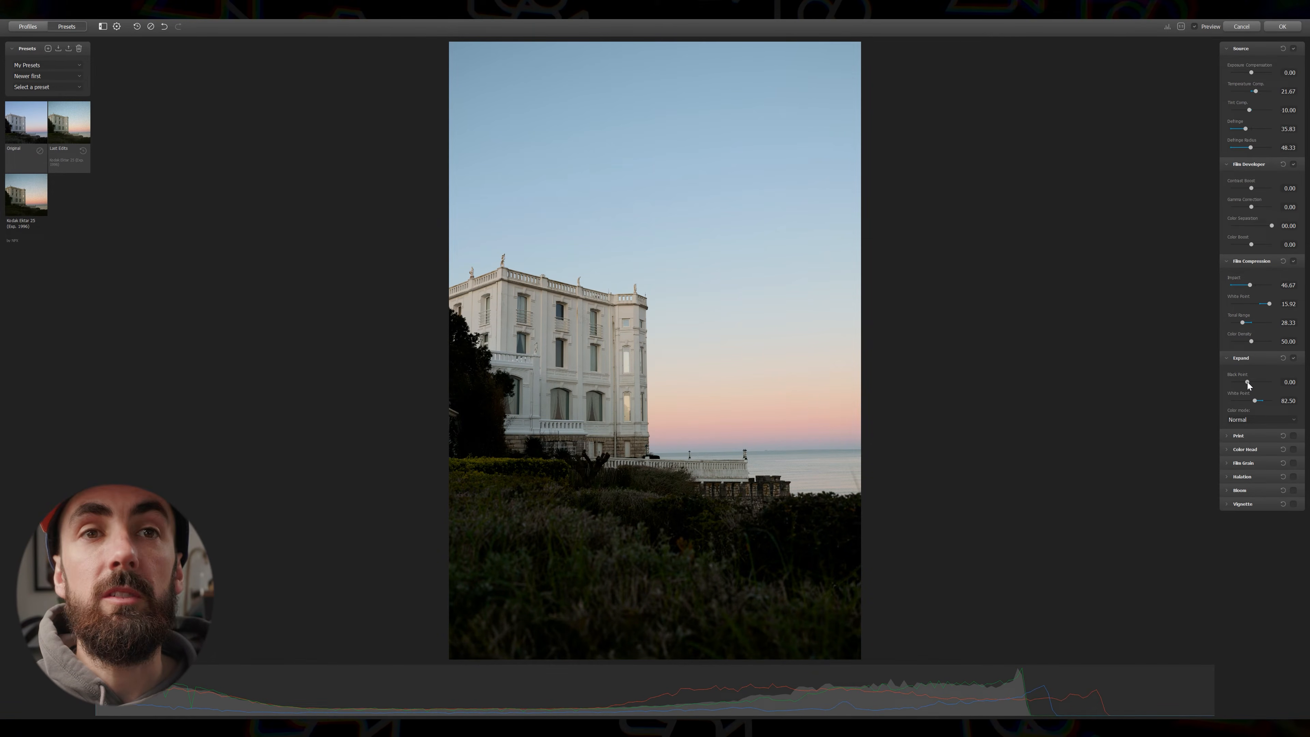
pyautogui.moveTo(1243, 382); pyautogui.dragTo(1254, 380)
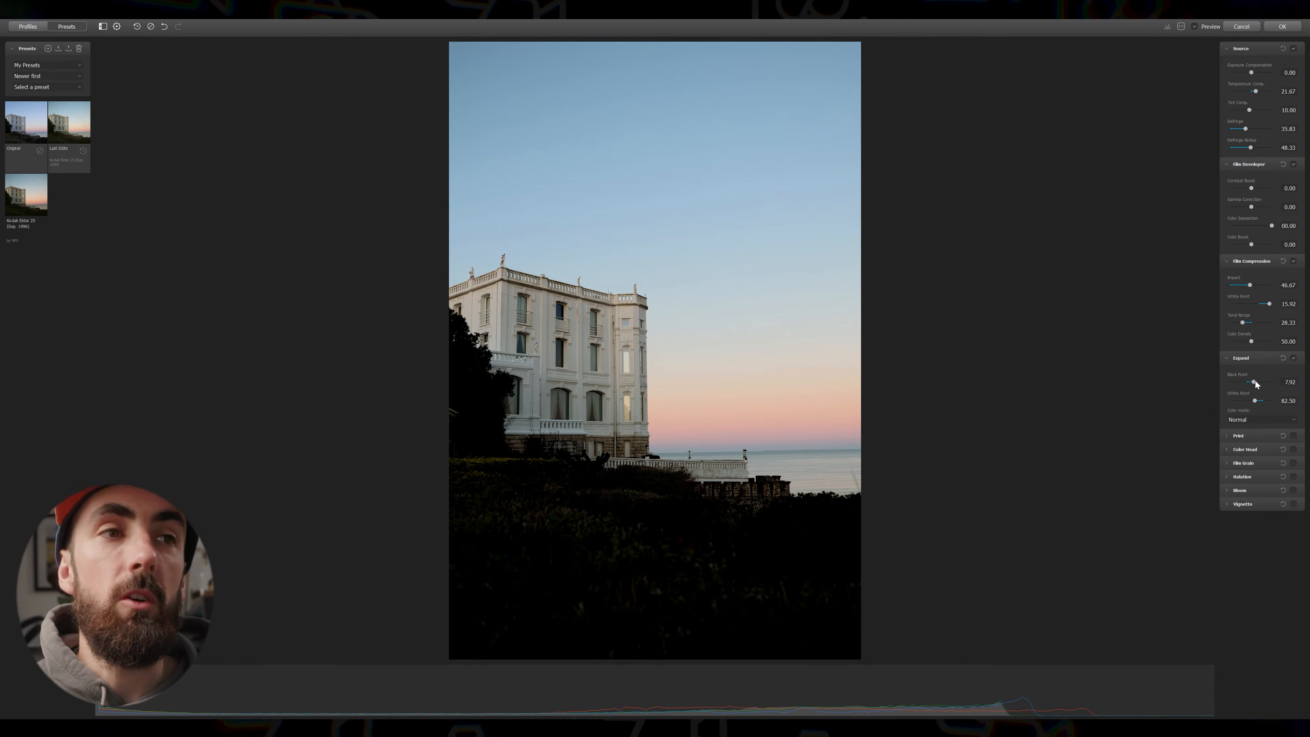
pyautogui.moveTo(1253, 381); pyautogui.dragTo(1248, 380)
pyautogui.click(1249, 357)
# Step: Enable the Print section and compare the Fujifilm 3513 and Kodak 2383 print films before reselecting Kodak Endura Glossy Paper
pyautogui.click(1259, 371)
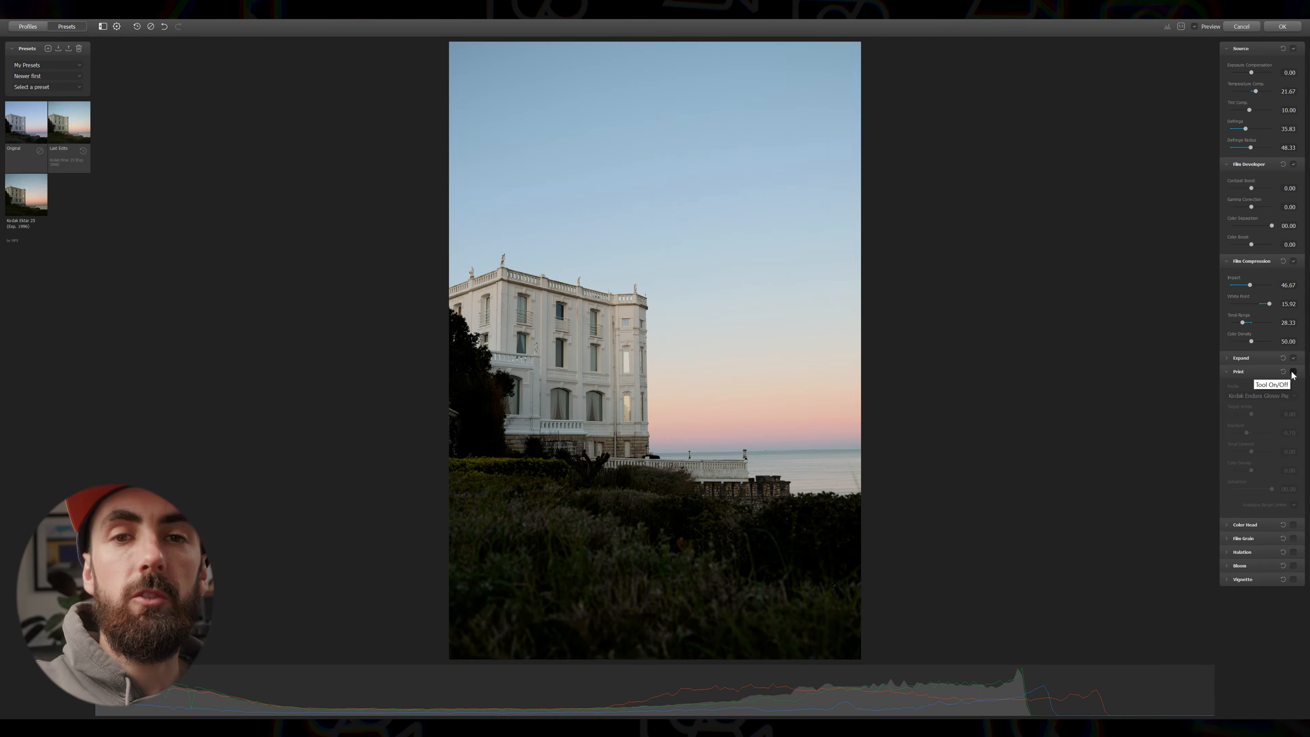
pyautogui.click(1293, 372)
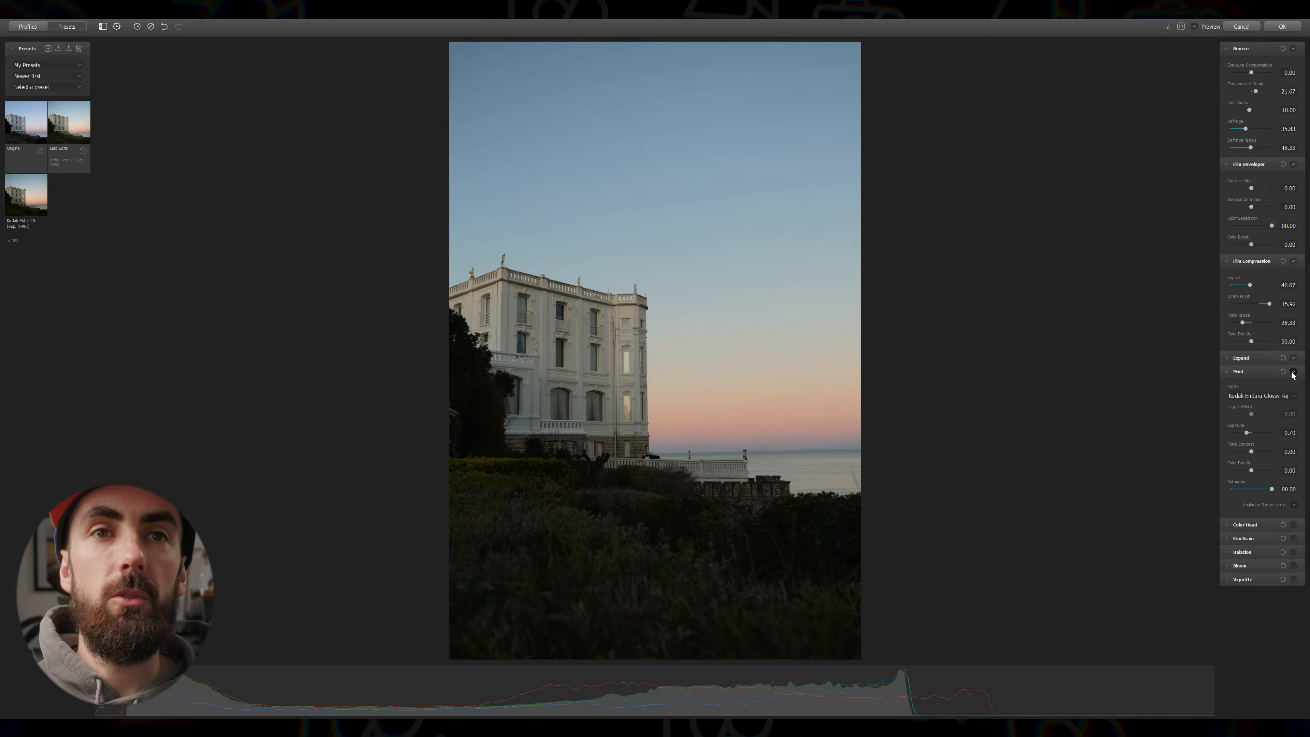
pyautogui.click(1269, 391)
pyautogui.click(1267, 404)
pyautogui.click(1267, 396)
pyautogui.click(1270, 395)
pyautogui.click(1270, 396)
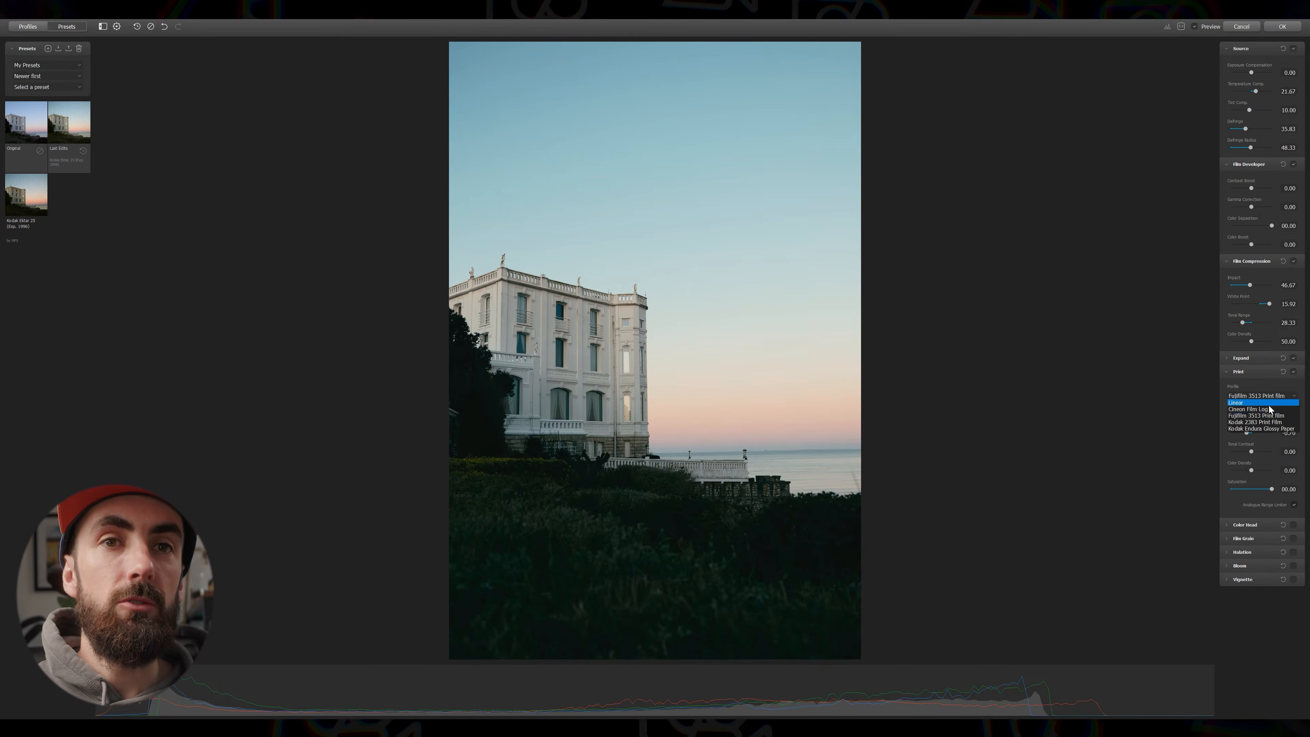
pyautogui.click(1269, 396)
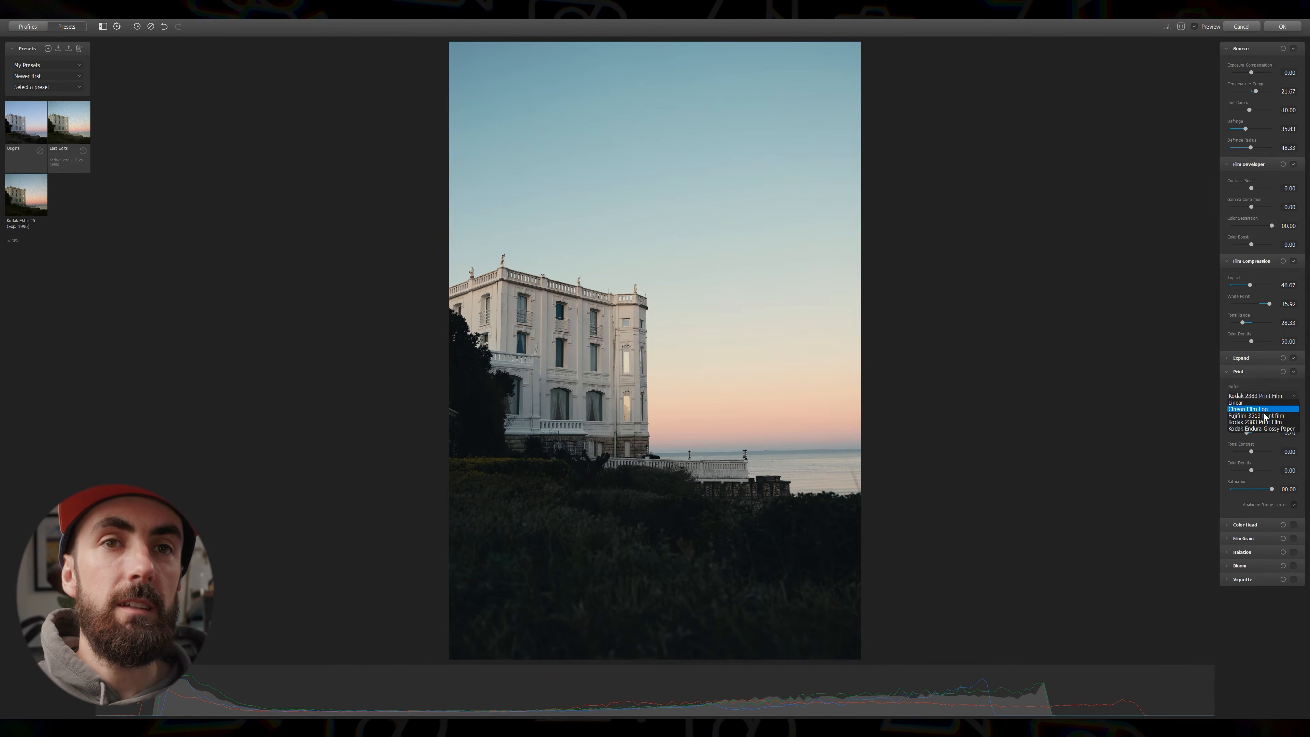
pyautogui.click(1262, 428)
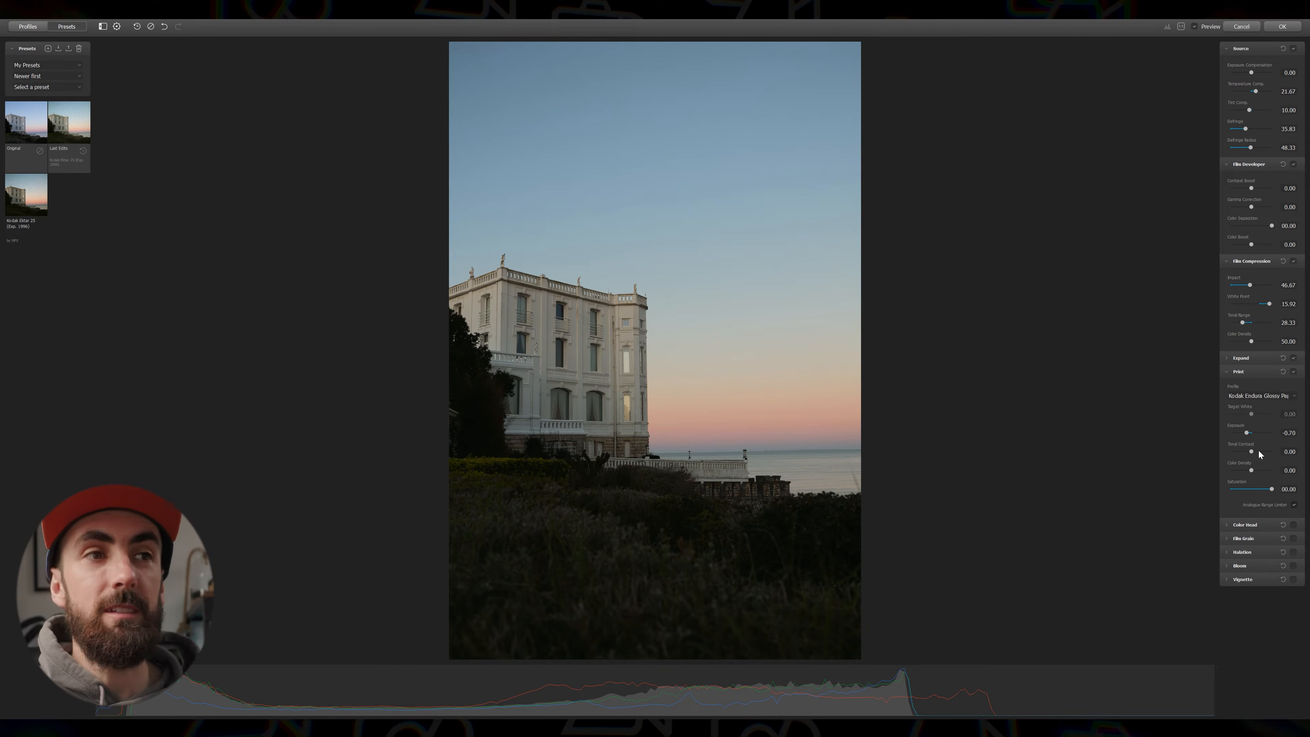
# Step: Expand and enable Color Head, comparing the photo with Print off and on and collapsing the Print section
pyautogui.click(1245, 525)
pyautogui.click(1294, 331)
pyautogui.click(1293, 331)
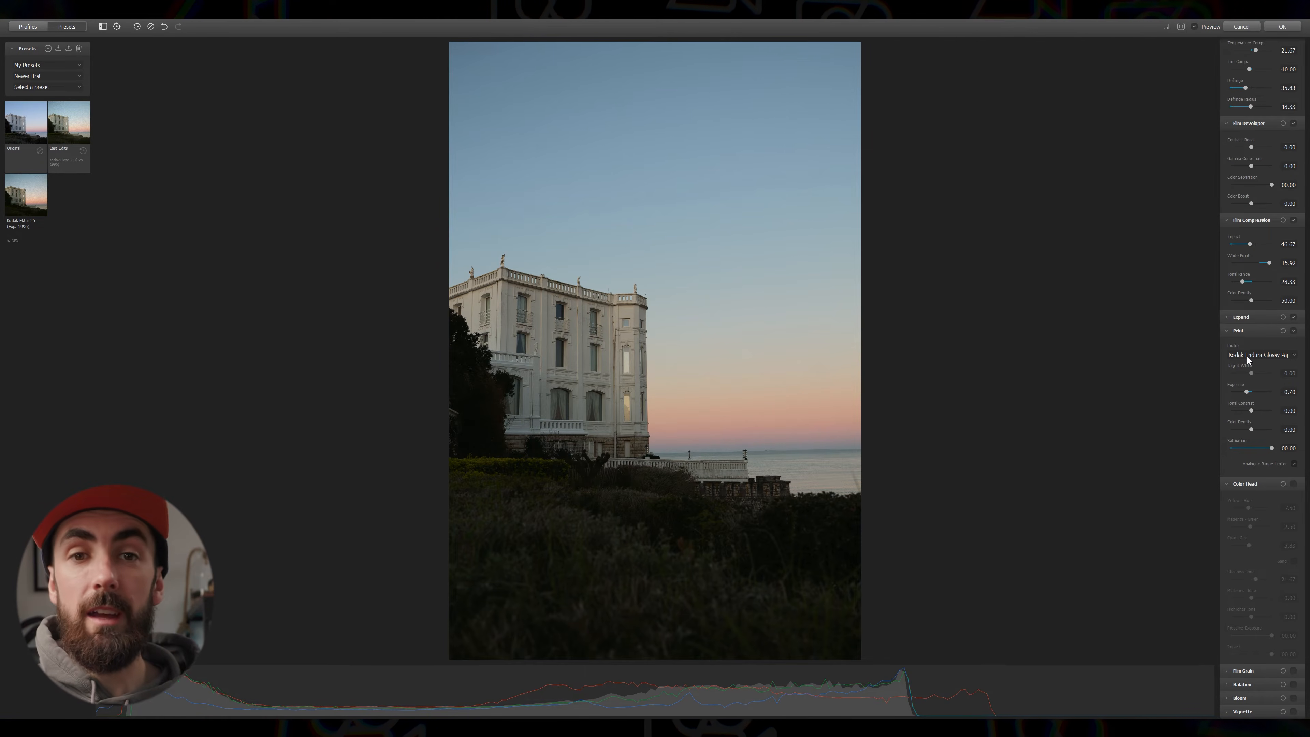
pyautogui.scroll(-1, 1254, 371)
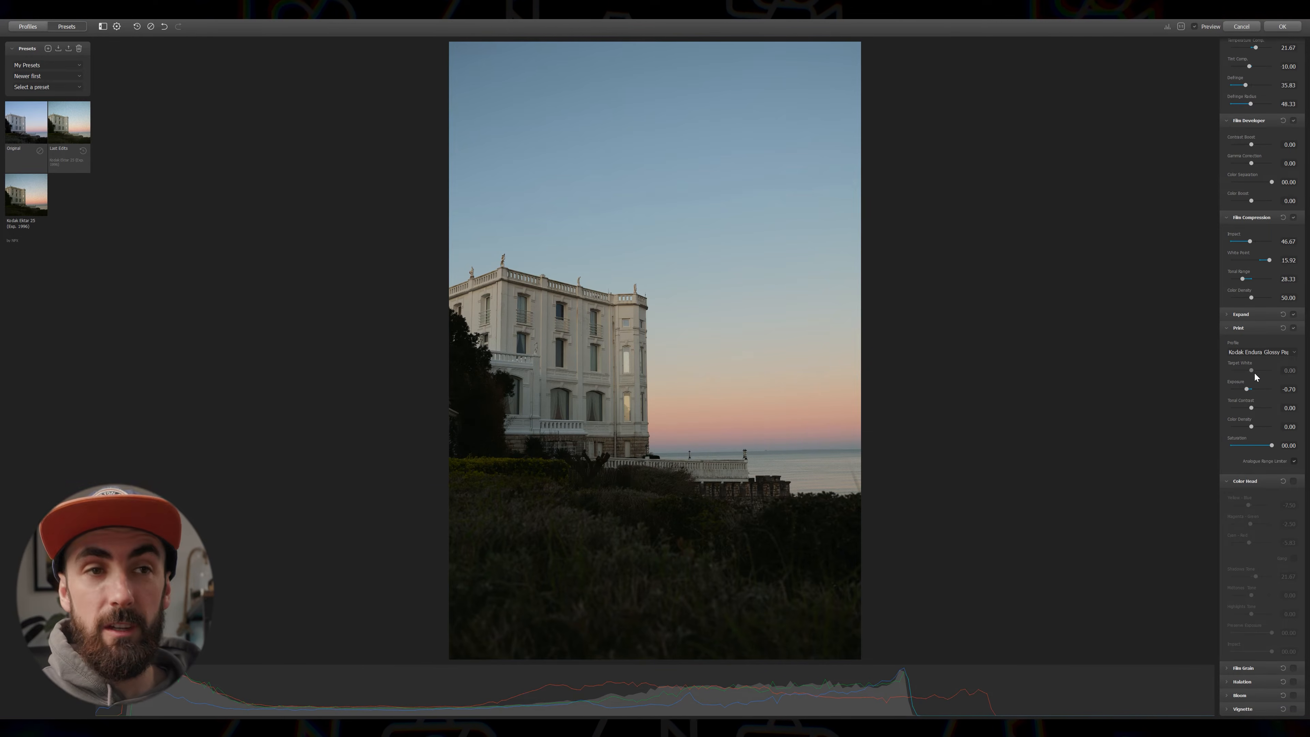
pyautogui.click(1294, 481)
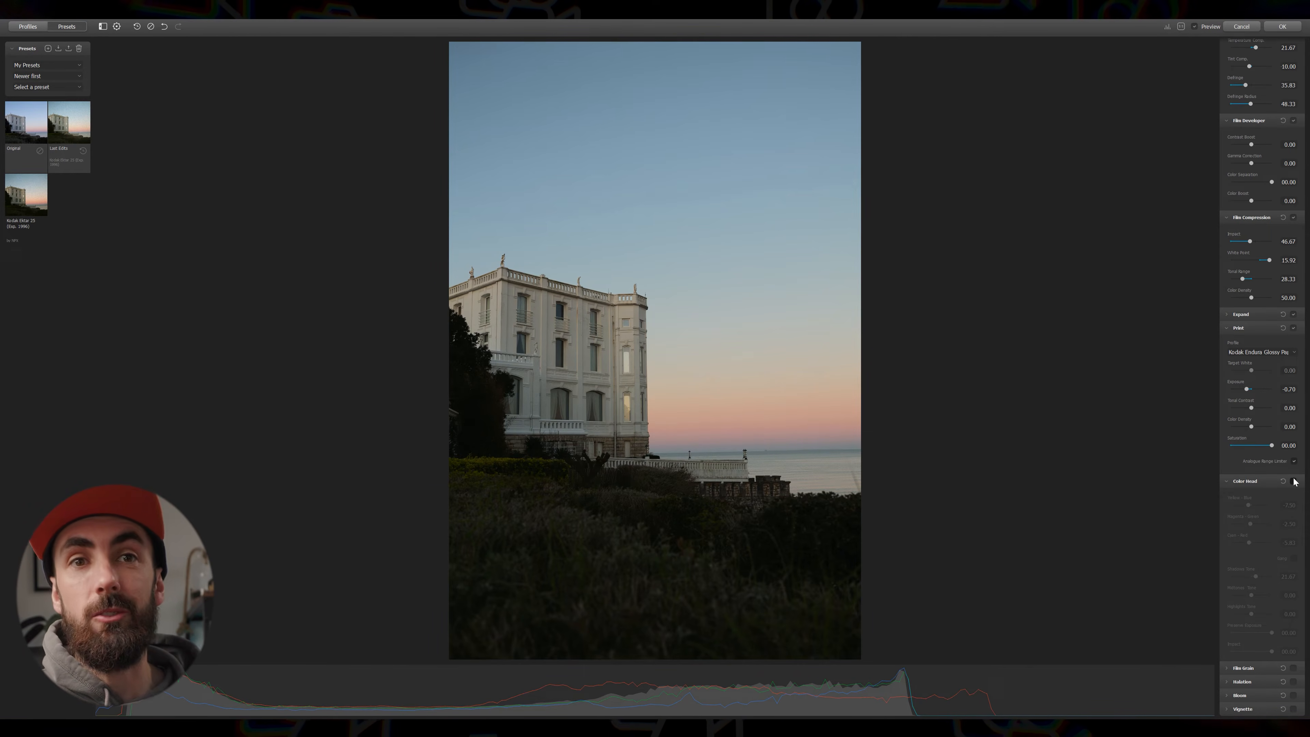
pyautogui.click(1262, 328)
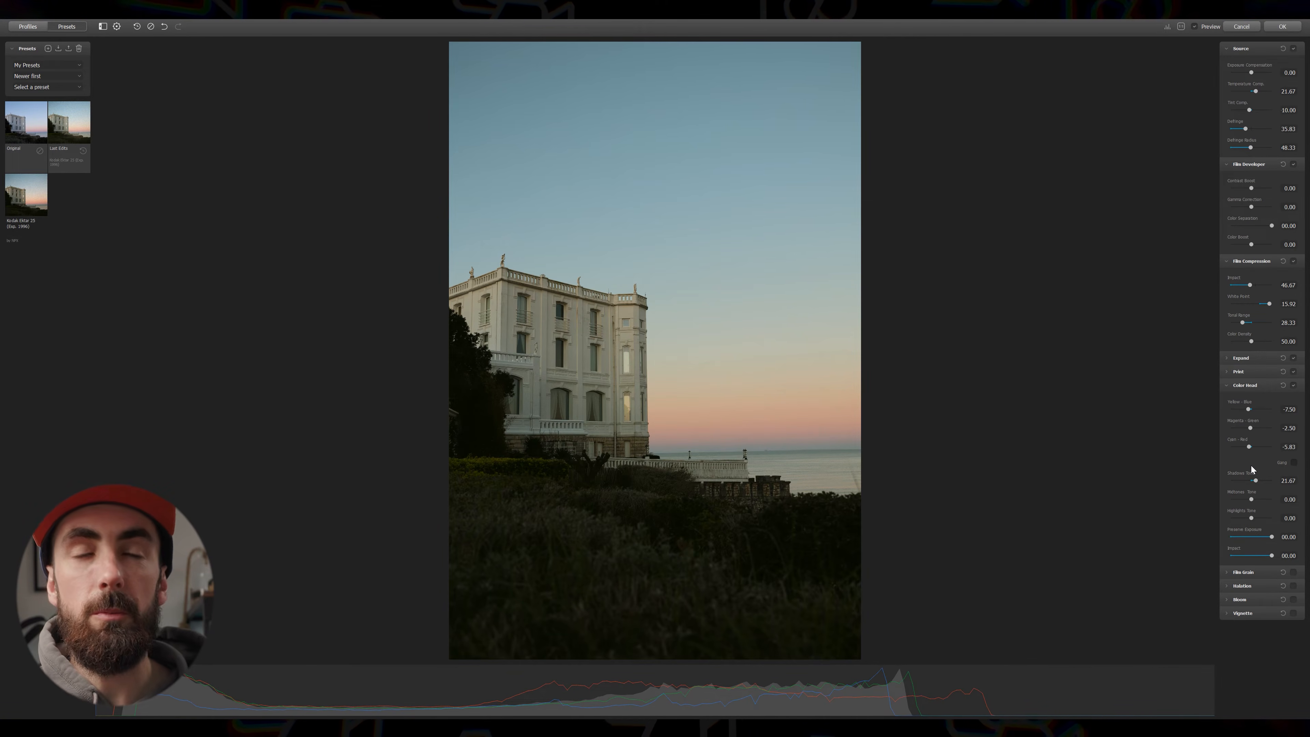
# Step: Set Color Head's Shadows Tone to 46.67, Yellow-Blue to 13.33, Magenta-Green to 10.00 and Cyan-Red to 12.50
pyautogui.moveTo(1255, 480); pyautogui.dragTo(1257, 479)
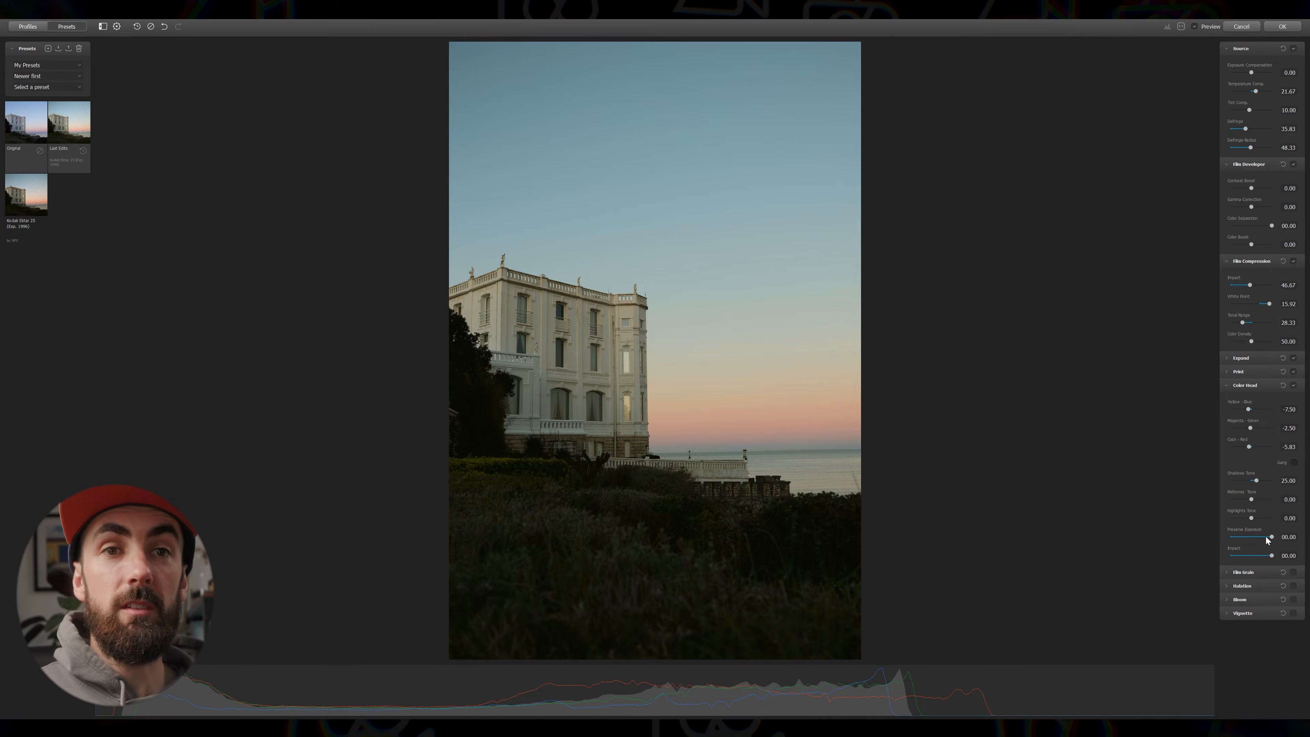
pyautogui.click(1293, 463)
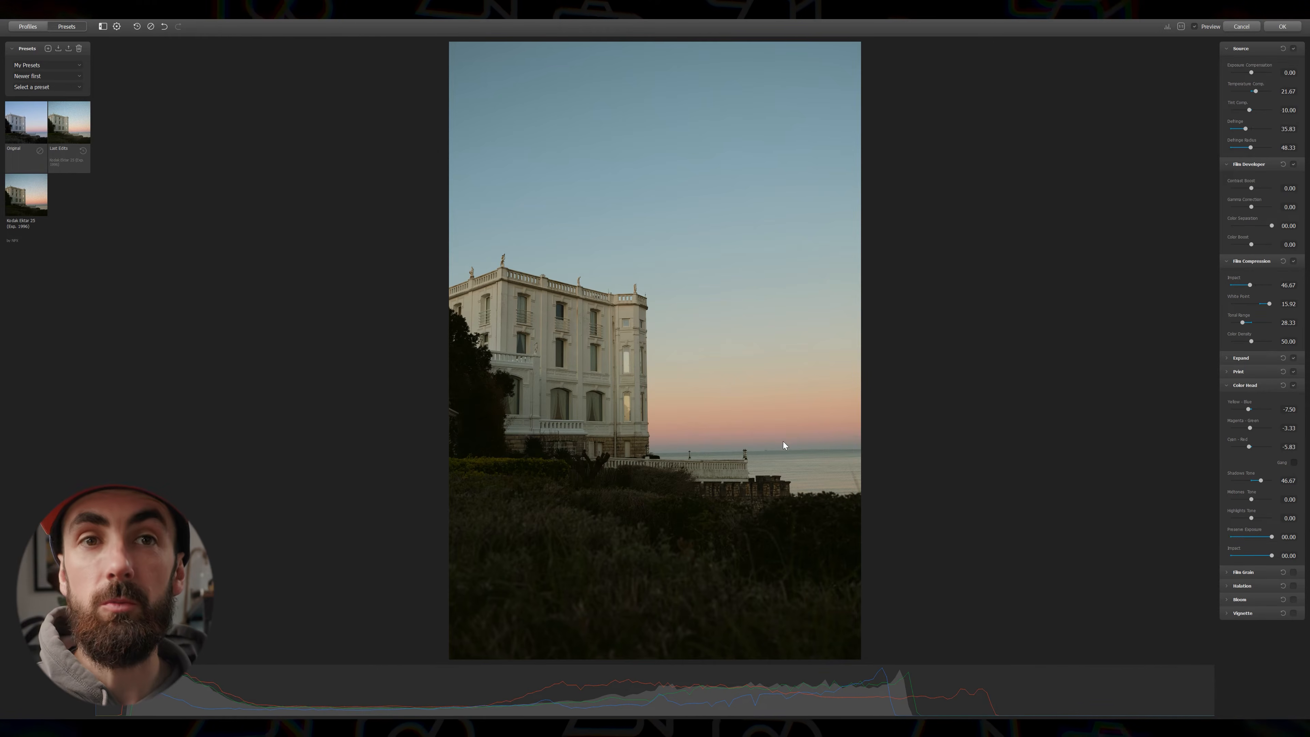
pyautogui.moveTo(1254, 408); pyautogui.dragTo(1256, 446)
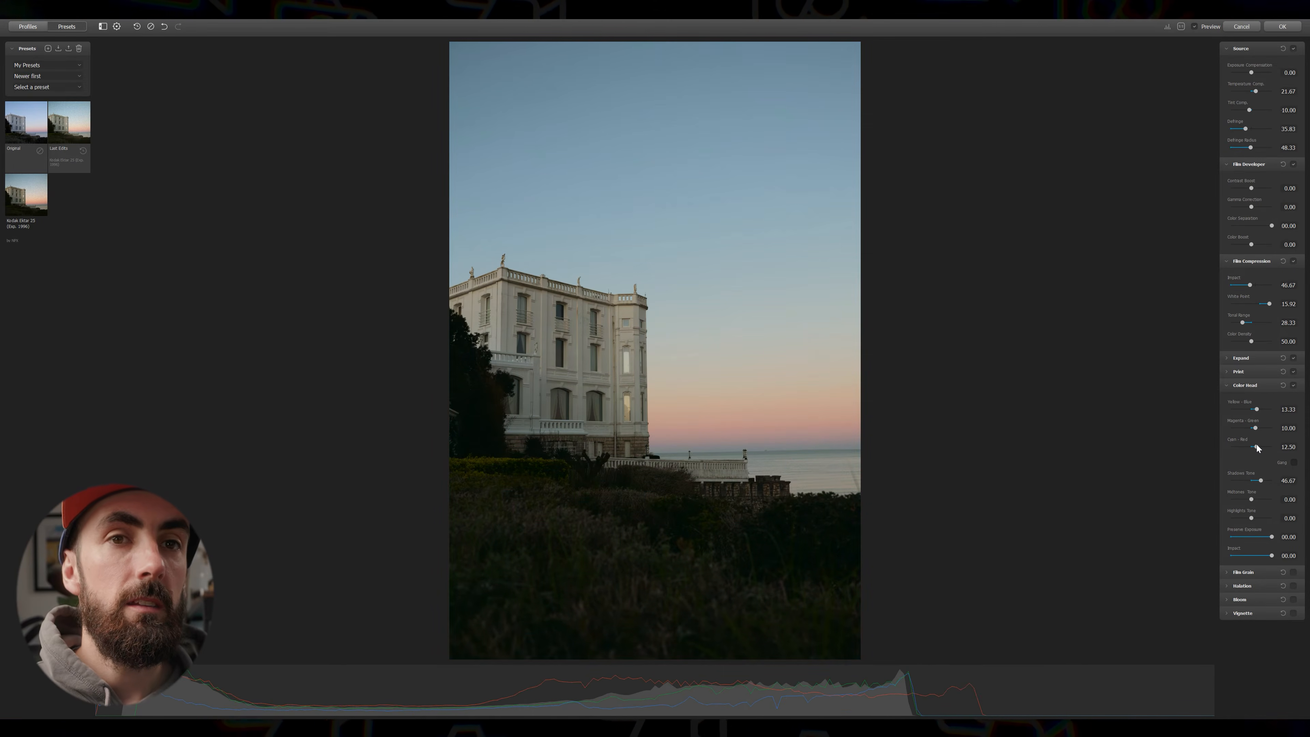
# Step: Try Preserve Exposure at 0.00 with Yellow-Blue at 15.00 in Color Head, and restore Preserve Exposure to its maximum
pyautogui.moveTo(1217, 535); pyautogui.dragTo(1210, 534)
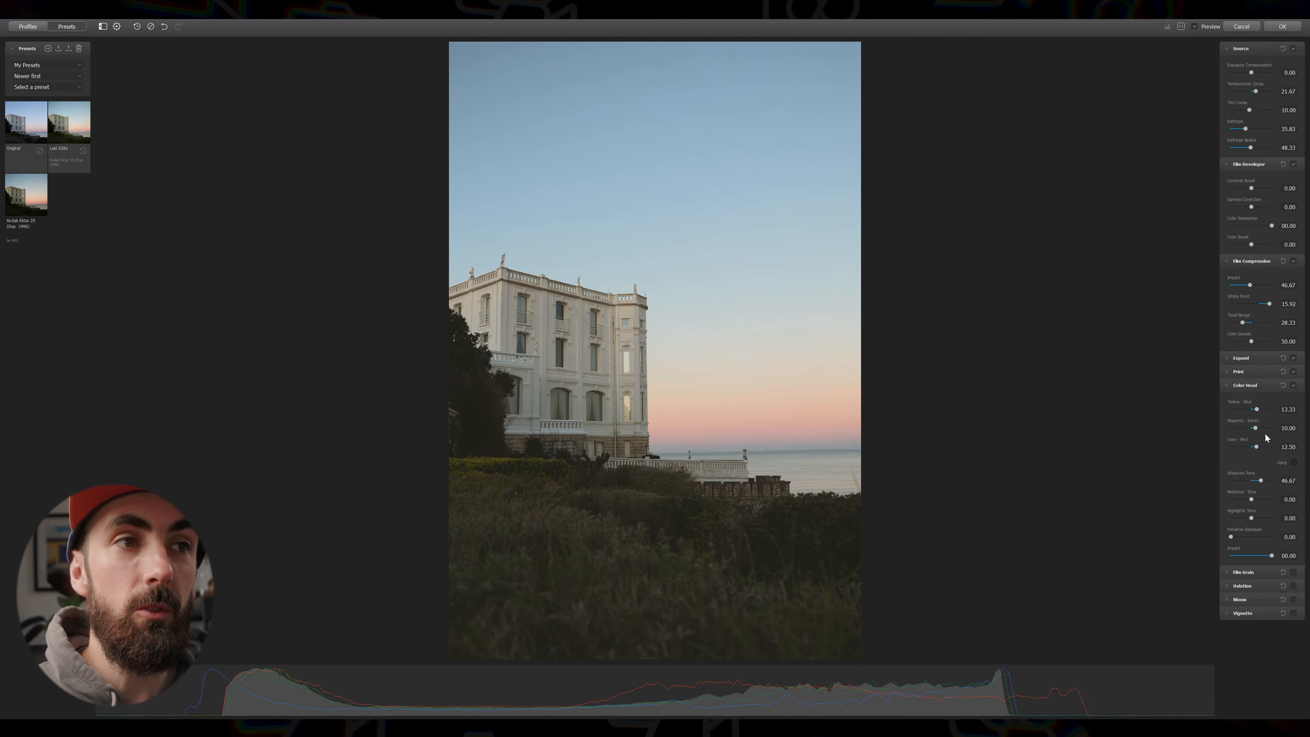
pyautogui.moveTo(1255, 411); pyautogui.dragTo(1254, 406)
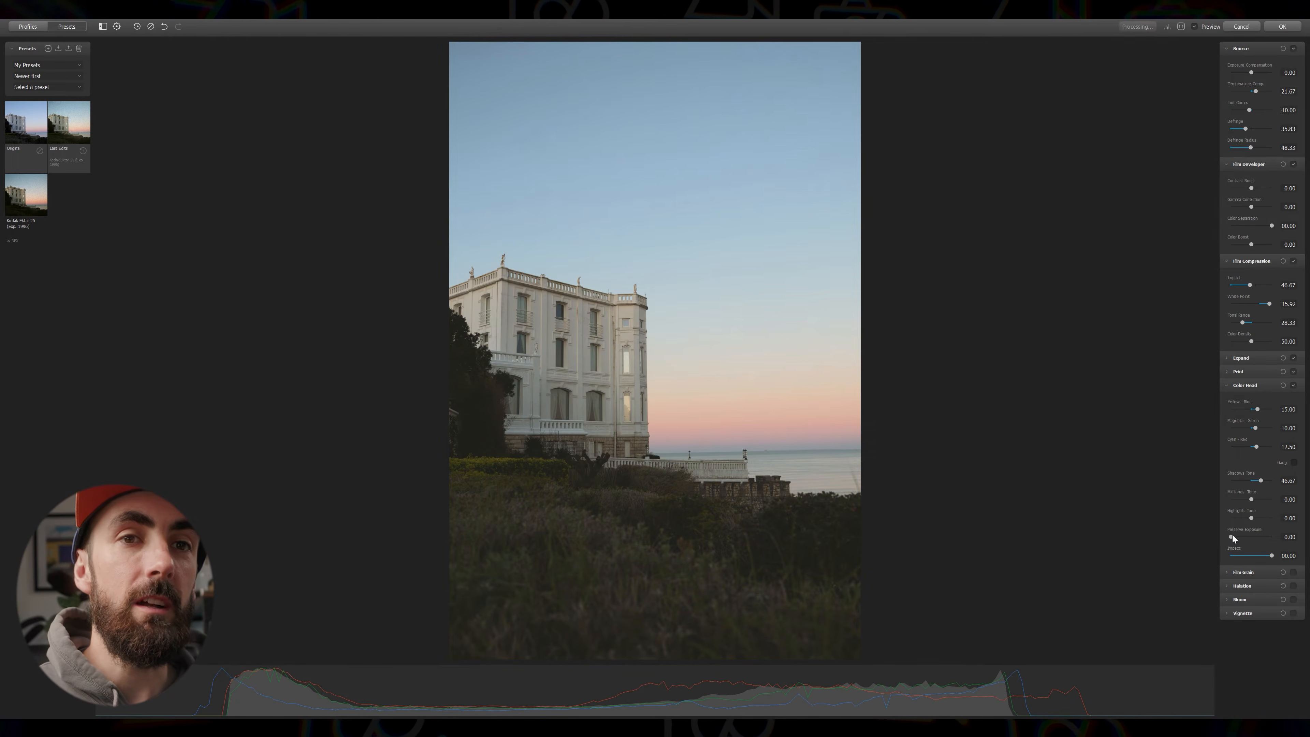
pyautogui.moveTo(1231, 536); pyautogui.dragTo(1272, 537)
# Step: Test a strong yellow shift in Color Head and set Yellow-Blue to 11.67
pyautogui.moveTo(1256, 410); pyautogui.dragTo(1247, 408)
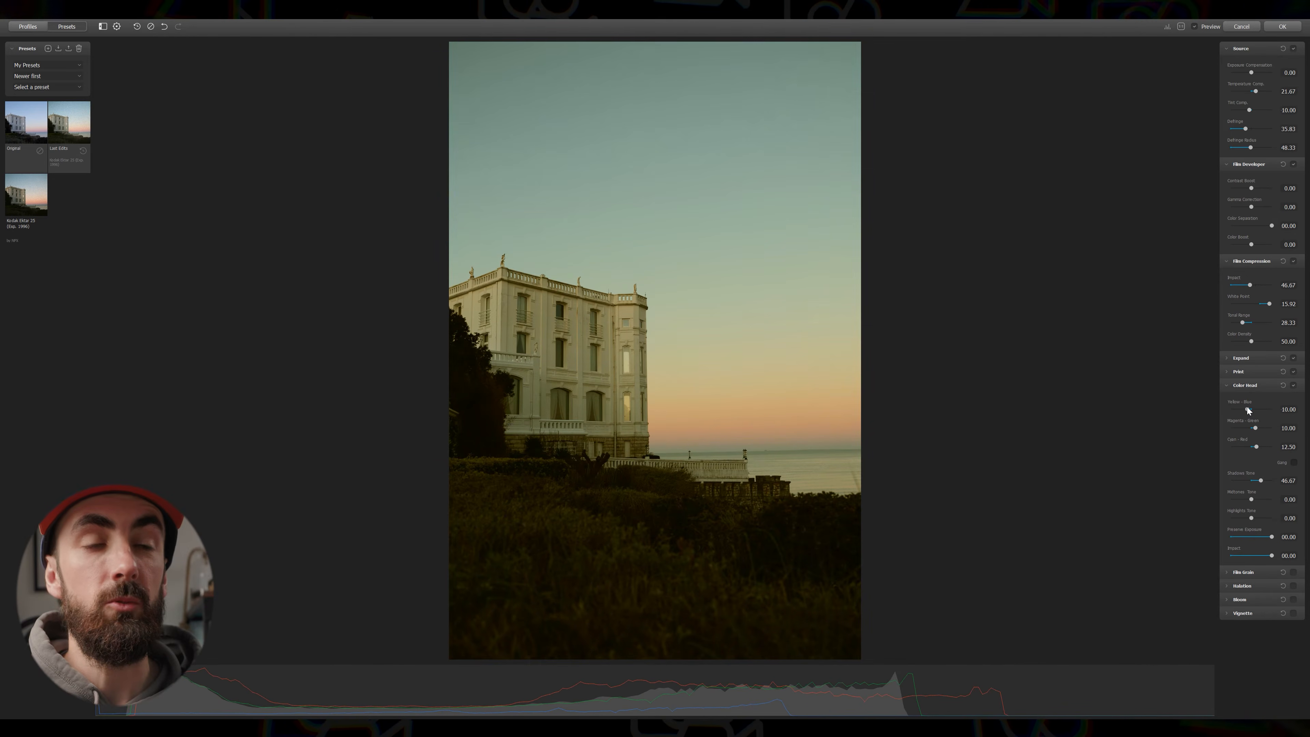
pyautogui.moveTo(1247, 410); pyautogui.dragTo(1256, 411)
# Step: Collapse the Film Compression, Film Developer, Source and Color Head sections, and expand and enable Film Grain
pyautogui.click(1243, 261)
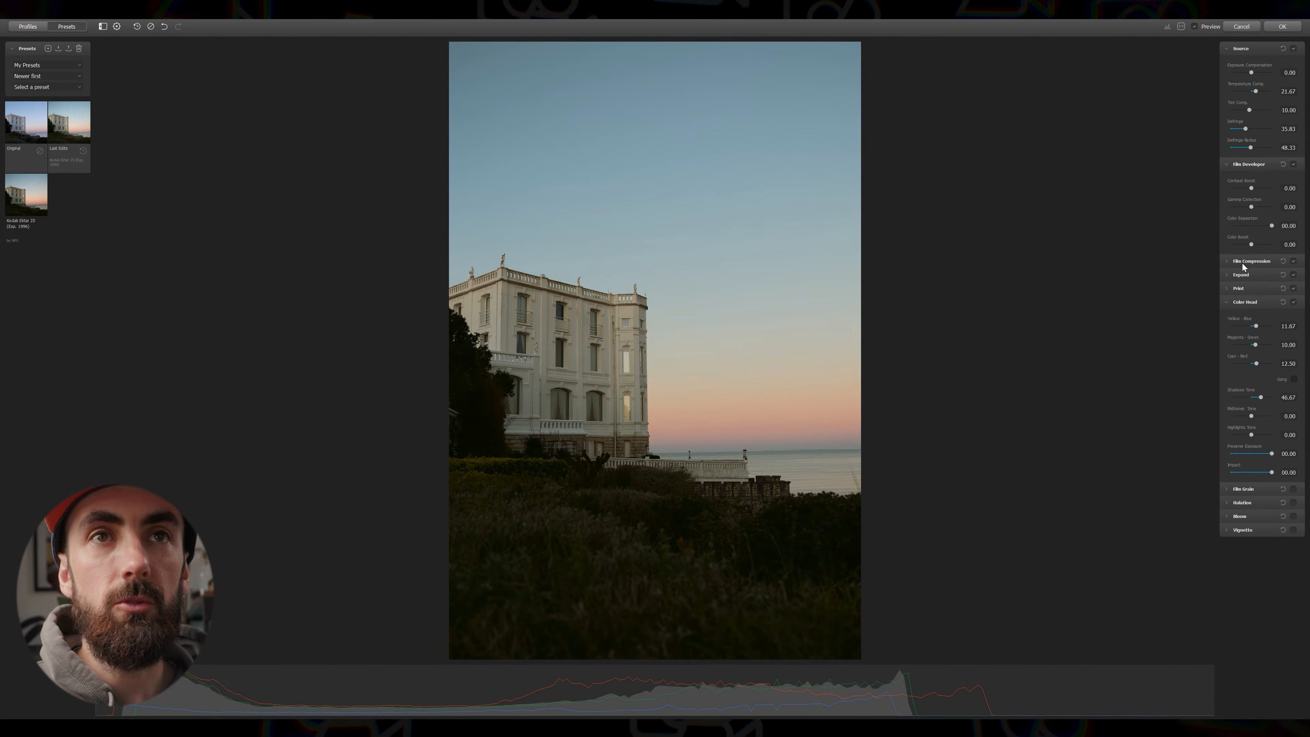
pyautogui.click(1250, 164)
pyautogui.click(1241, 48)
pyautogui.click(1245, 116)
pyautogui.click(1243, 130)
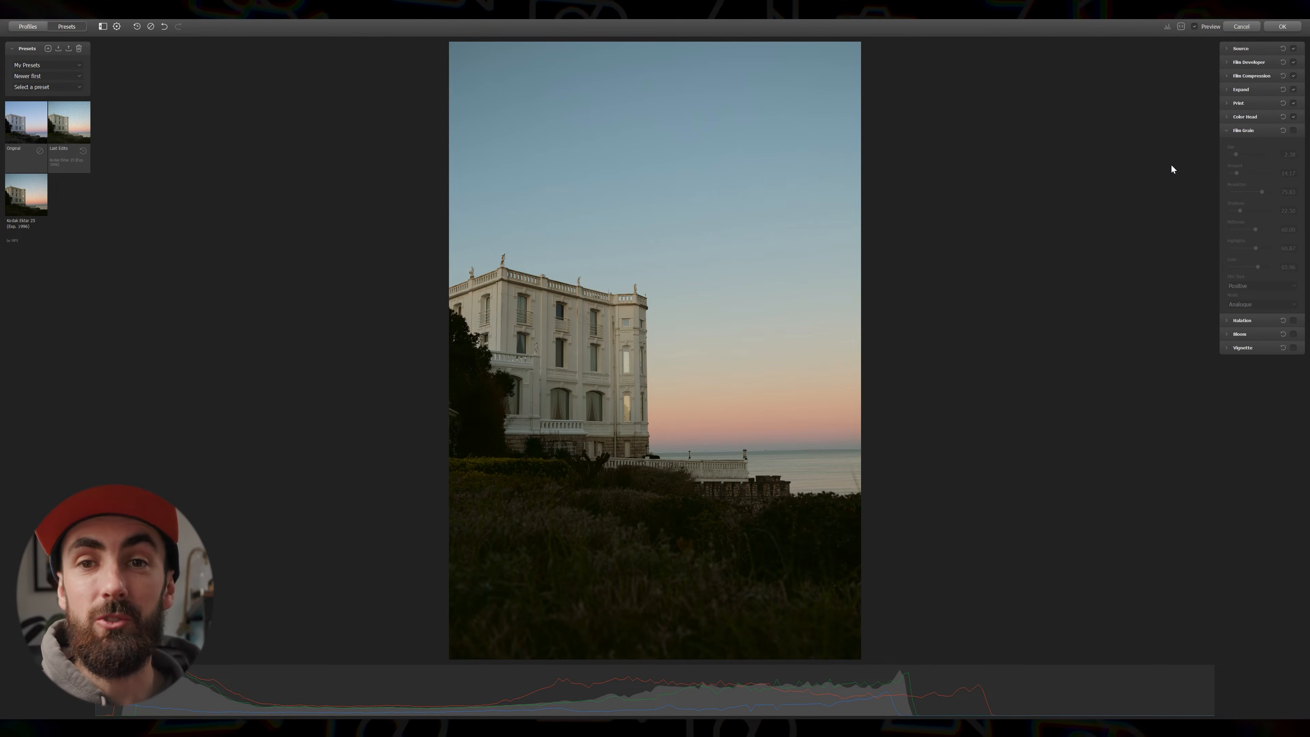
pyautogui.click(1293, 130)
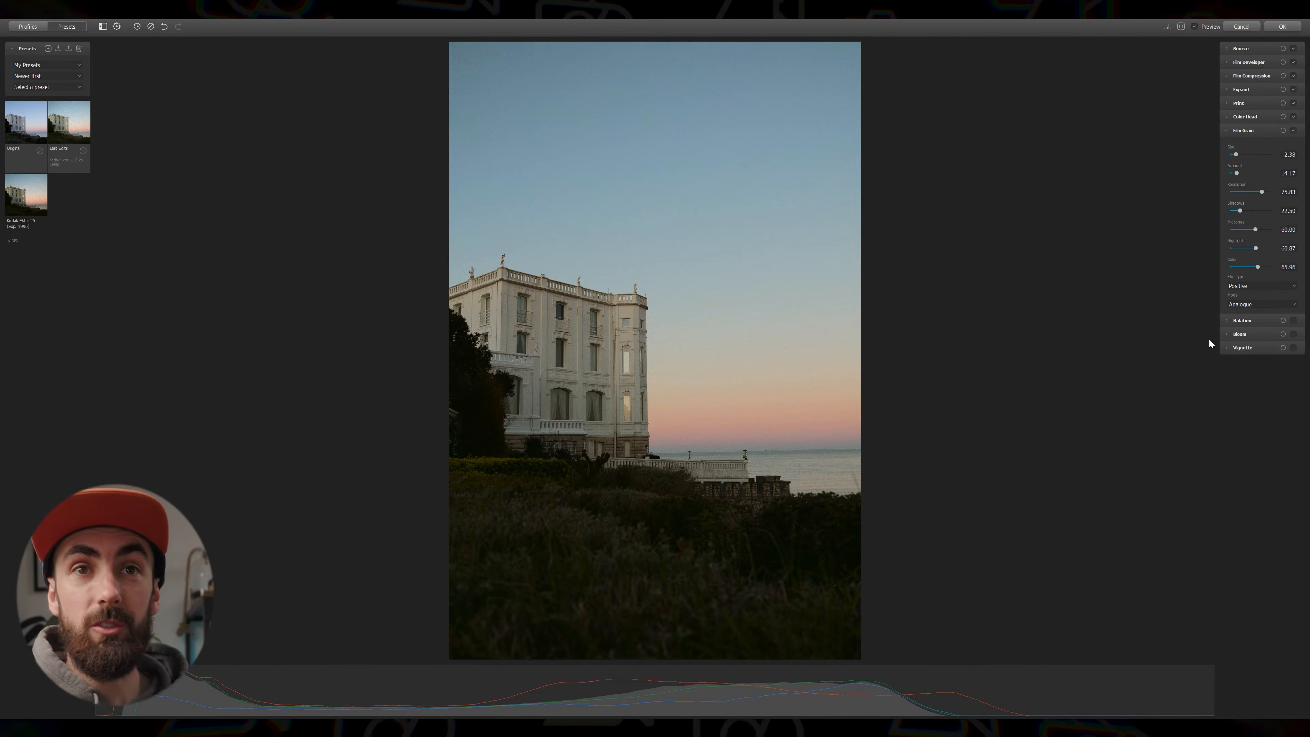
# Step: Set the Film Grain size to 3.20 and, on the enlarged photo, reduce the grain's Color from its maximum to 0.00
pyautogui.click(1238, 157)
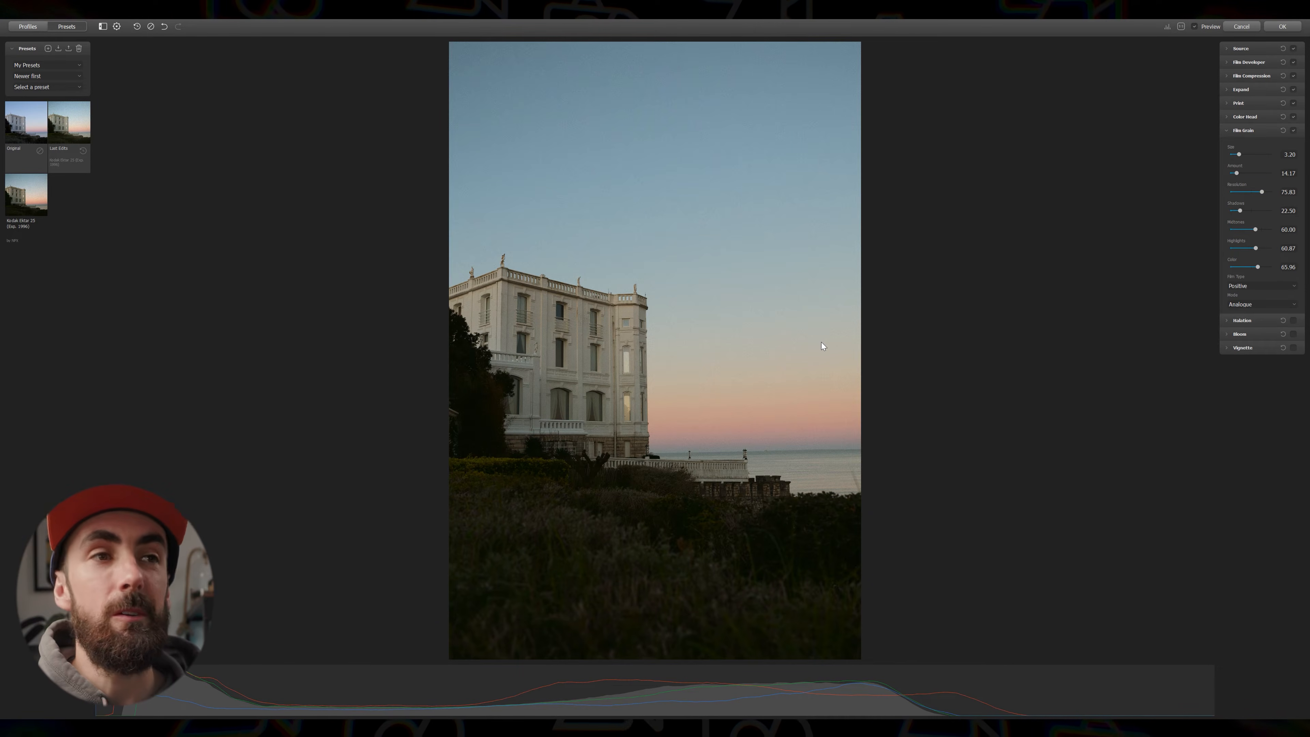
pyautogui.moveTo(1259, 268); pyautogui.dragTo(1248, 268)
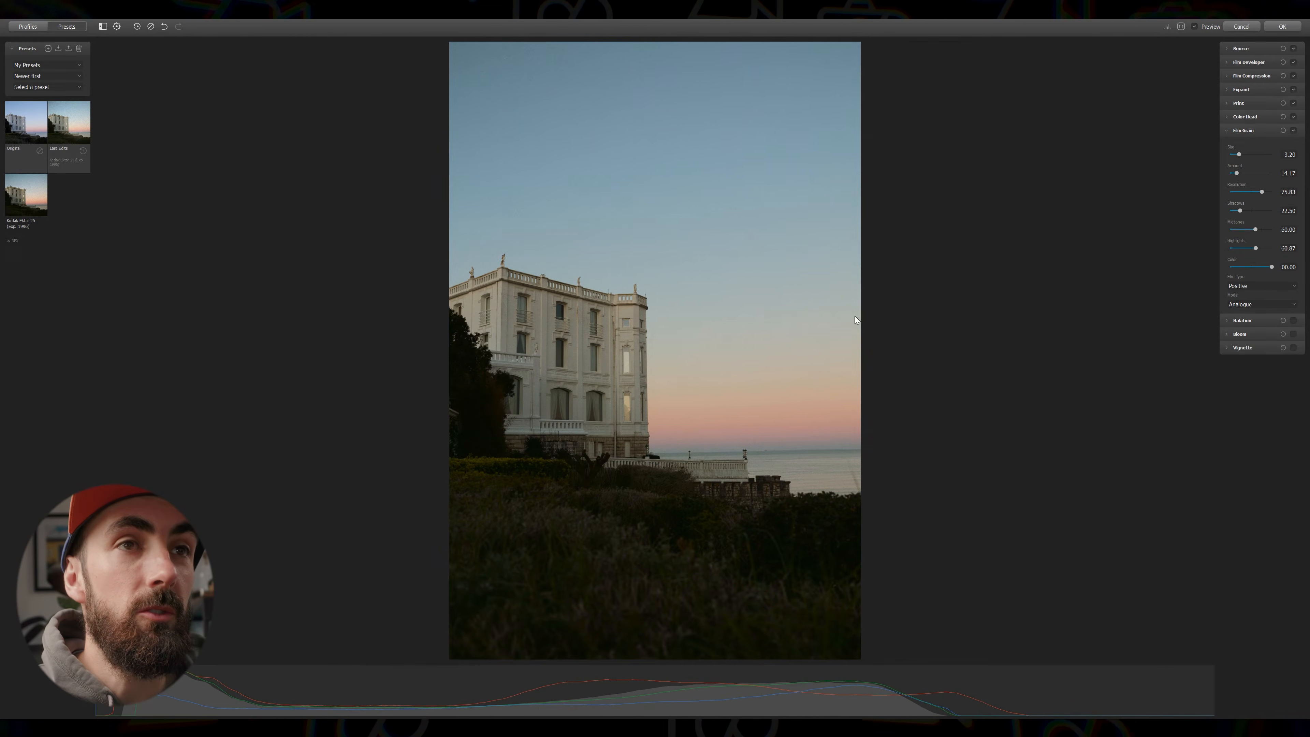
pyautogui.click(1181, 26)
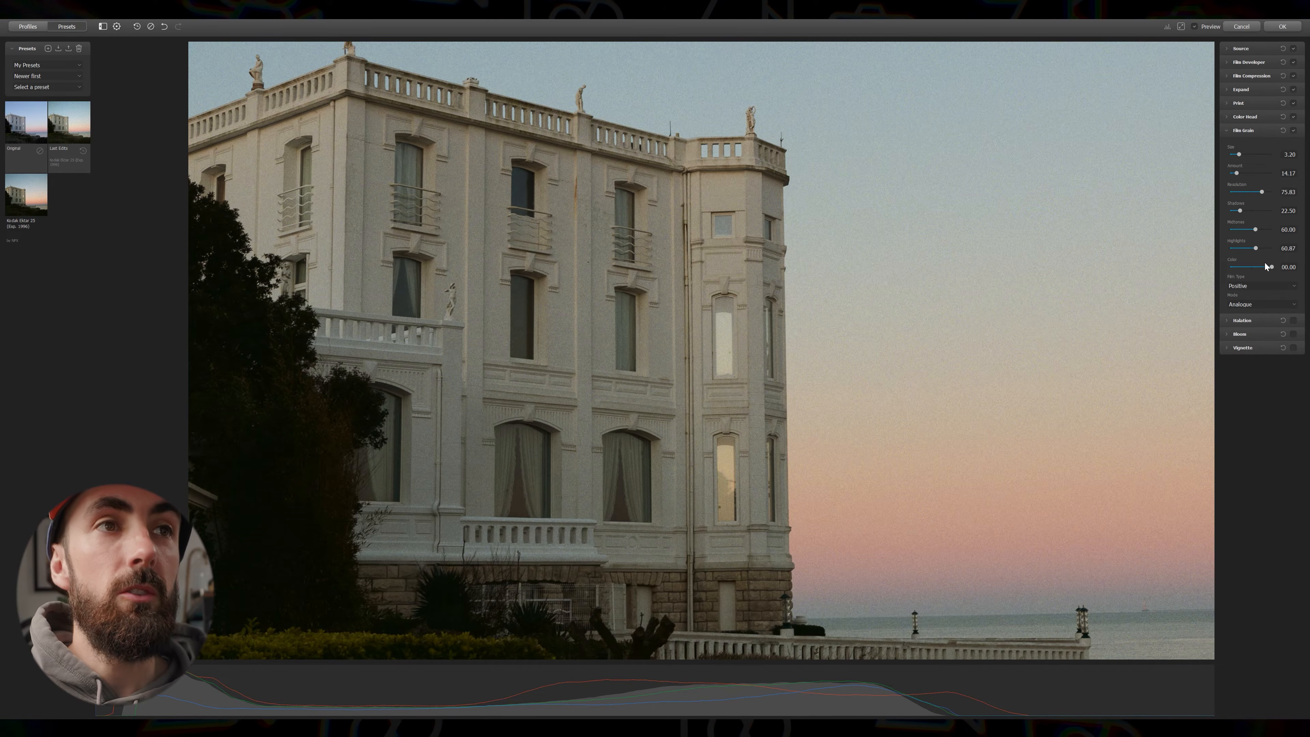
pyautogui.moveTo(1271, 267); pyautogui.dragTo(1231, 268)
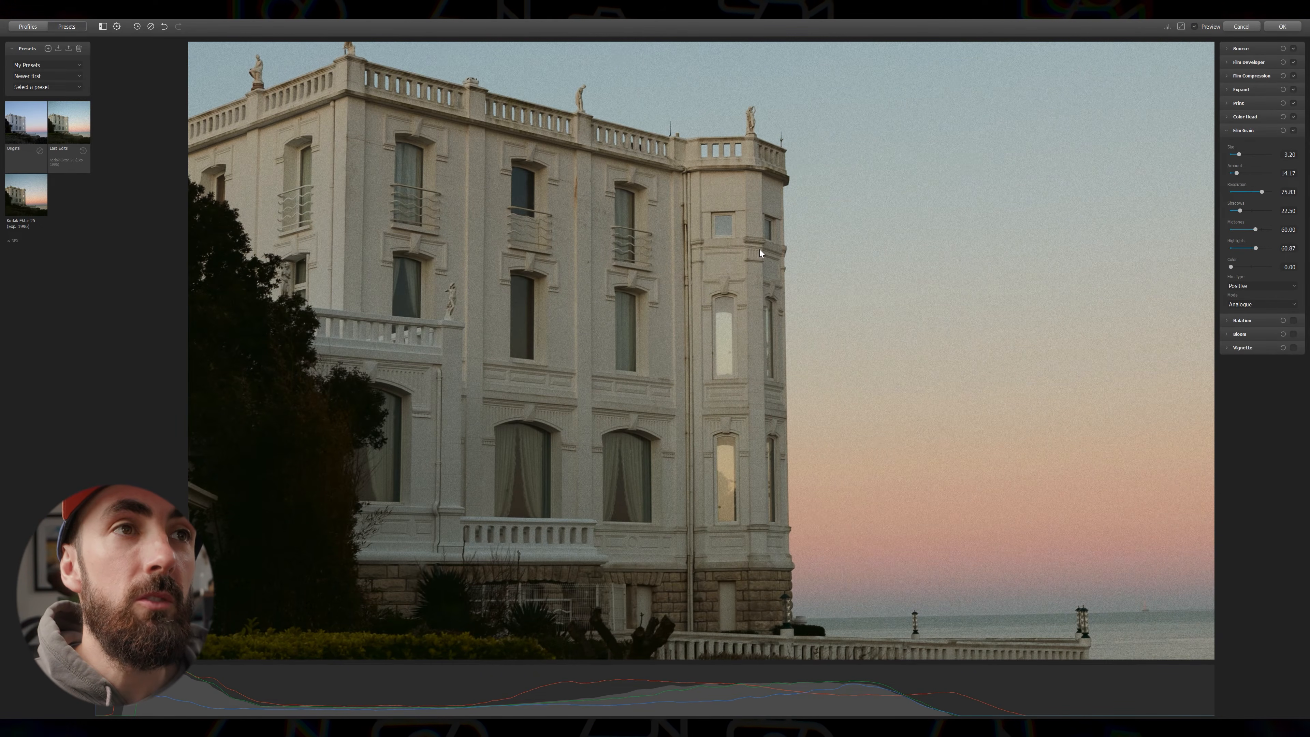
# Step: Restore the grain's Color to its maximum, and try the Digital (experimental) grain mode before returning to Analogue
pyautogui.doubleClick(1238, 266)
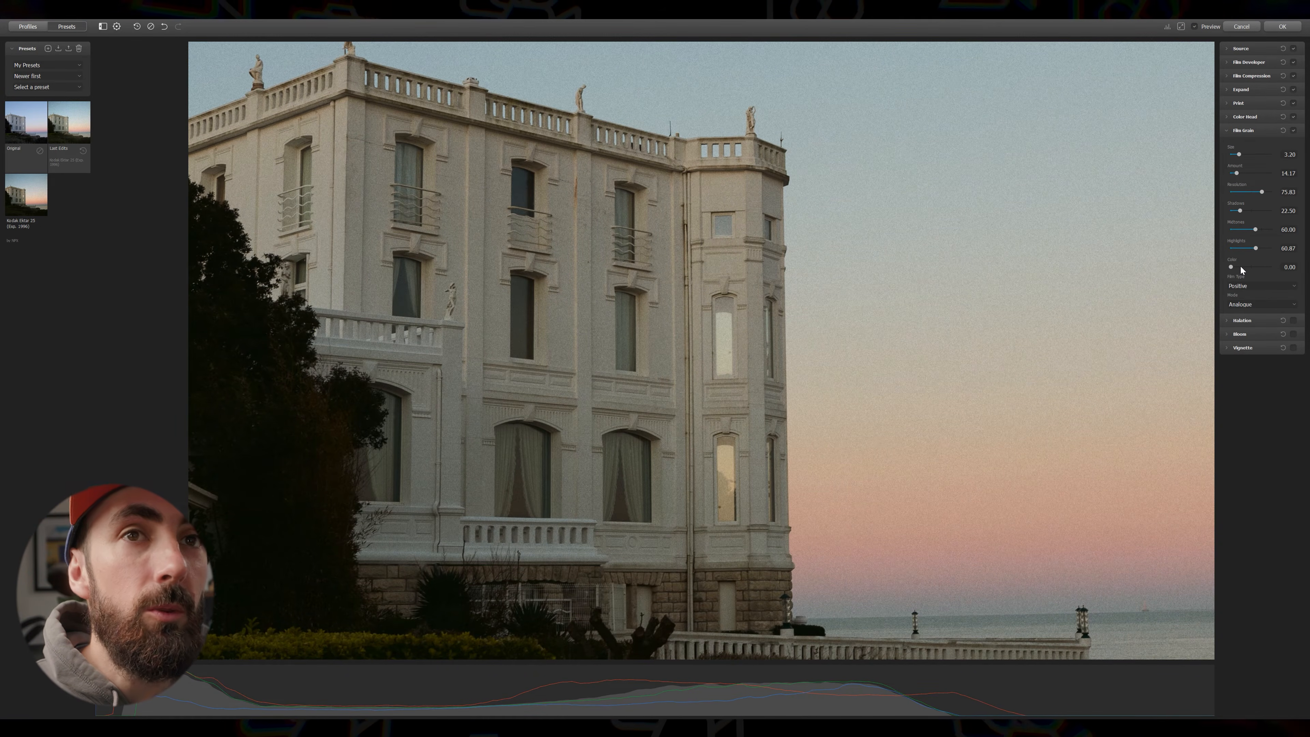
pyautogui.click(1256, 303)
pyautogui.click(1258, 315)
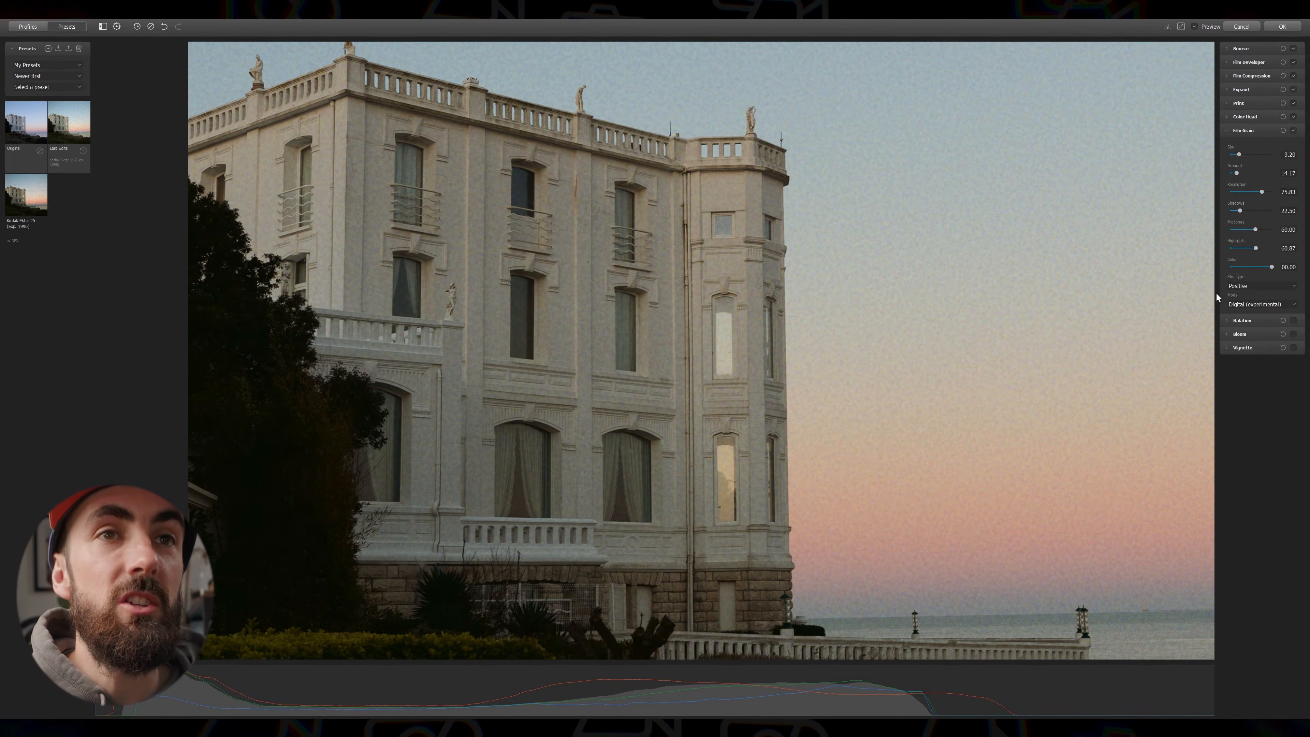
pyautogui.click(1274, 304)
pyautogui.click(1259, 310)
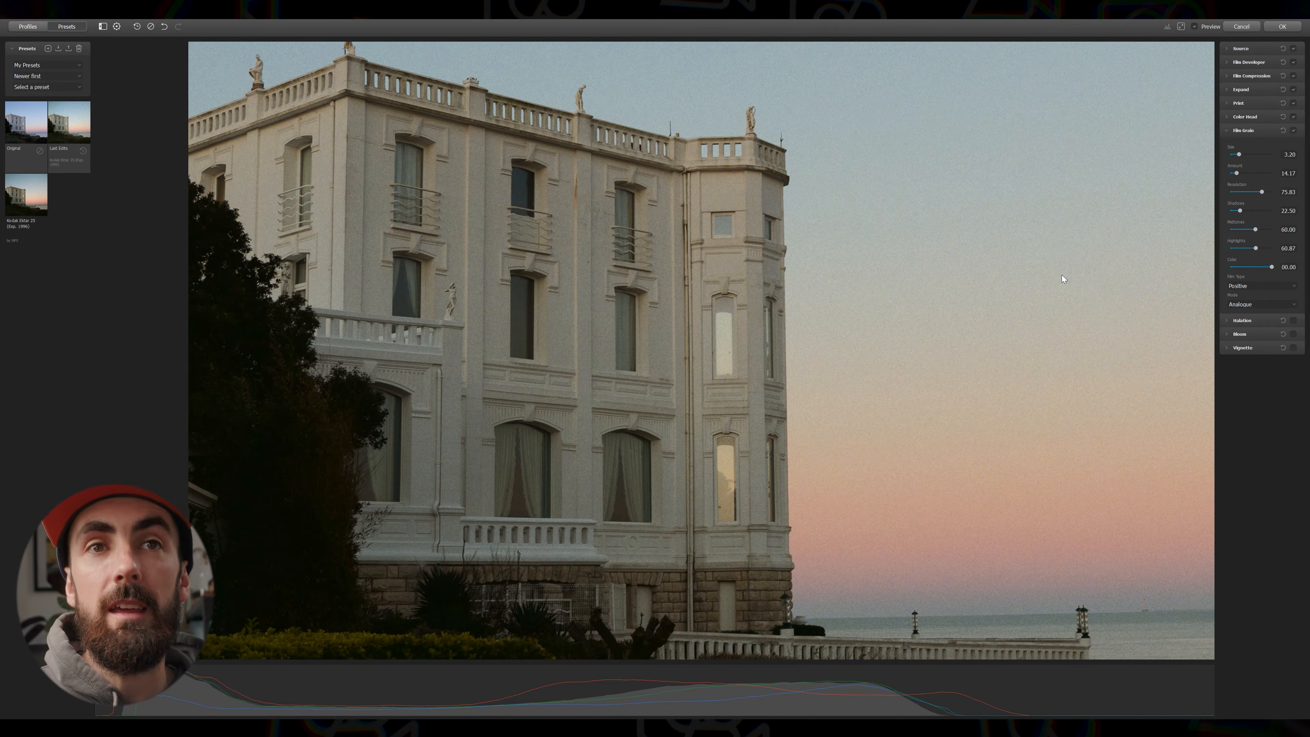
# Step: Test the grain's Midtones and Highlights at 0.00, and set Shadows to 84.17, Midtones to 29.17 and Highlights to 70.83
pyautogui.moveTo(1255, 230); pyautogui.dragTo(1234, 233)
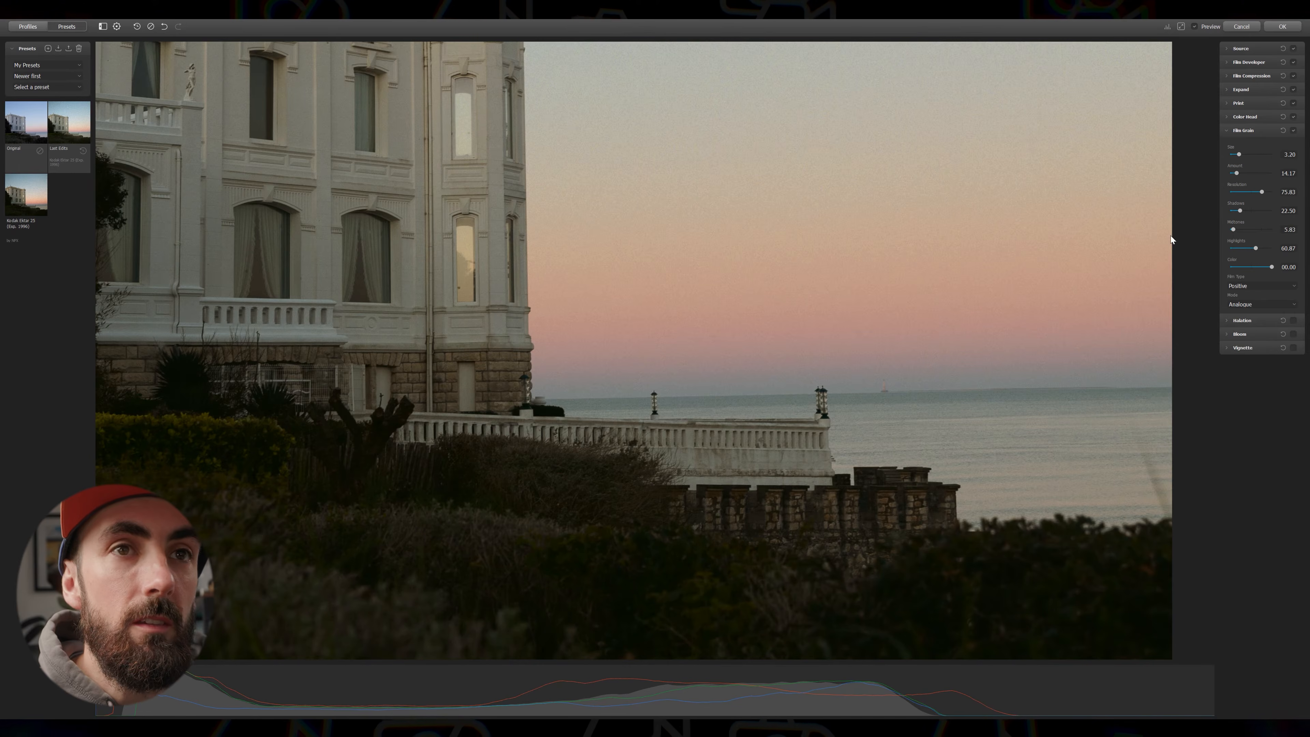
pyautogui.moveTo(1249, 230); pyautogui.dragTo(1219, 228)
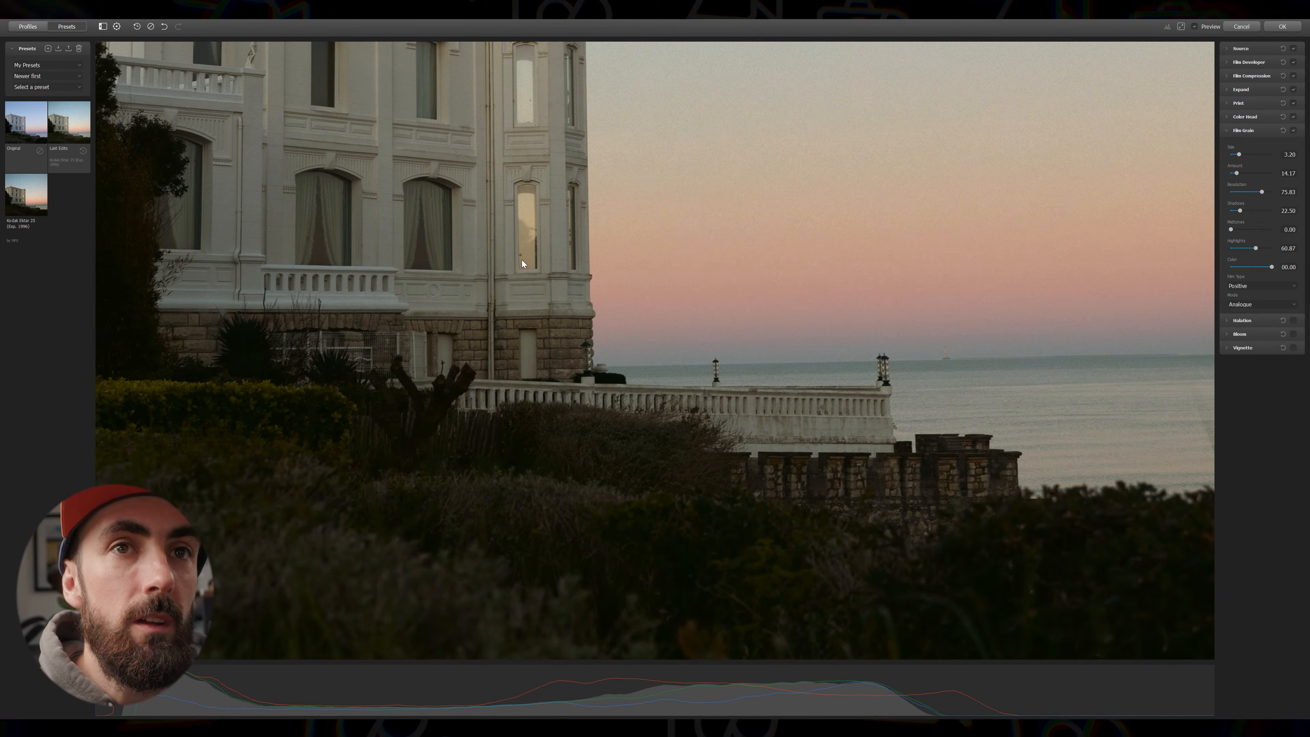
pyautogui.moveTo(1258, 244); pyautogui.dragTo(1208, 246)
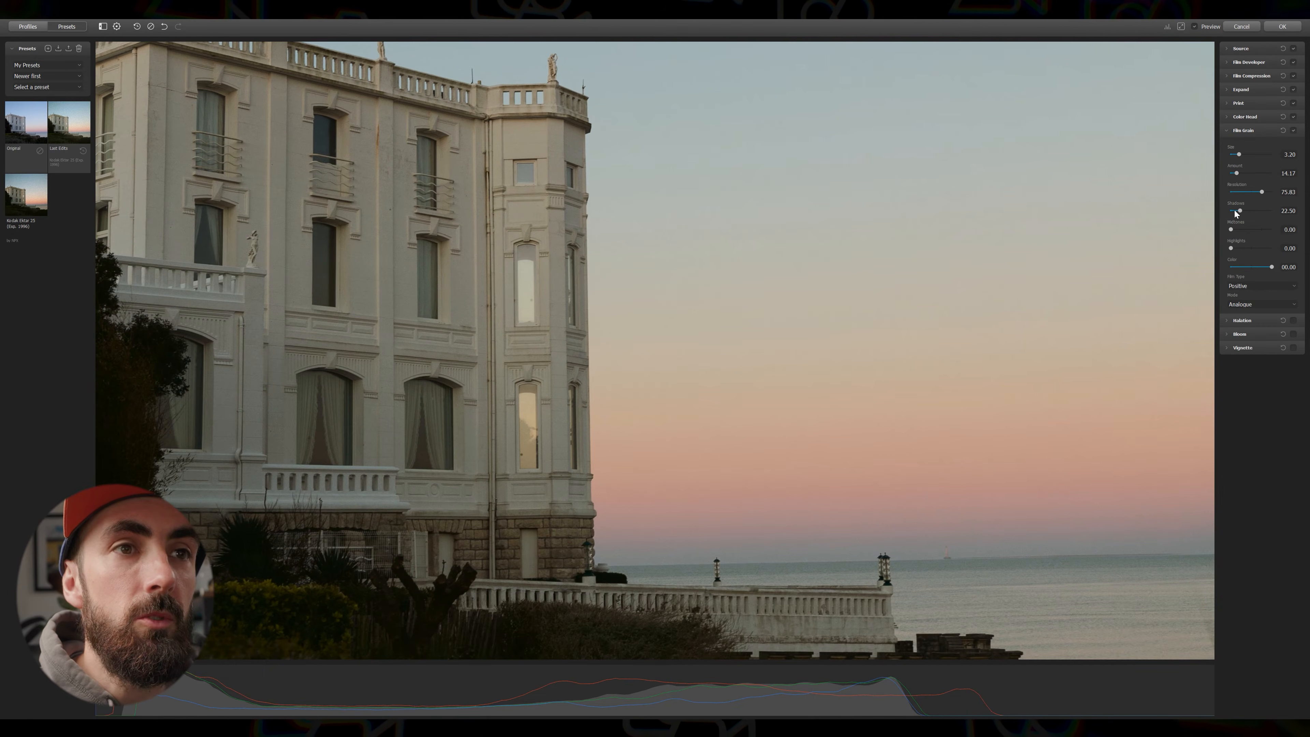
pyautogui.moveTo(1234, 210); pyautogui.dragTo(1265, 211)
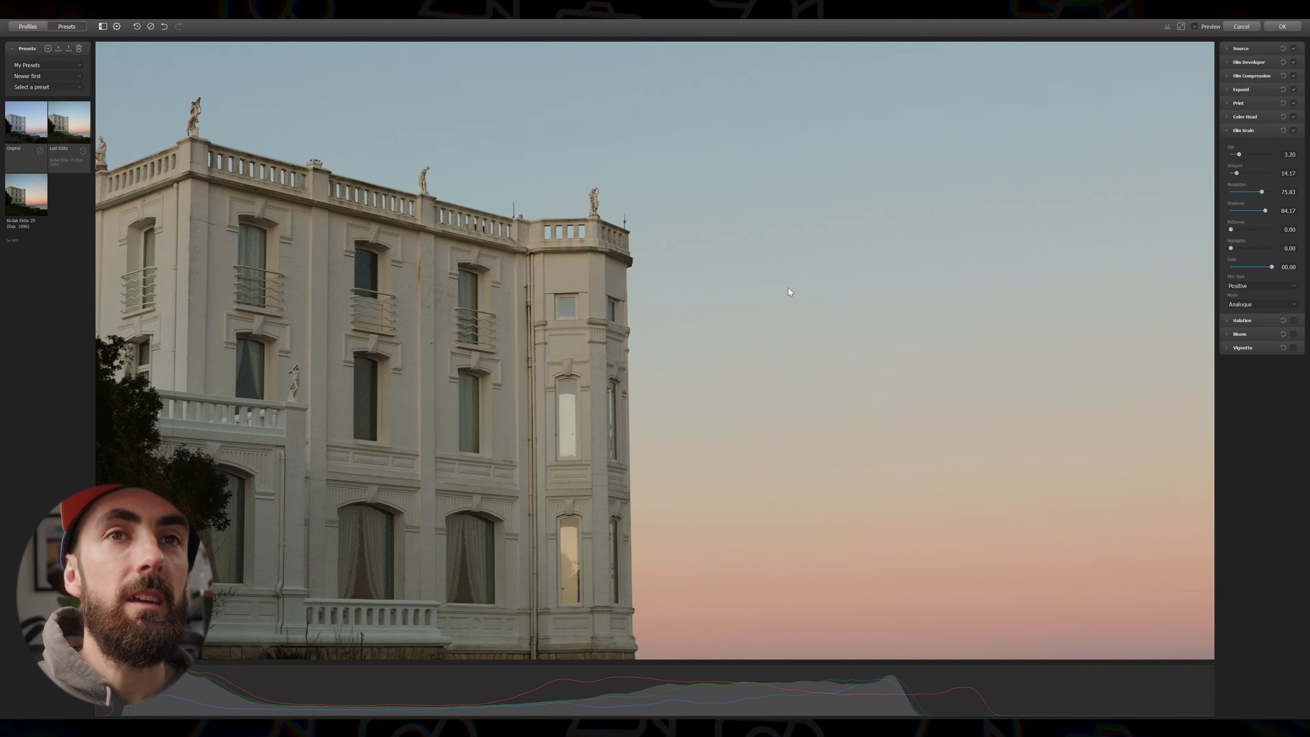
pyautogui.moveTo(1231, 248)
pyautogui.mouseDown()
pyautogui.moveTo(1260, 248)
pyautogui.moveTo(1243, 228)
pyautogui.mouseUp()
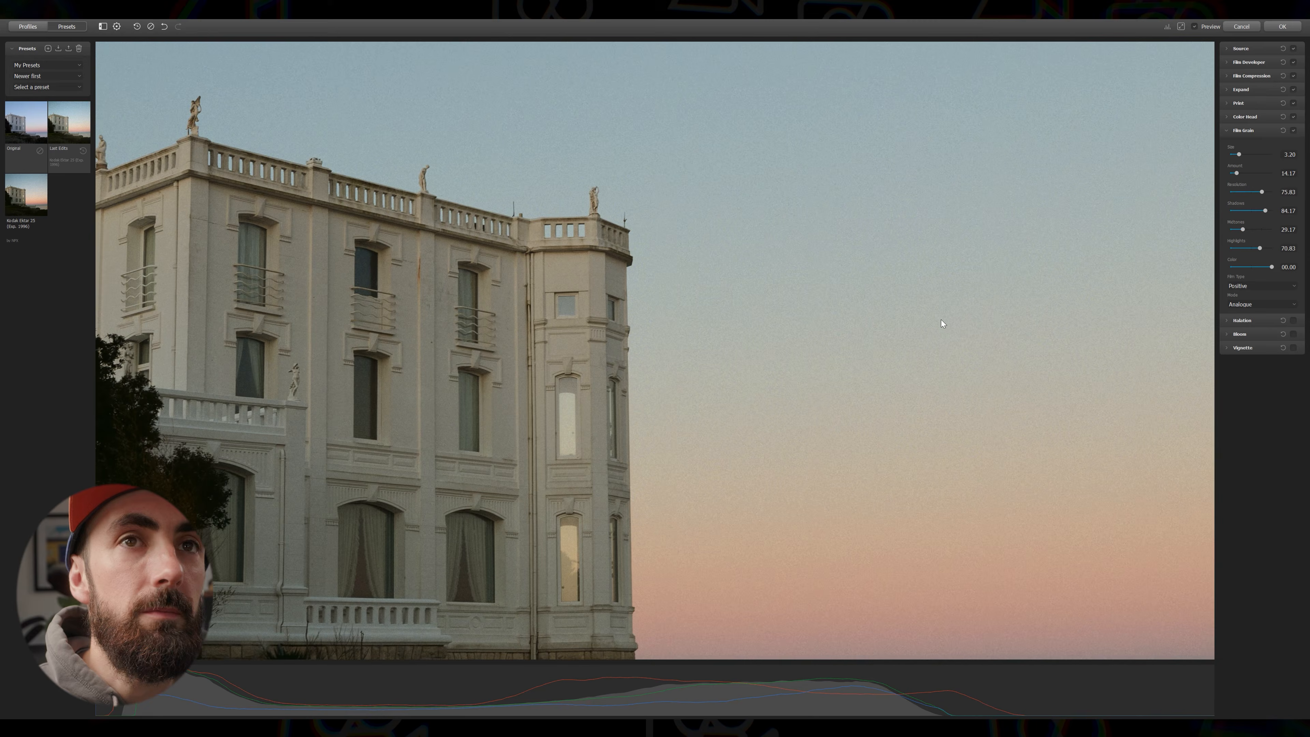
# Step: Test coarse grain at Size 11.27 and Amount 41.67, and settle on Size 3.29 and Amount 32.50
pyautogui.moveTo(1235, 174); pyautogui.dragTo(1269, 156)
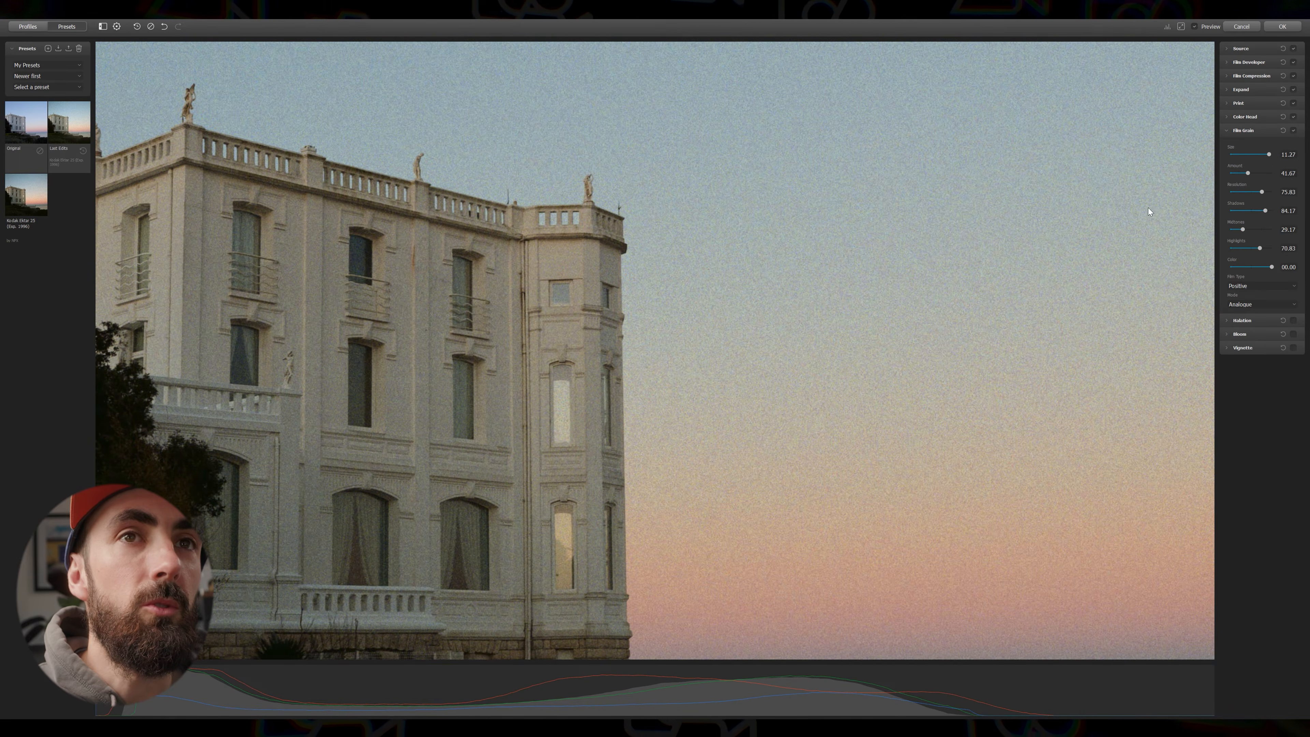
pyautogui.click(1181, 27)
# Step: Compare the whole building photo with and without the film look, and recheck the grain's Color at its maximum
pyautogui.click(1195, 26)
pyautogui.click(1195, 26)
pyautogui.click(1196, 26)
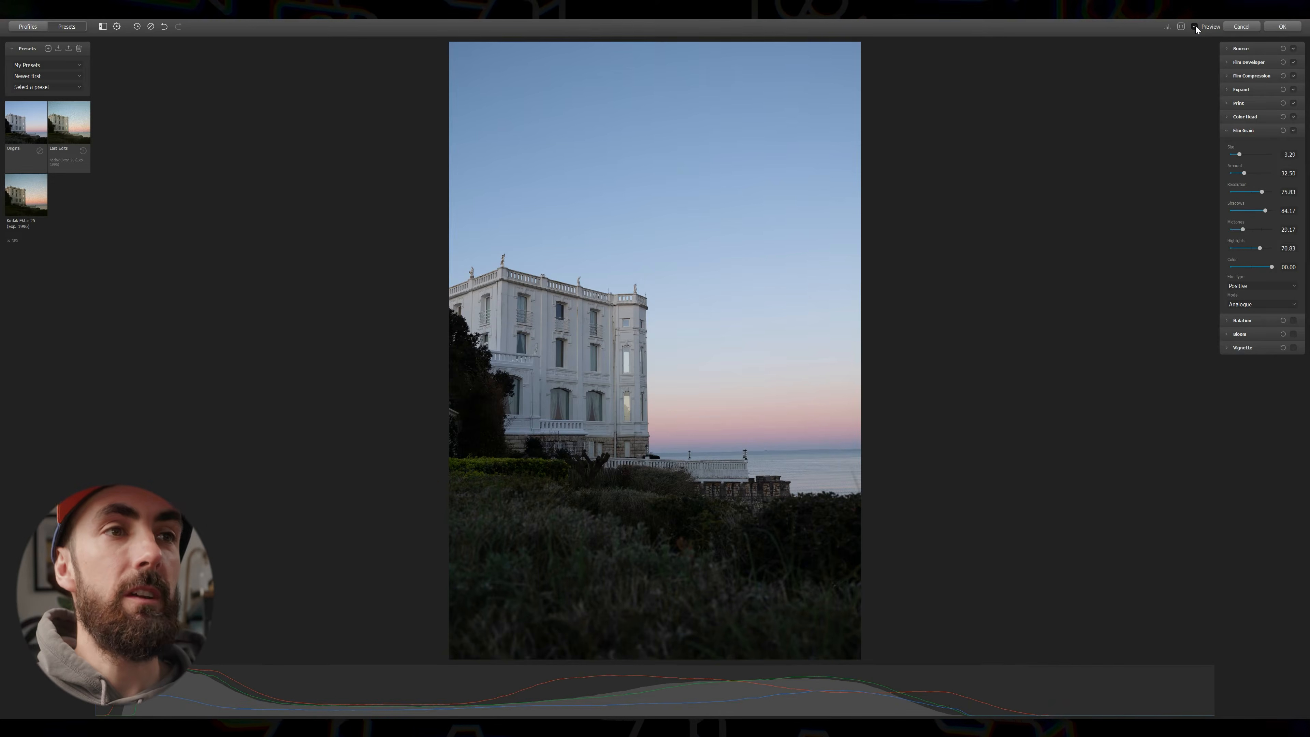
pyautogui.click(1195, 26)
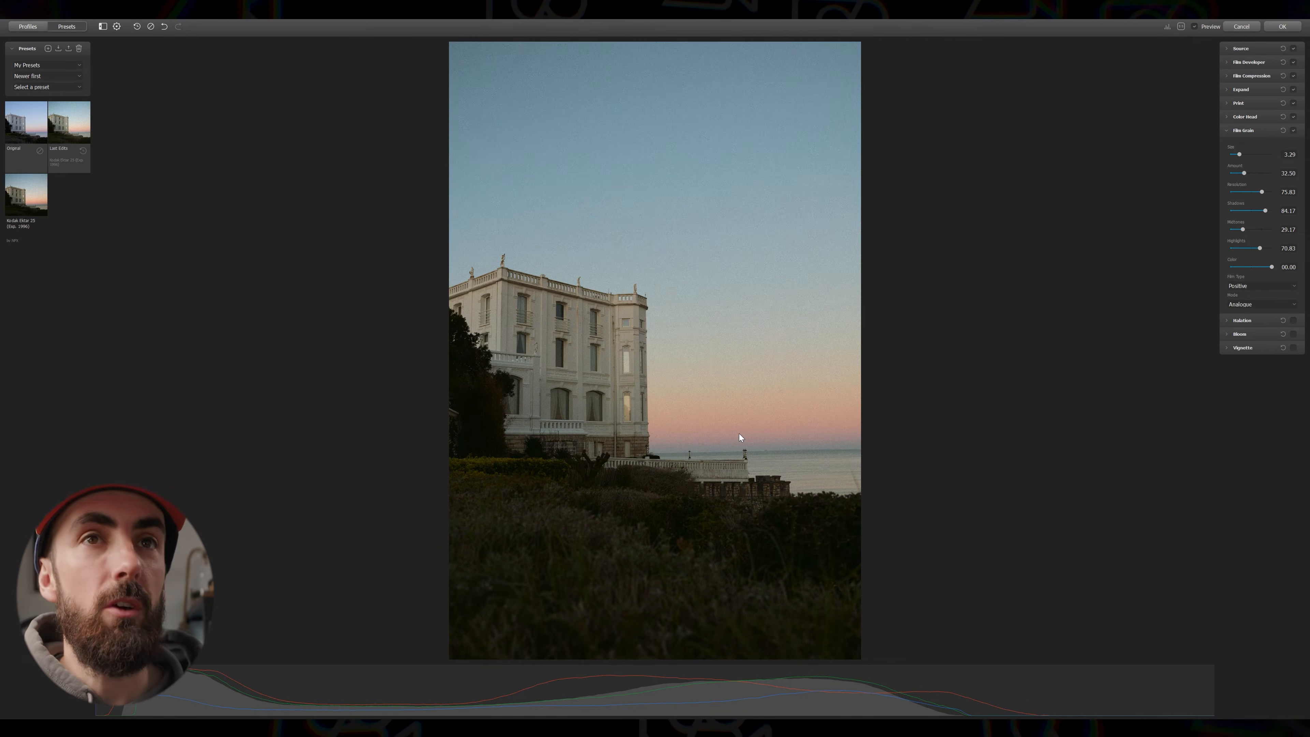
pyautogui.click(1195, 26)
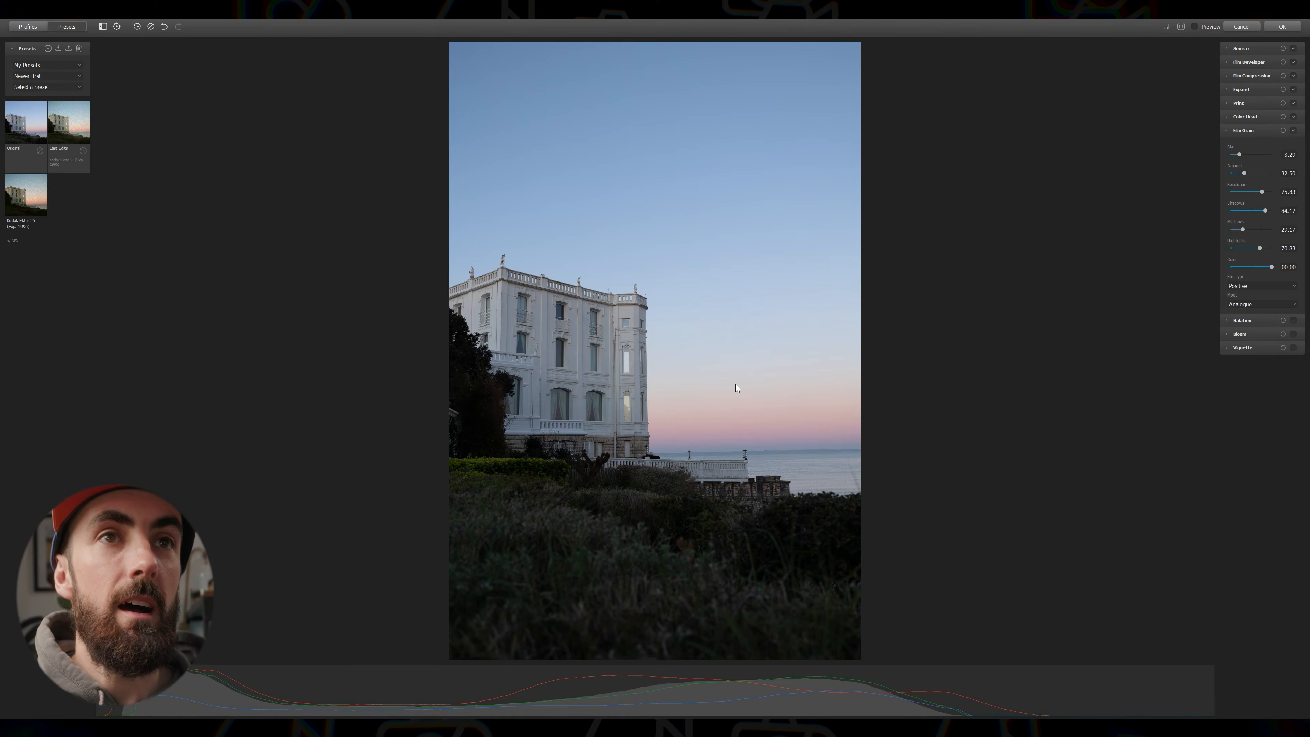
pyautogui.click(1195, 26)
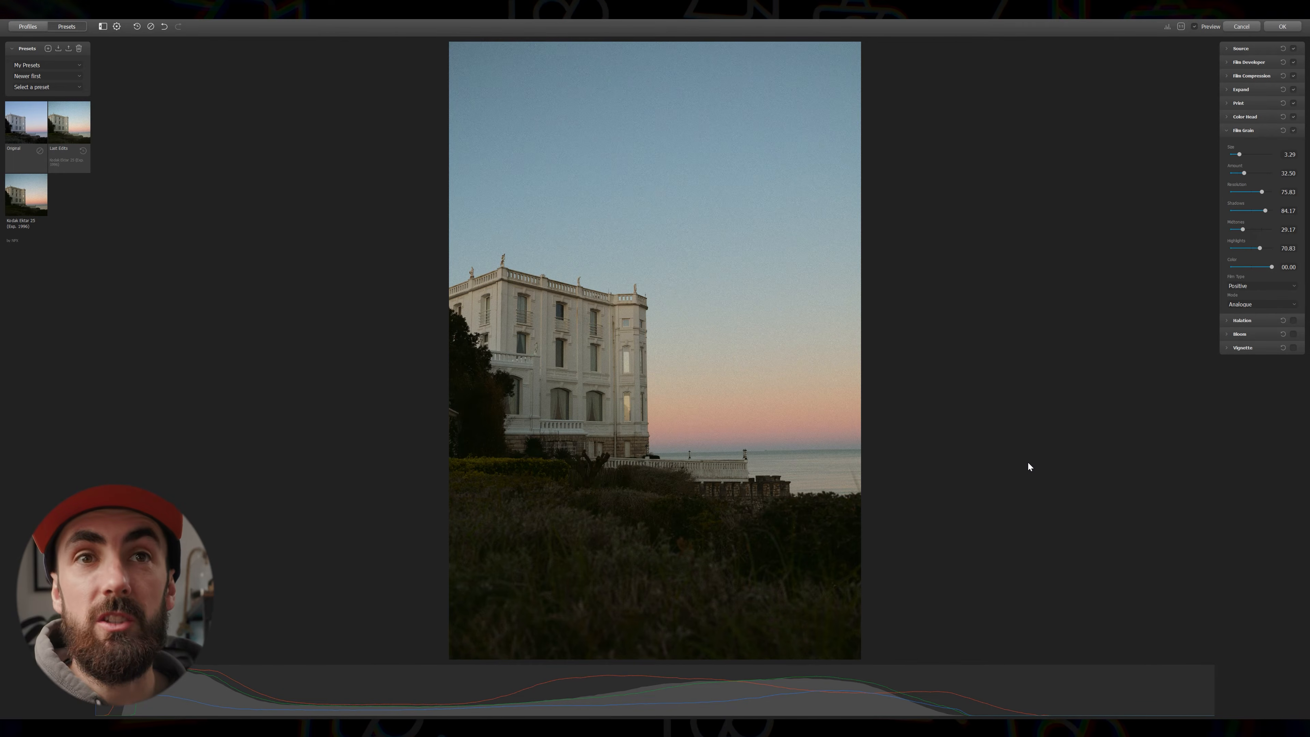
pyautogui.moveTo(1255, 265)
pyautogui.mouseDown()
pyautogui.moveTo(1227, 267)
pyautogui.moveTo(1277, 268)
pyautogui.mouseUp()
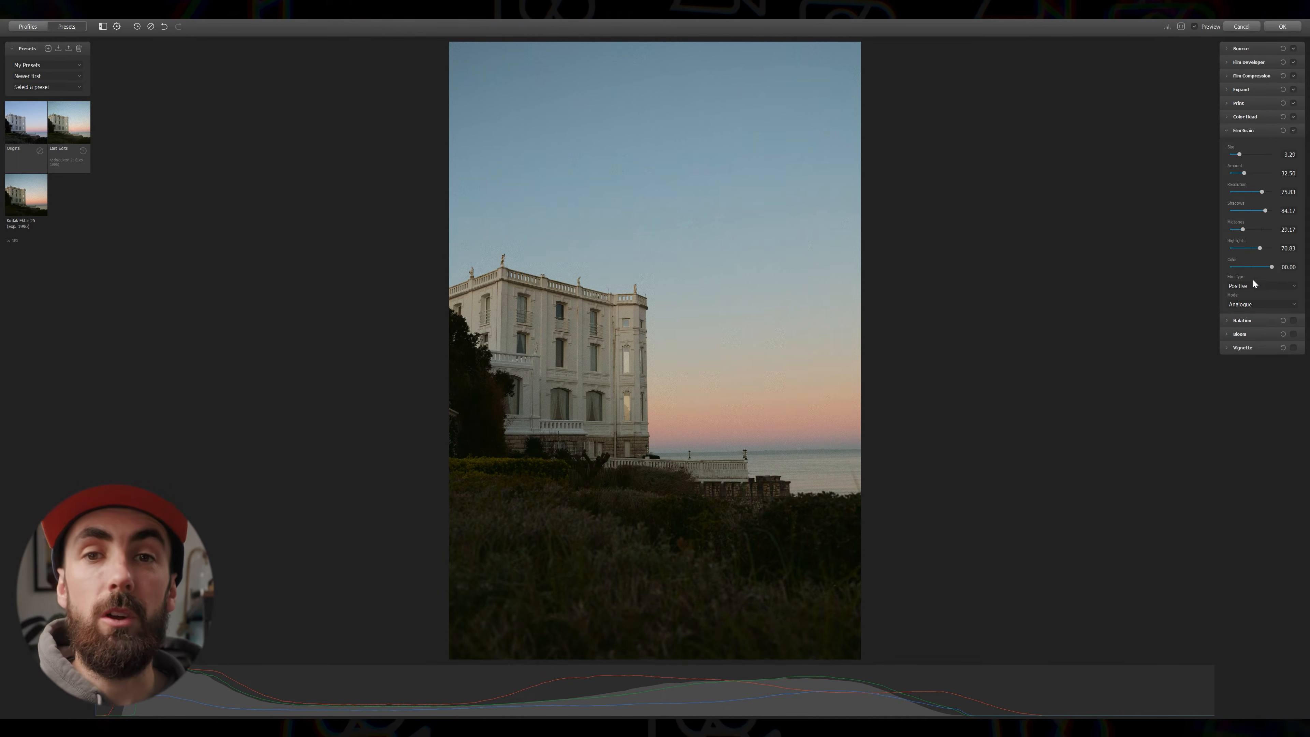
# Step: Expand the Halation section and enable it with the red lobster sign of the restaurant photo enlarged
pyautogui.click(1256, 321)
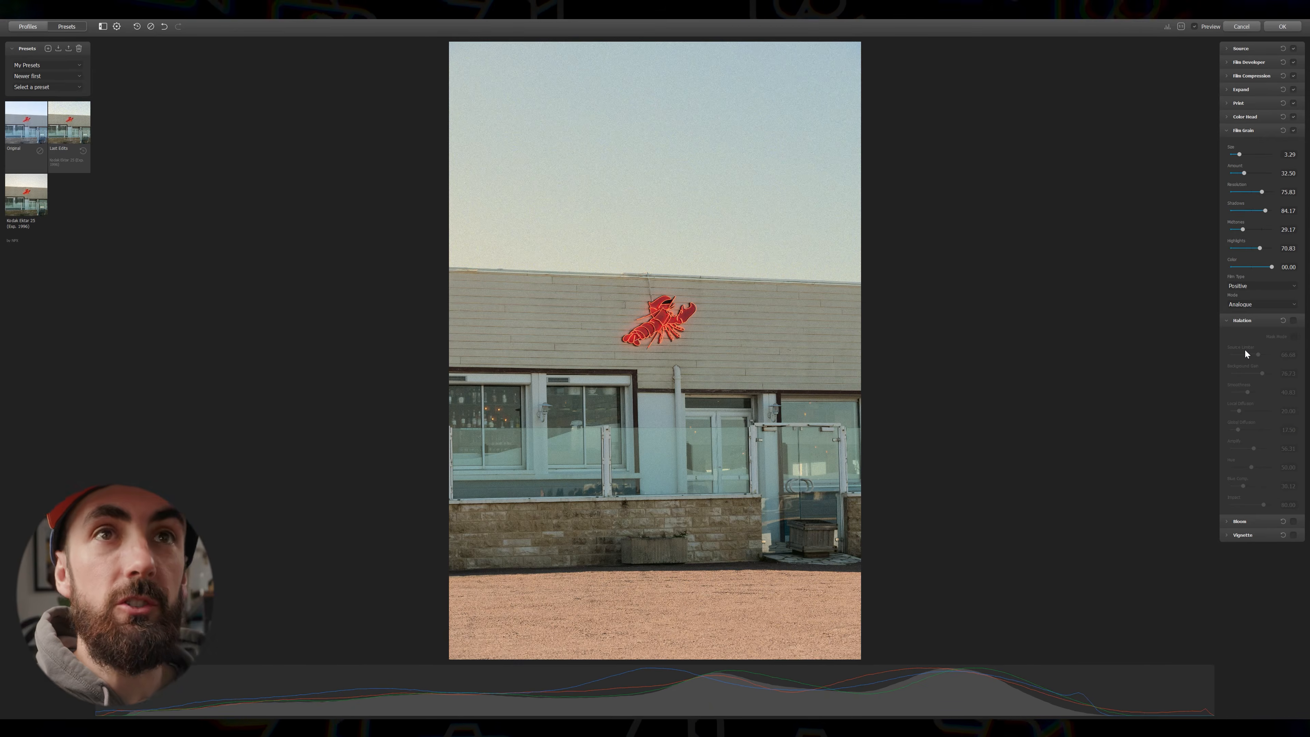
pyautogui.click(1182, 26)
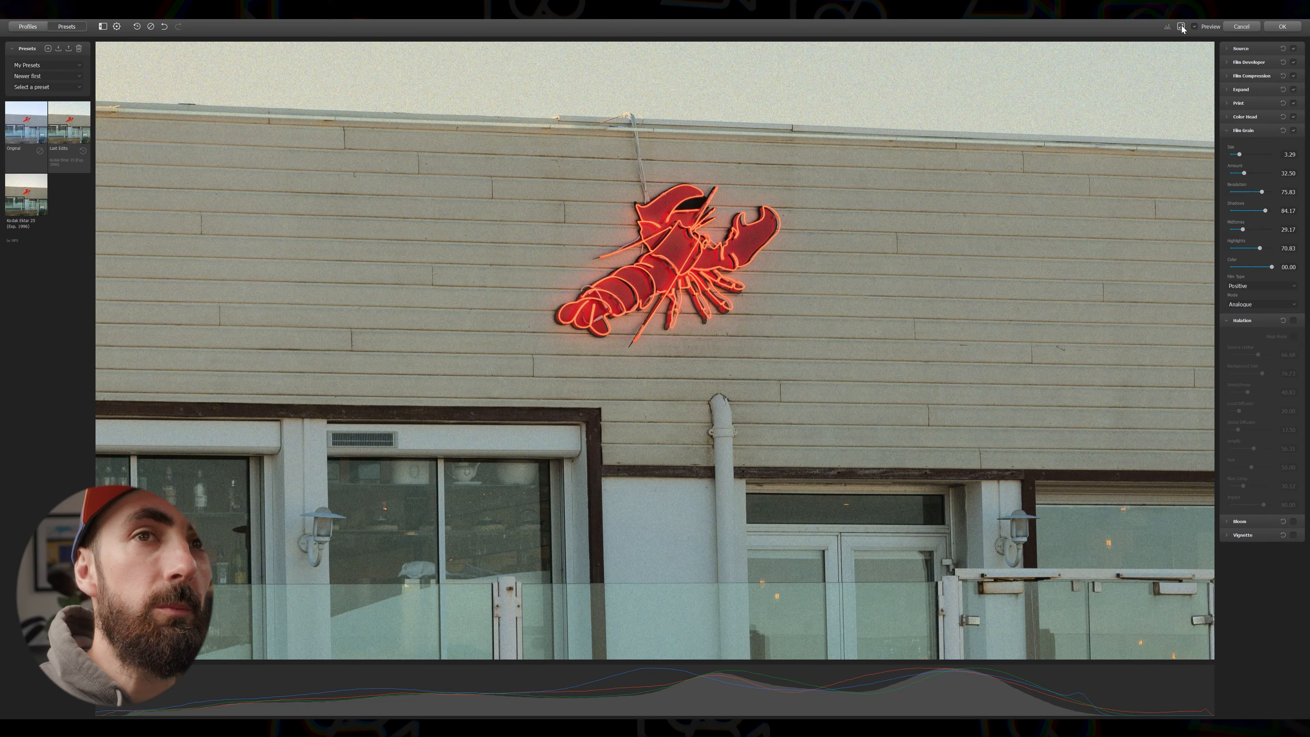
pyautogui.moveTo(770, 290); pyautogui.dragTo(751, 349)
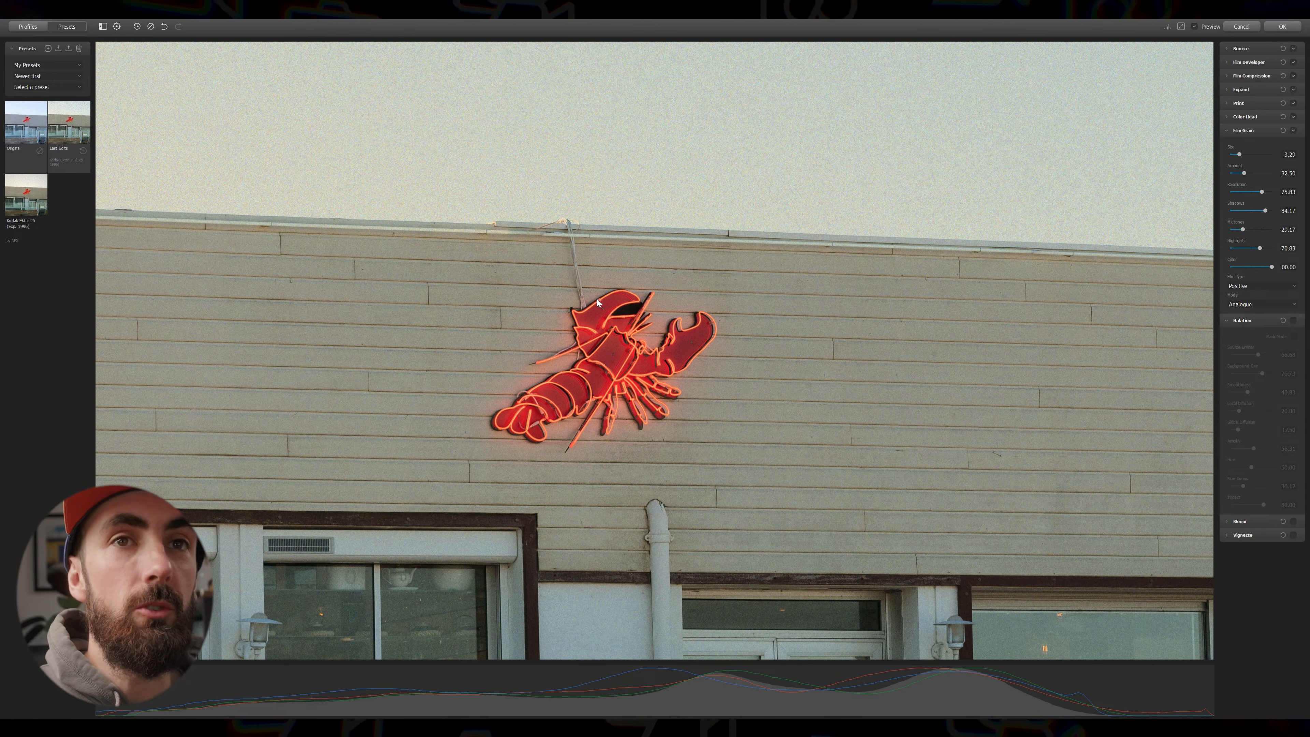
pyautogui.click(1293, 319)
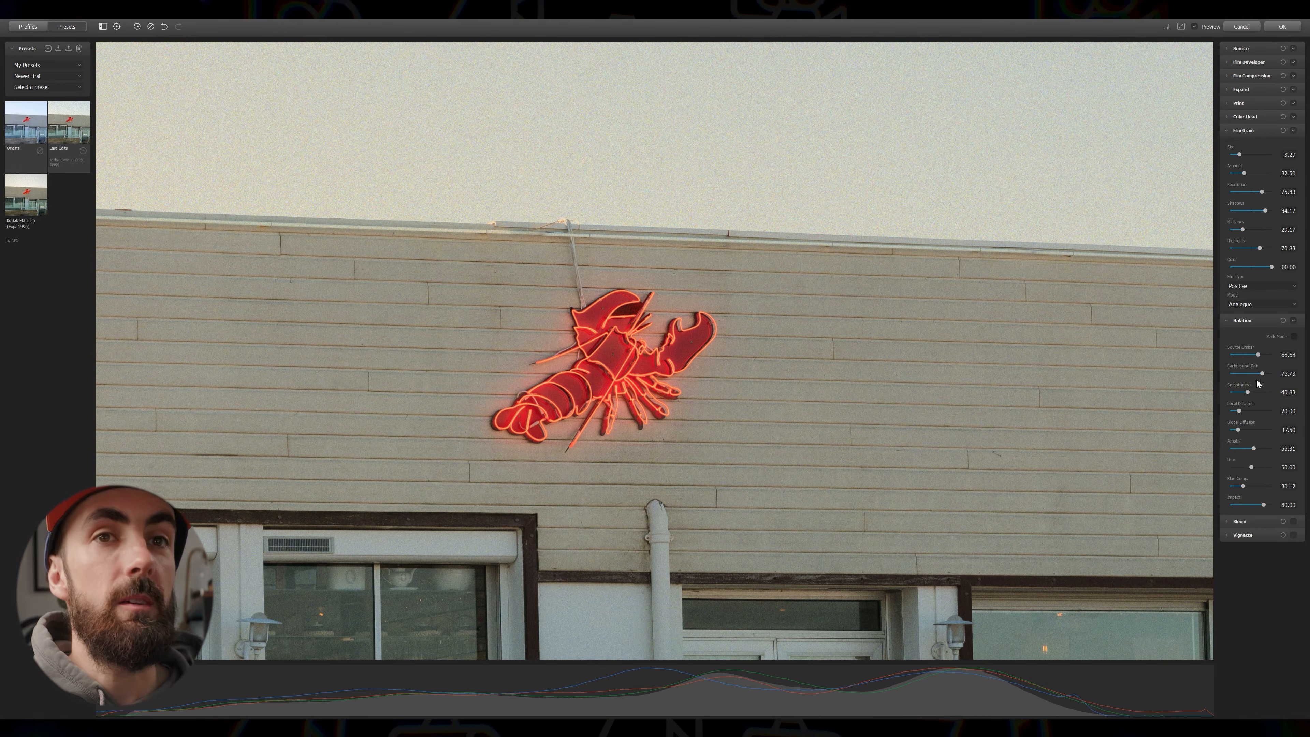
# Step: Set Halation's Background Gain to 60.00, Smoothness to 30.83, Local Diffusion to 74.17 and Global Diffusion to 30.83
pyautogui.moveTo(1261, 373); pyautogui.dragTo(1247, 374)
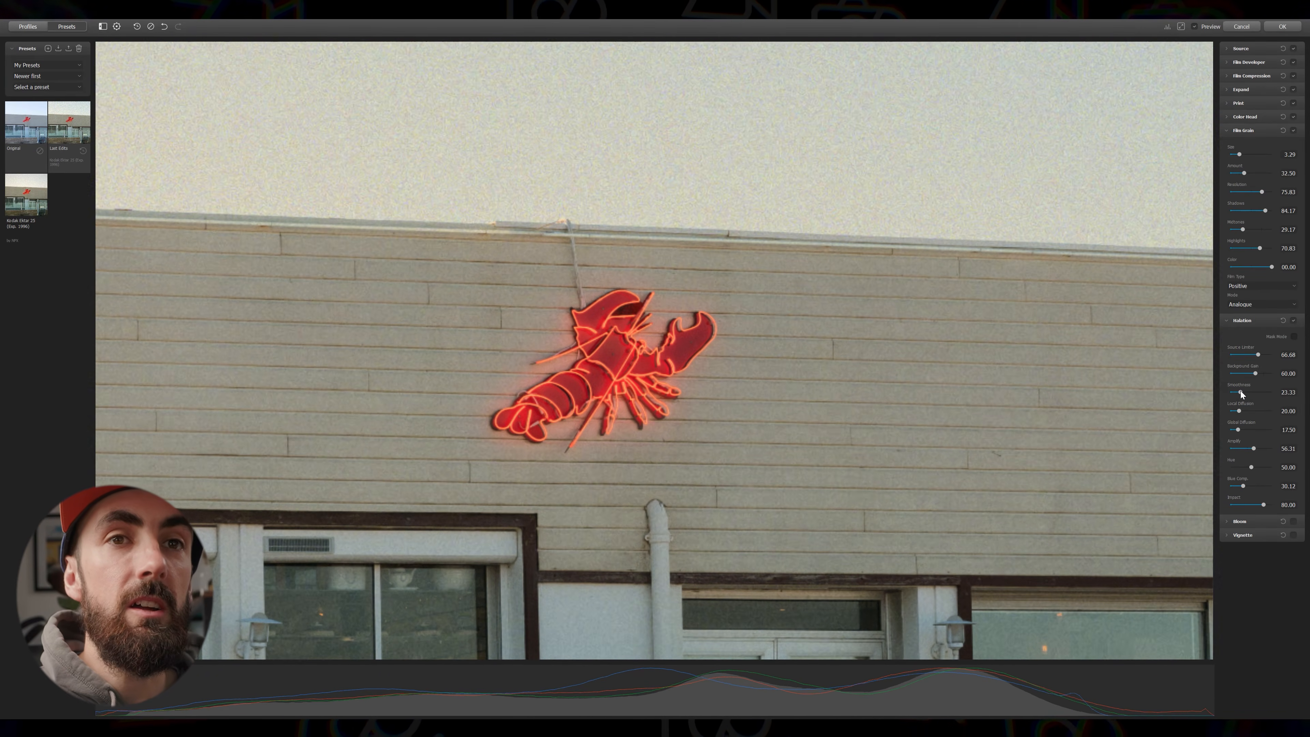
pyautogui.moveTo(1259, 411); pyautogui.dragTo(1261, 411)
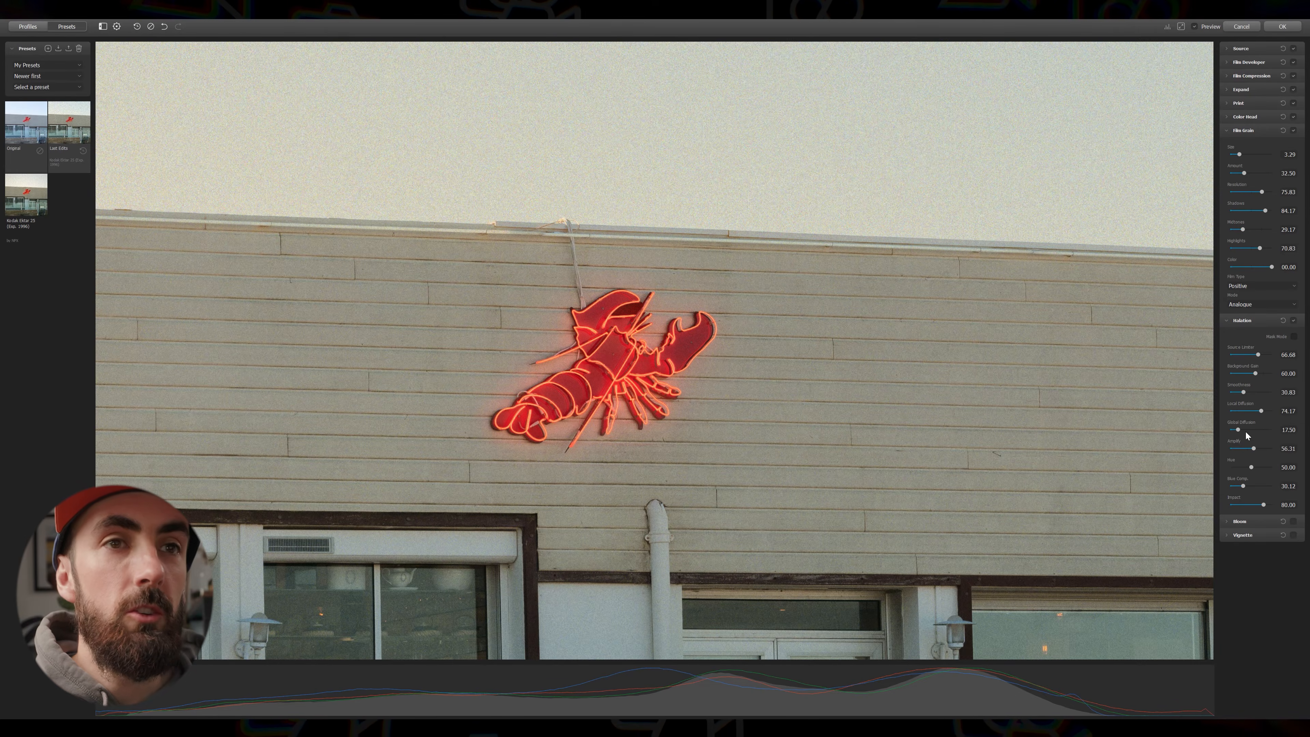
pyautogui.moveTo(1242, 430)
pyautogui.mouseDown()
pyautogui.moveTo(1273, 429)
pyautogui.moveTo(1243, 429)
pyautogui.mouseUp()
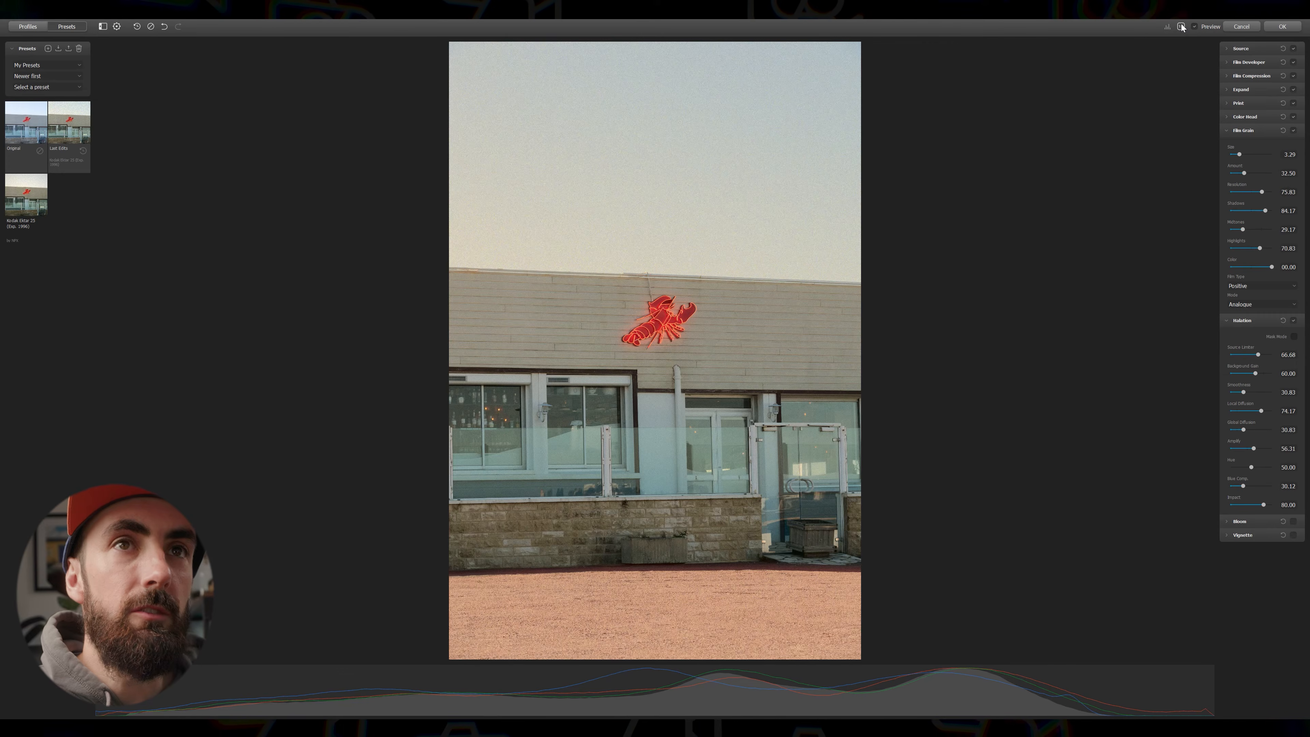
# Step: Compare the whole restaurant photo with and without the film look
pyautogui.click(1145, 130)
pyautogui.click(1194, 26)
pyautogui.click(1193, 26)
pyautogui.click(1194, 26)
pyautogui.click(1194, 26)
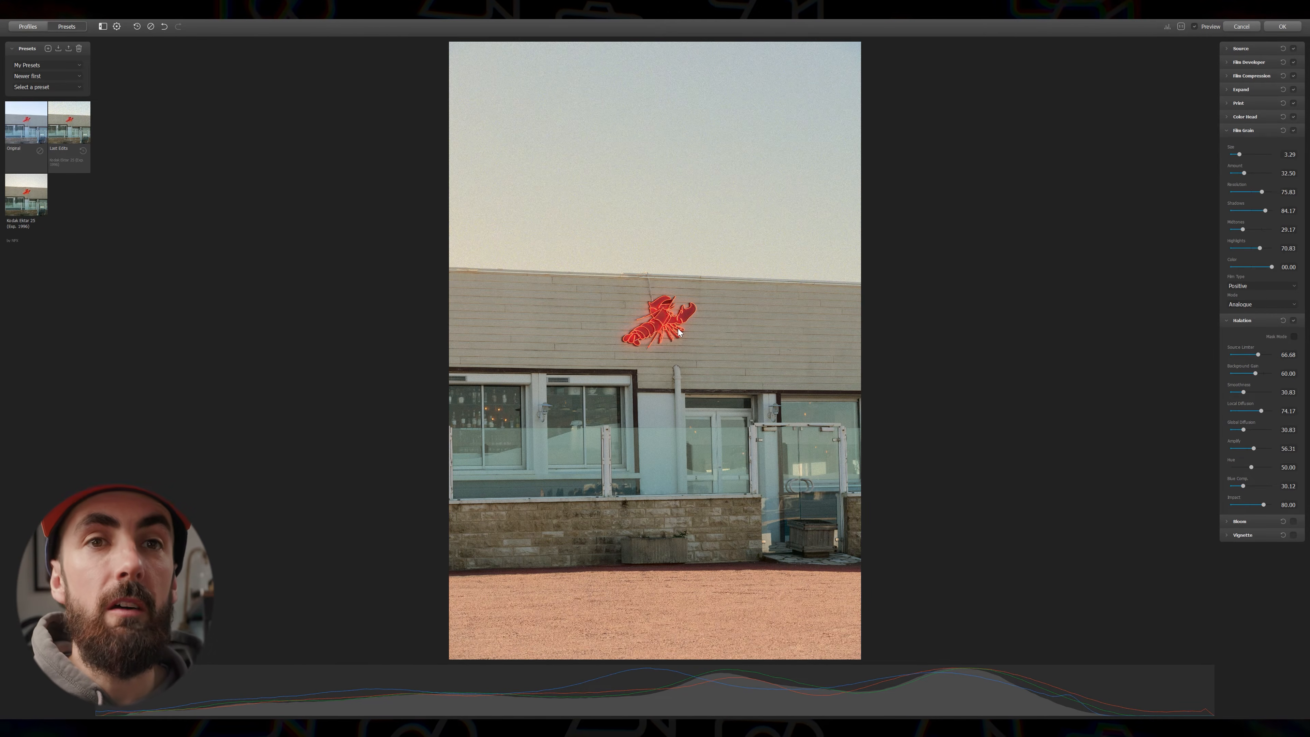
# Step: Set Halation's Amplify to 95.00, Blue Comp. to 23.33 and Impact to 65.00, and compare the photo with Halation off and on
pyautogui.moveTo(1253, 447); pyautogui.dragTo(1266, 506)
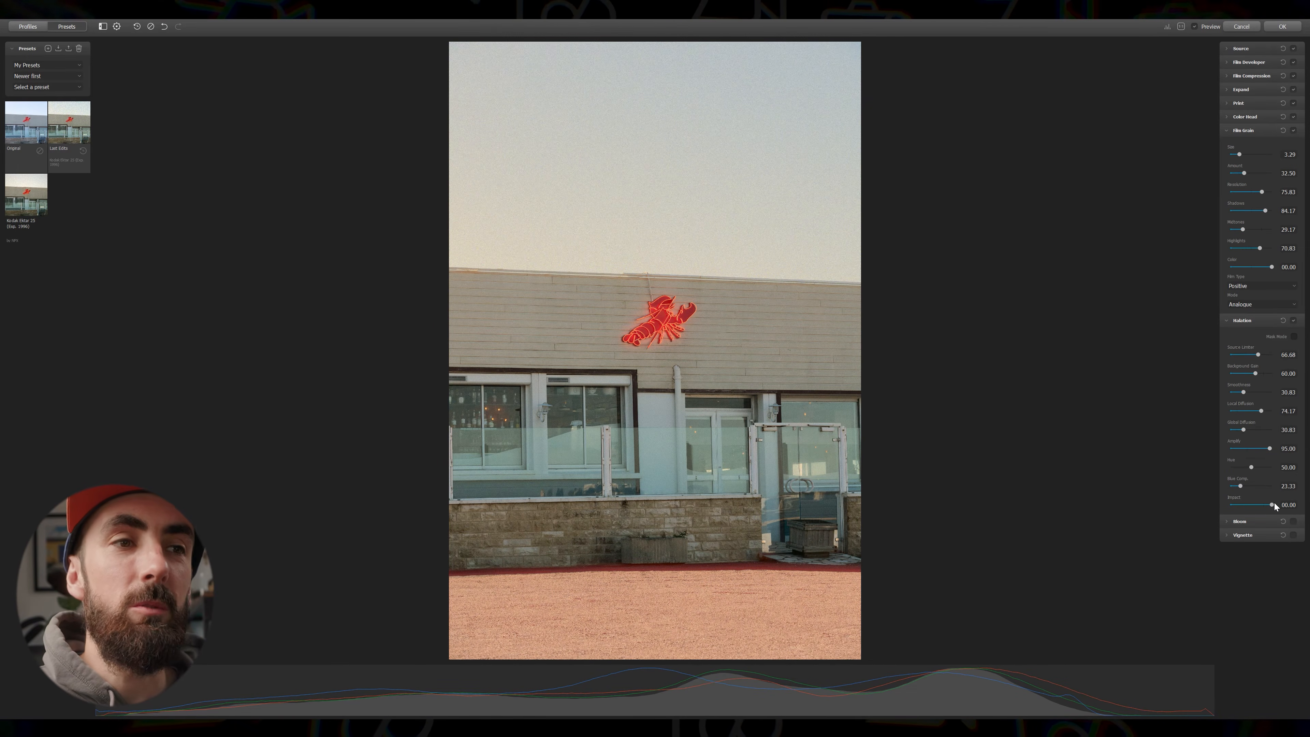
pyautogui.moveTo(1270, 506); pyautogui.dragTo(1261, 504)
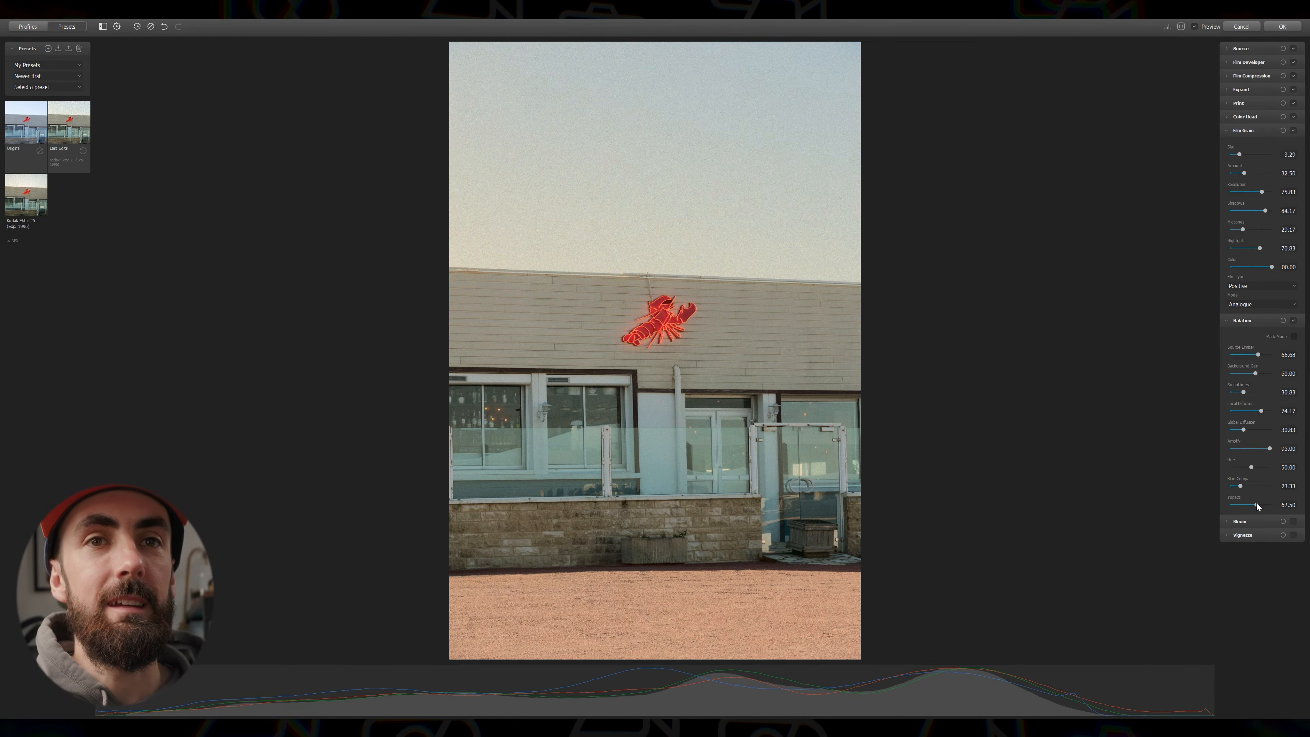
pyautogui.click(1293, 321)
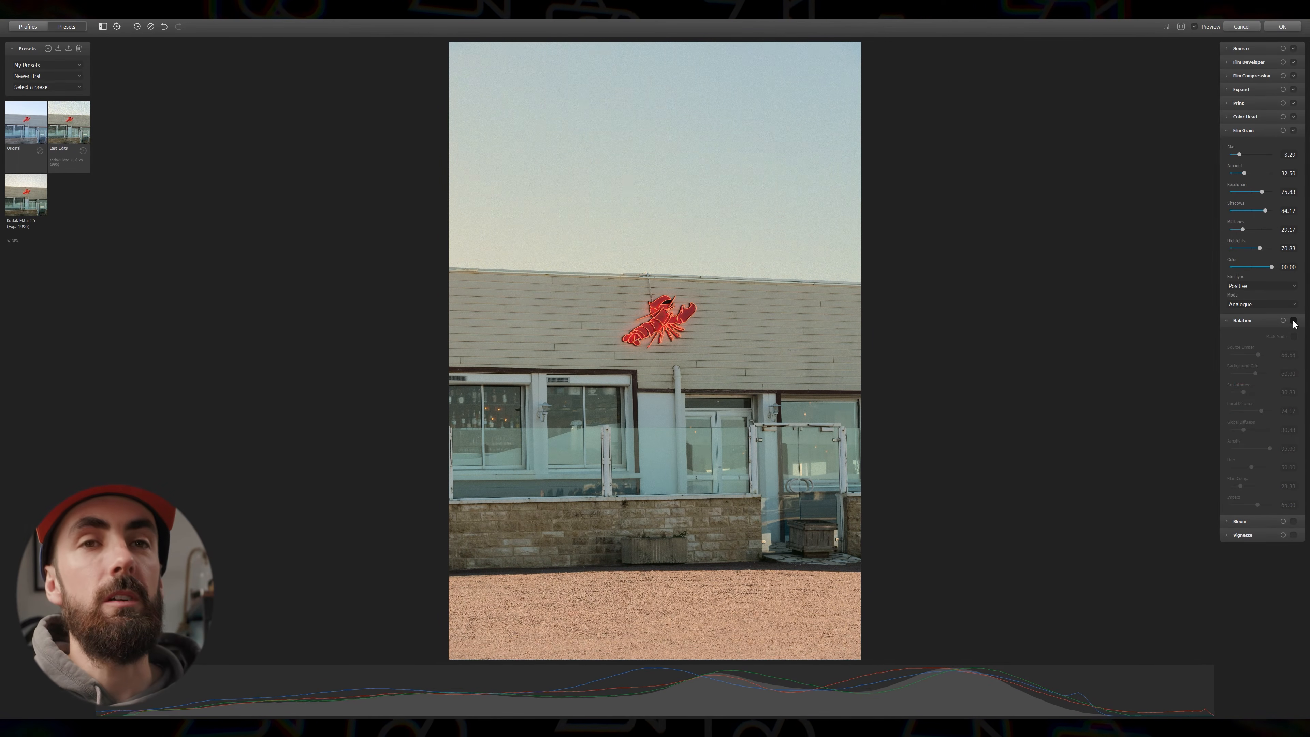
pyautogui.click(1293, 320)
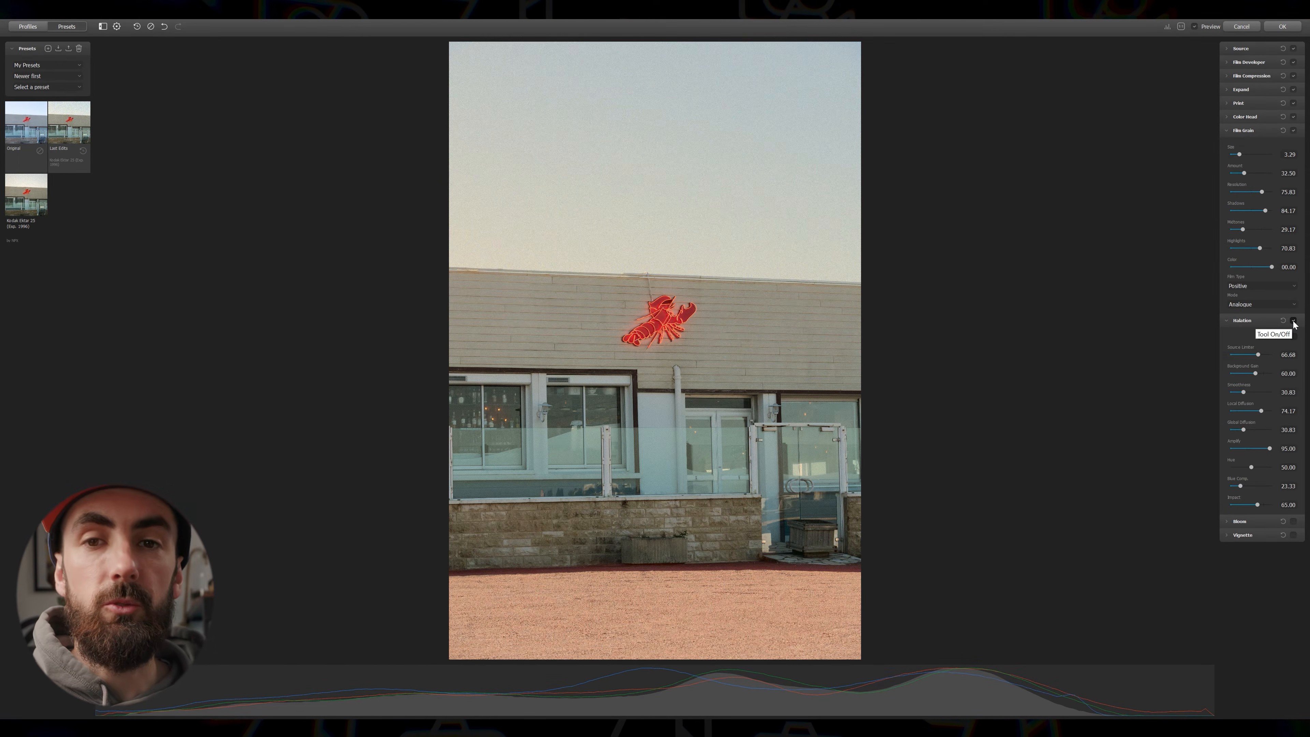
# Step: Expand and enable Bloom, compare the photo with it off and on, and collapse the Halation and Film Grain sections
pyautogui.click(1246, 521)
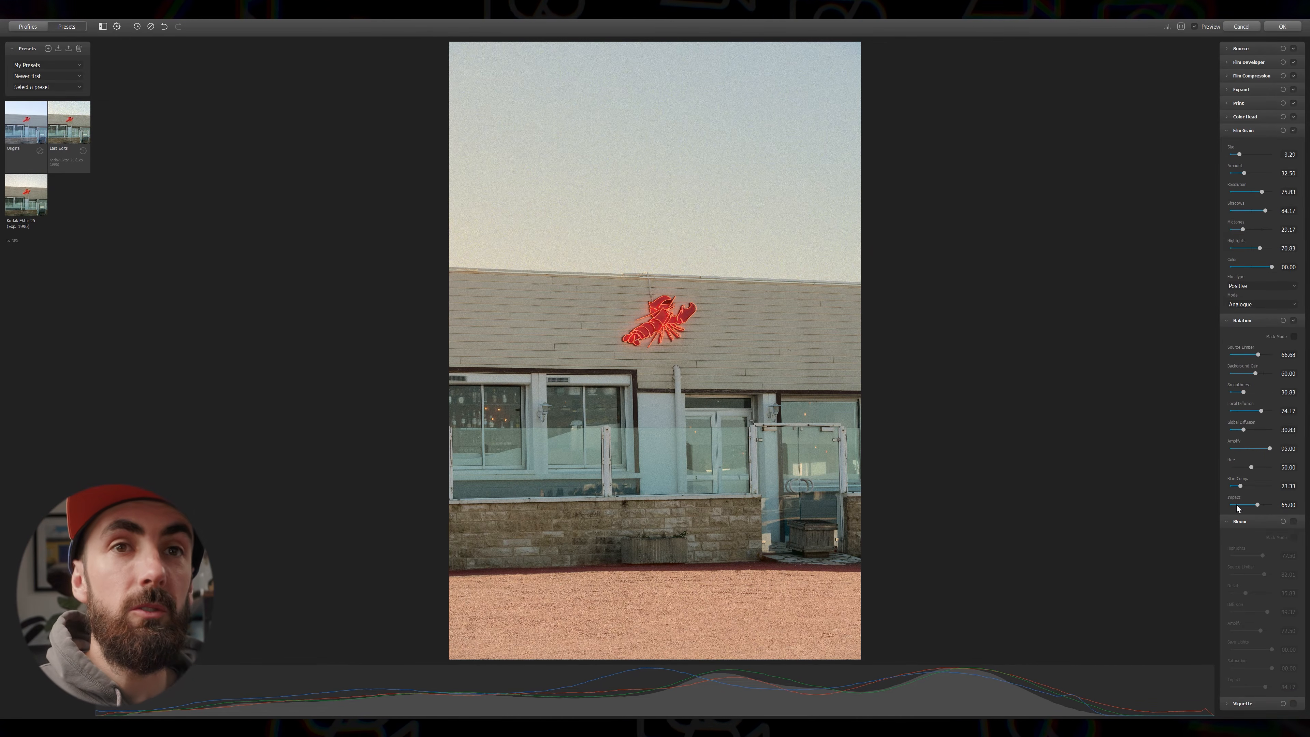
pyautogui.click(1293, 521)
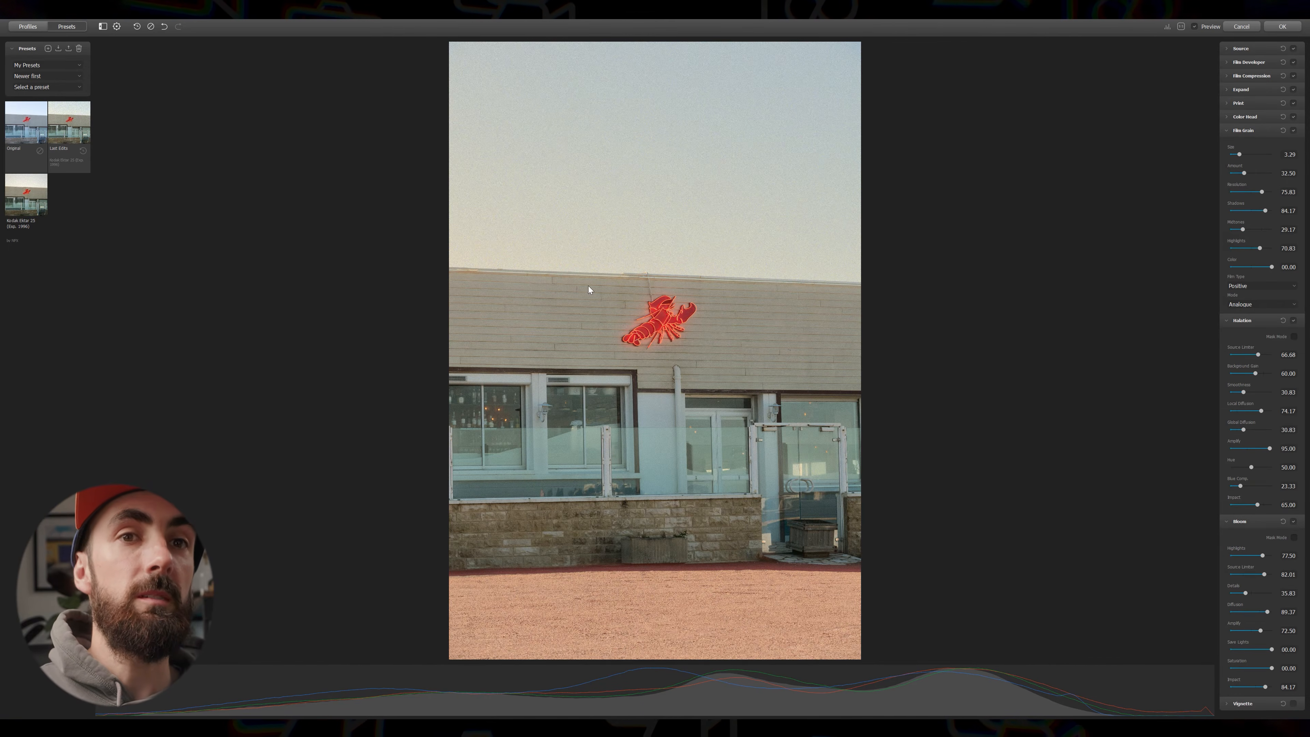
pyautogui.click(1293, 521)
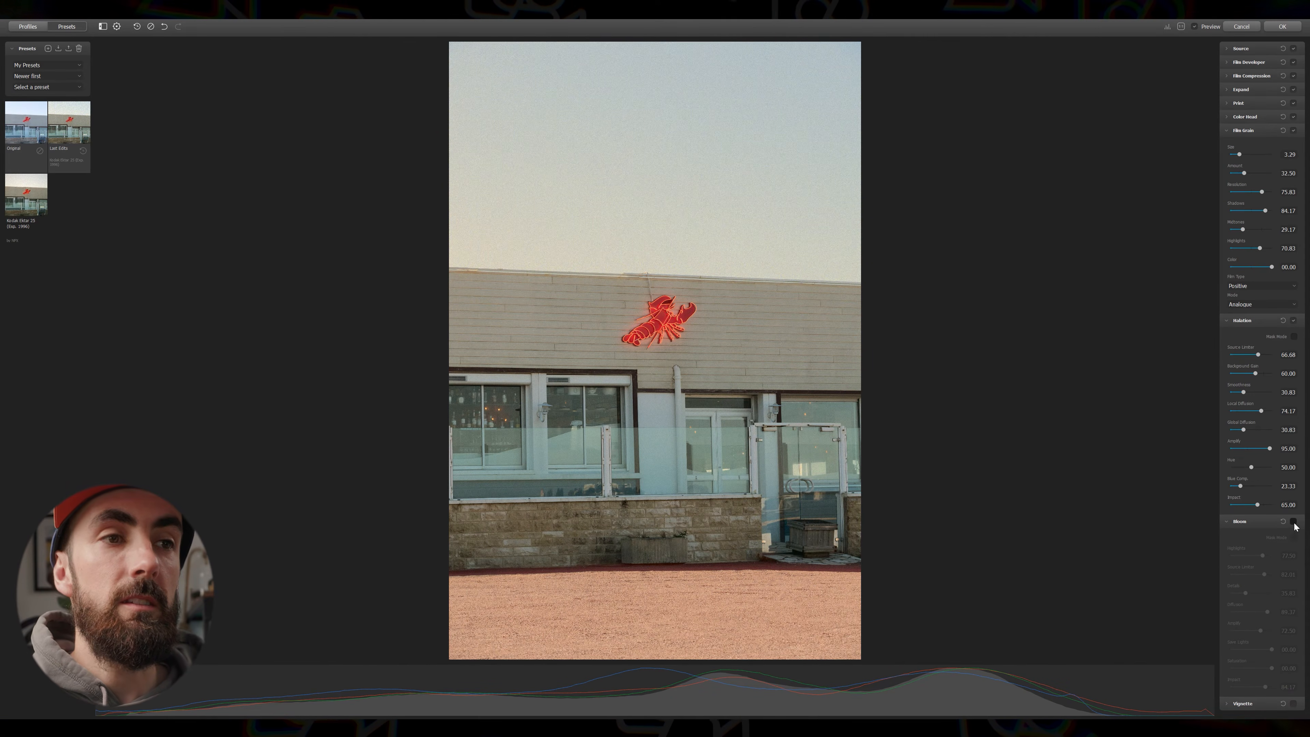
pyautogui.hotkey('ctrl', 'z')
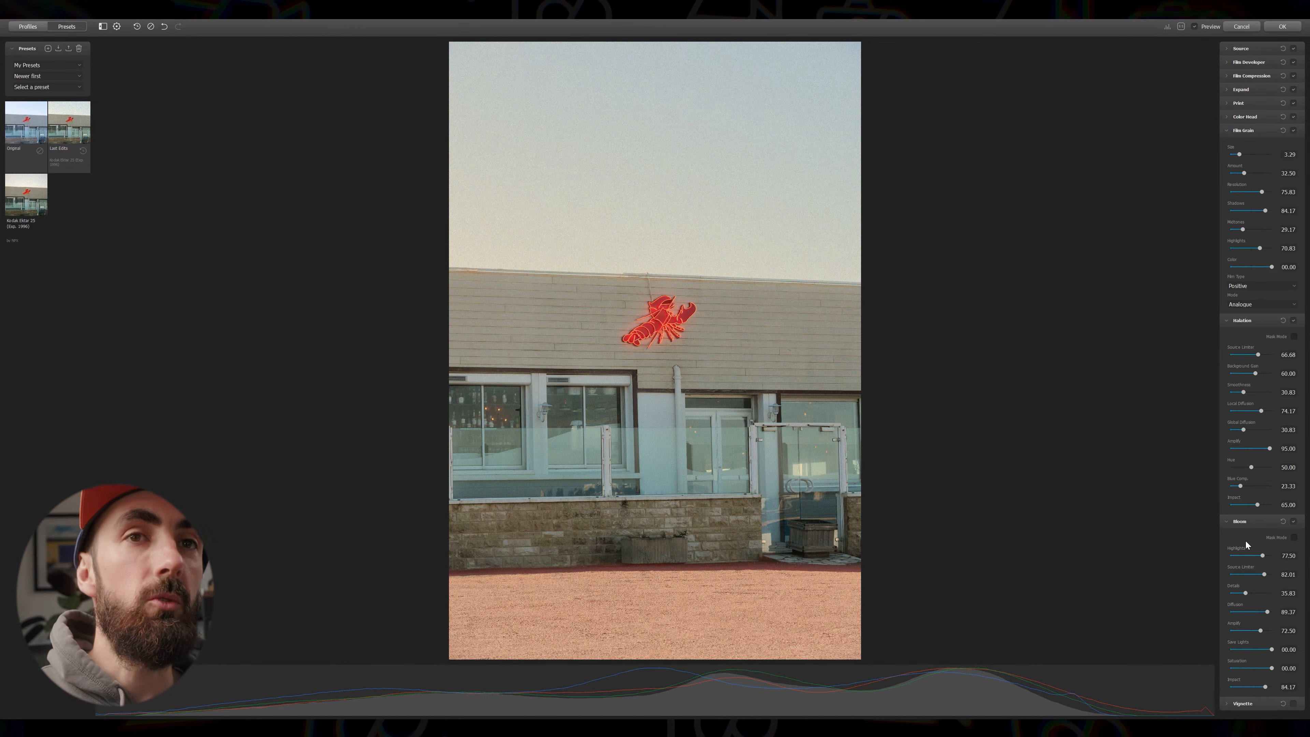
pyautogui.click(1242, 320)
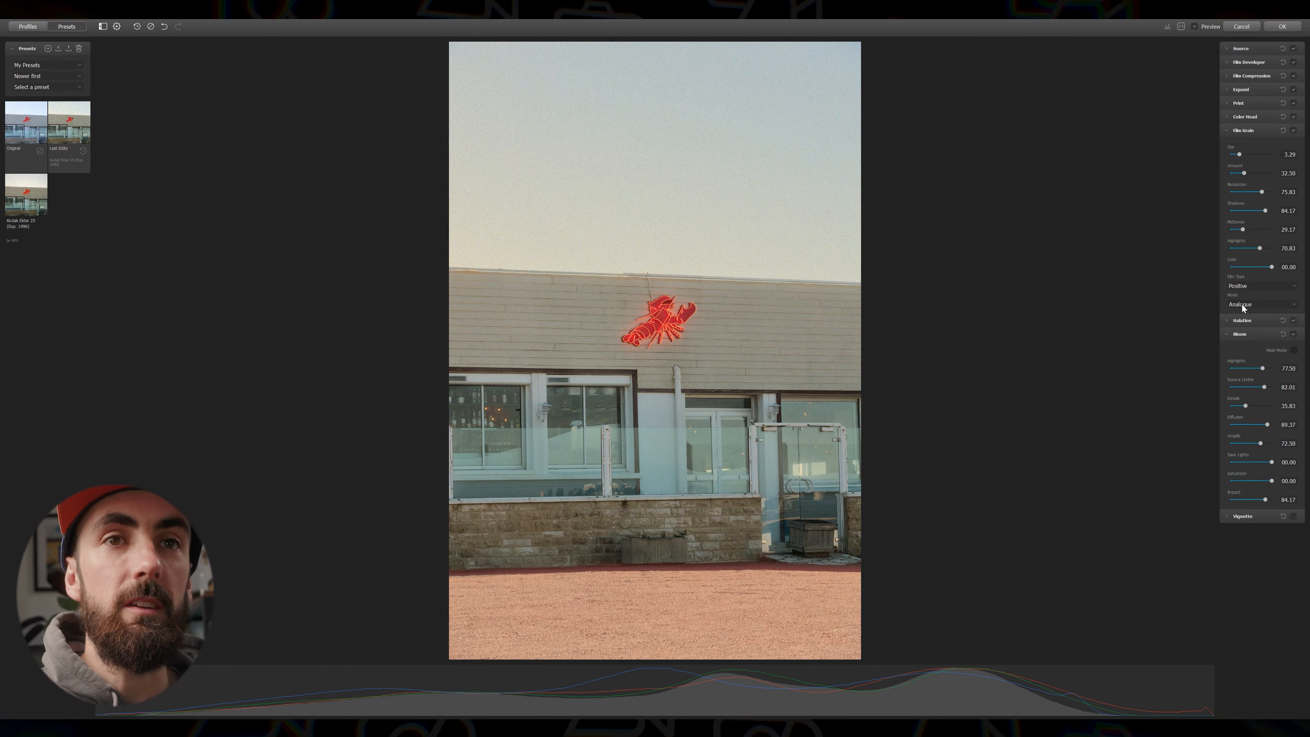
pyautogui.click(1242, 130)
# Step: Set Bloom's Highlights to 76.67 and Diffusion to 89.17, and test Save Lights at 0.00 before restoring its maximum
pyautogui.moveTo(1260, 191)
pyautogui.mouseDown()
pyautogui.moveTo(1238, 191)
pyautogui.moveTo(1262, 189)
pyautogui.mouseUp()
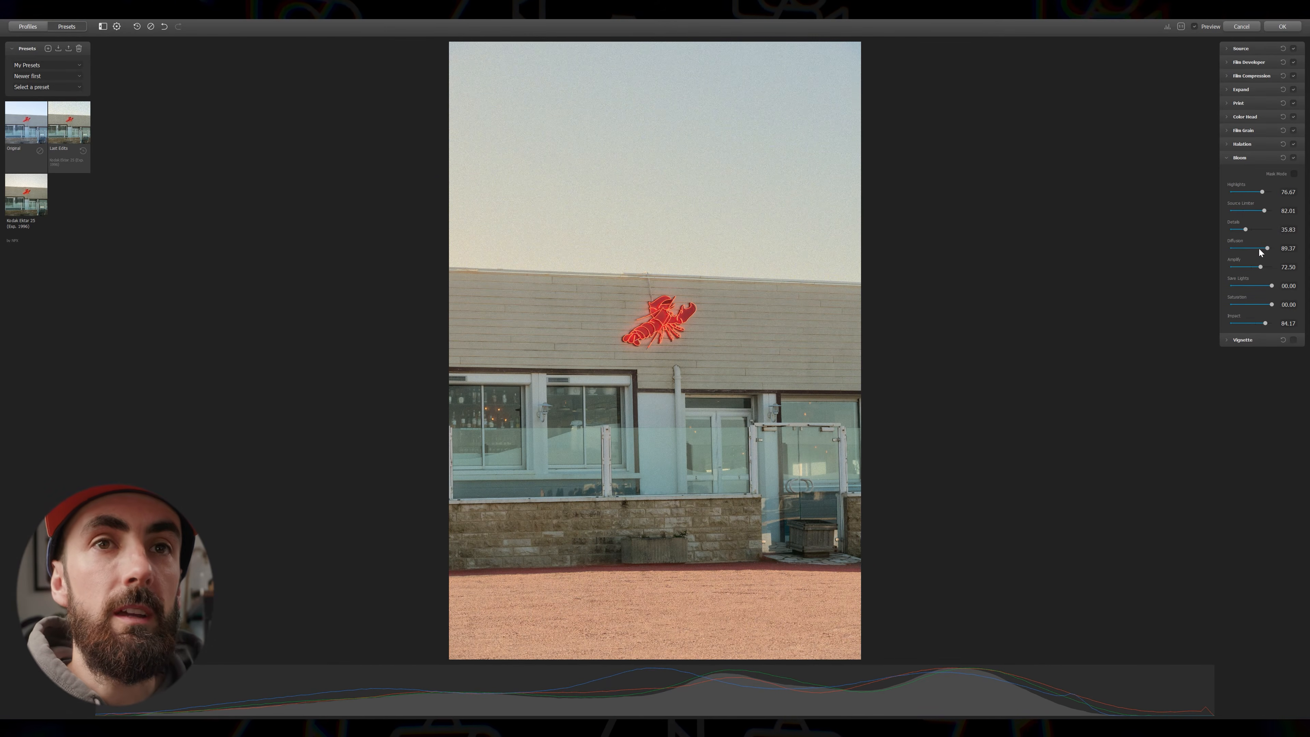
pyautogui.moveTo(1262, 248)
pyautogui.mouseDown()
pyautogui.moveTo(1241, 247)
pyautogui.moveTo(1267, 248)
pyautogui.mouseUp()
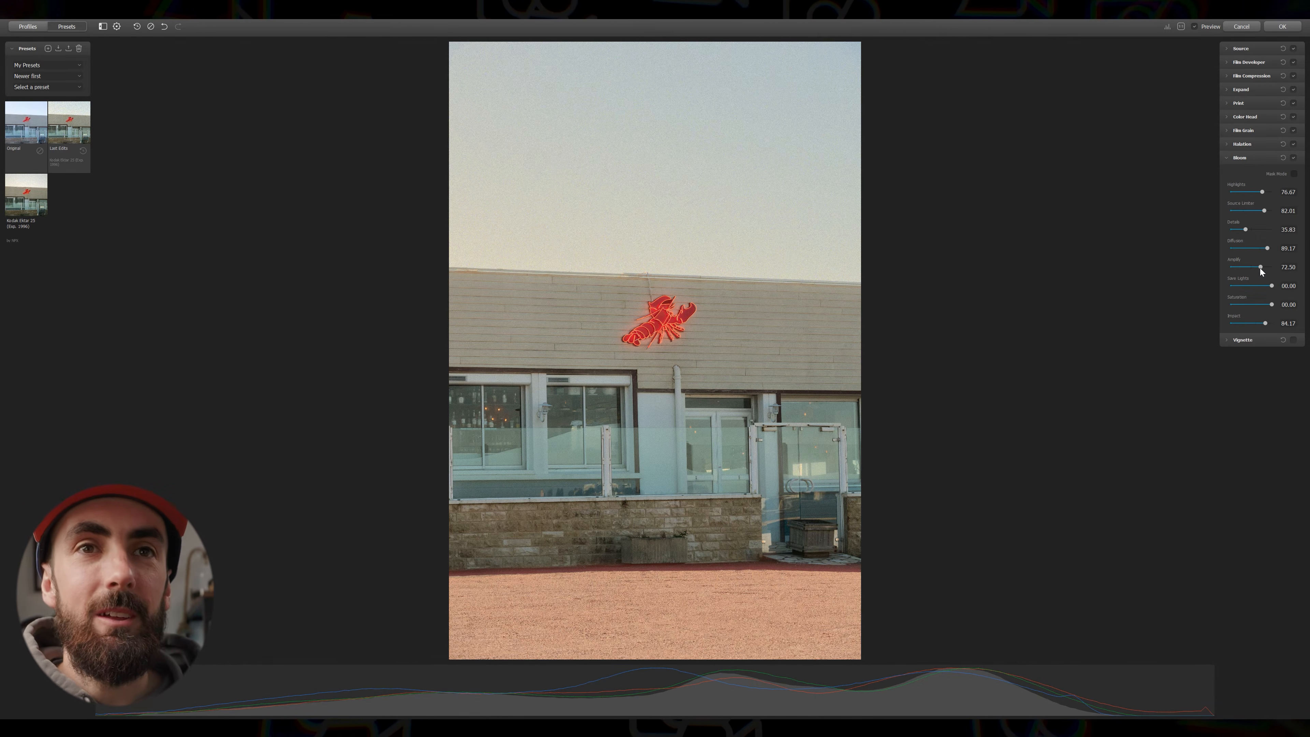
pyautogui.moveTo(1272, 284)
pyautogui.mouseDown()
pyautogui.moveTo(1256, 286)
pyautogui.moveTo(1267, 285)
pyautogui.mouseUp()
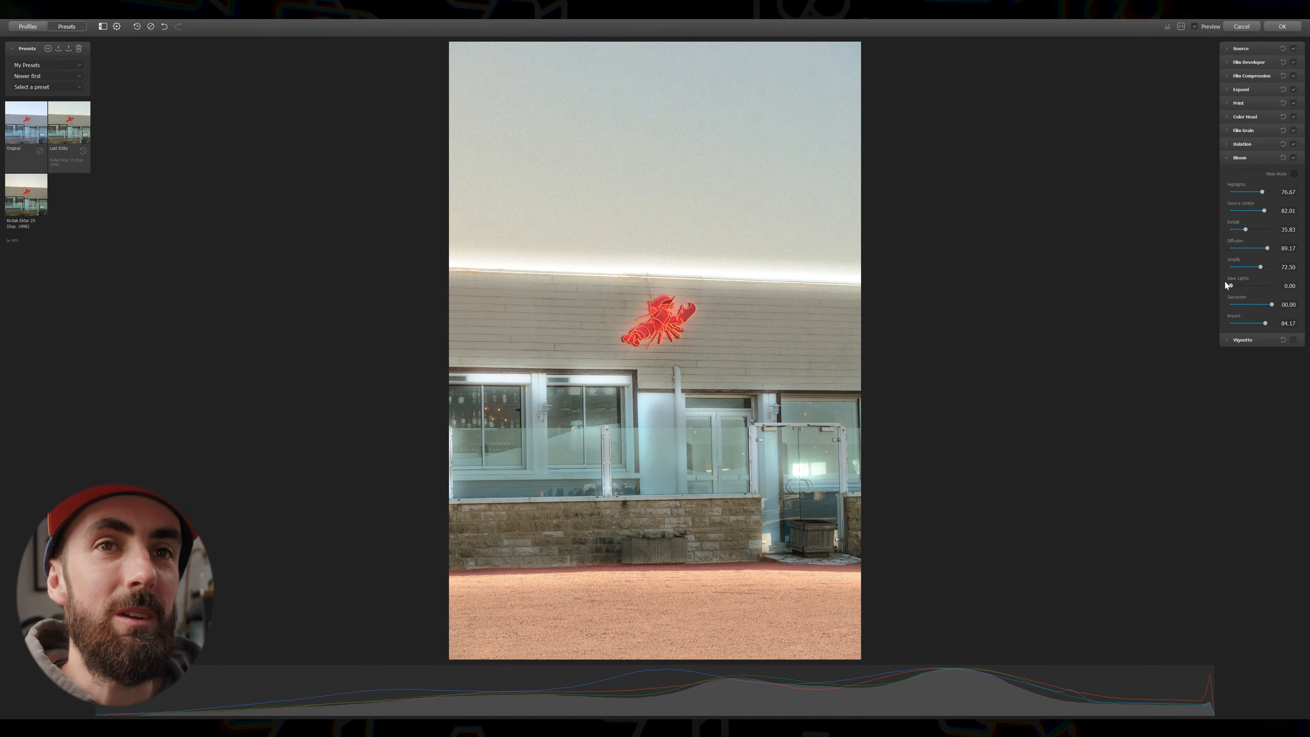
pyautogui.moveTo(1272, 286); pyautogui.dragTo(1276, 286)
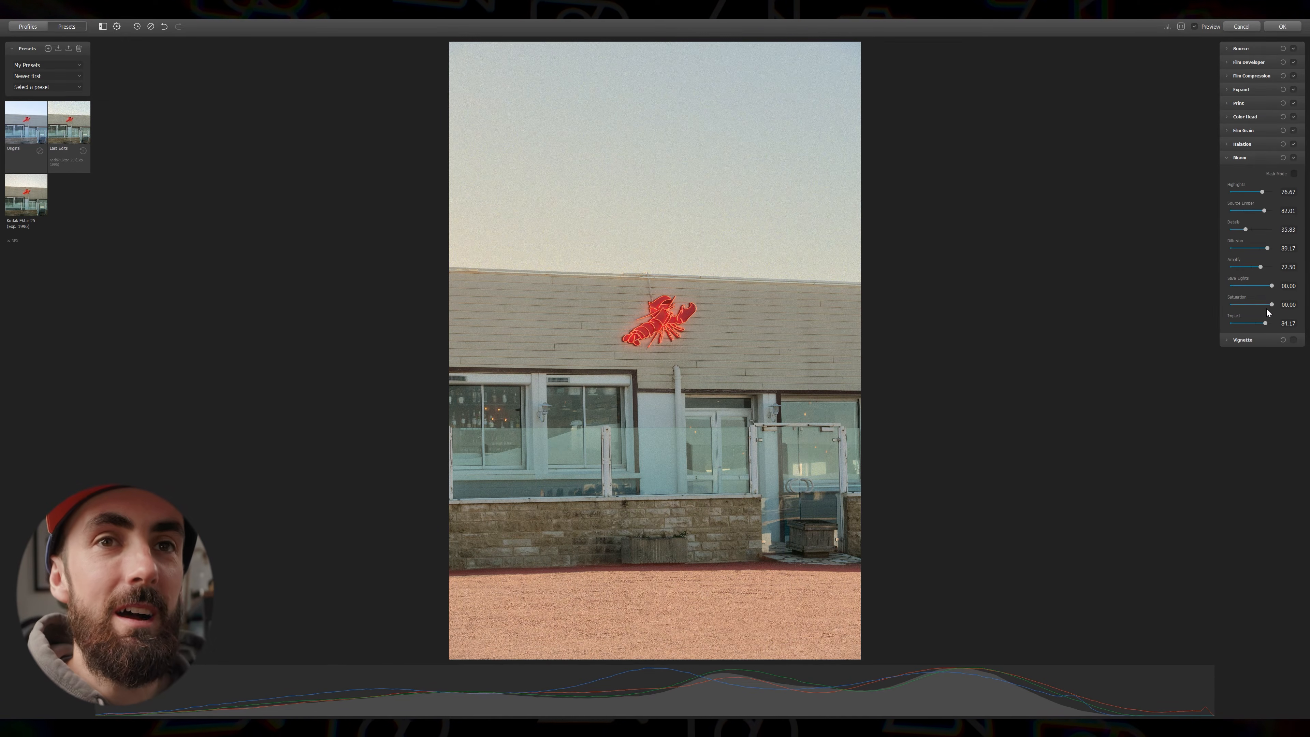
# Step: Set Bloom's Impact to 69.17 and turn on its mask view to examine where the effect falls on the photo
pyautogui.moveTo(1272, 306)
pyautogui.mouseDown()
pyautogui.moveTo(1245, 309)
pyautogui.moveTo(1293, 309)
pyautogui.moveTo(1259, 323)
pyautogui.mouseUp()
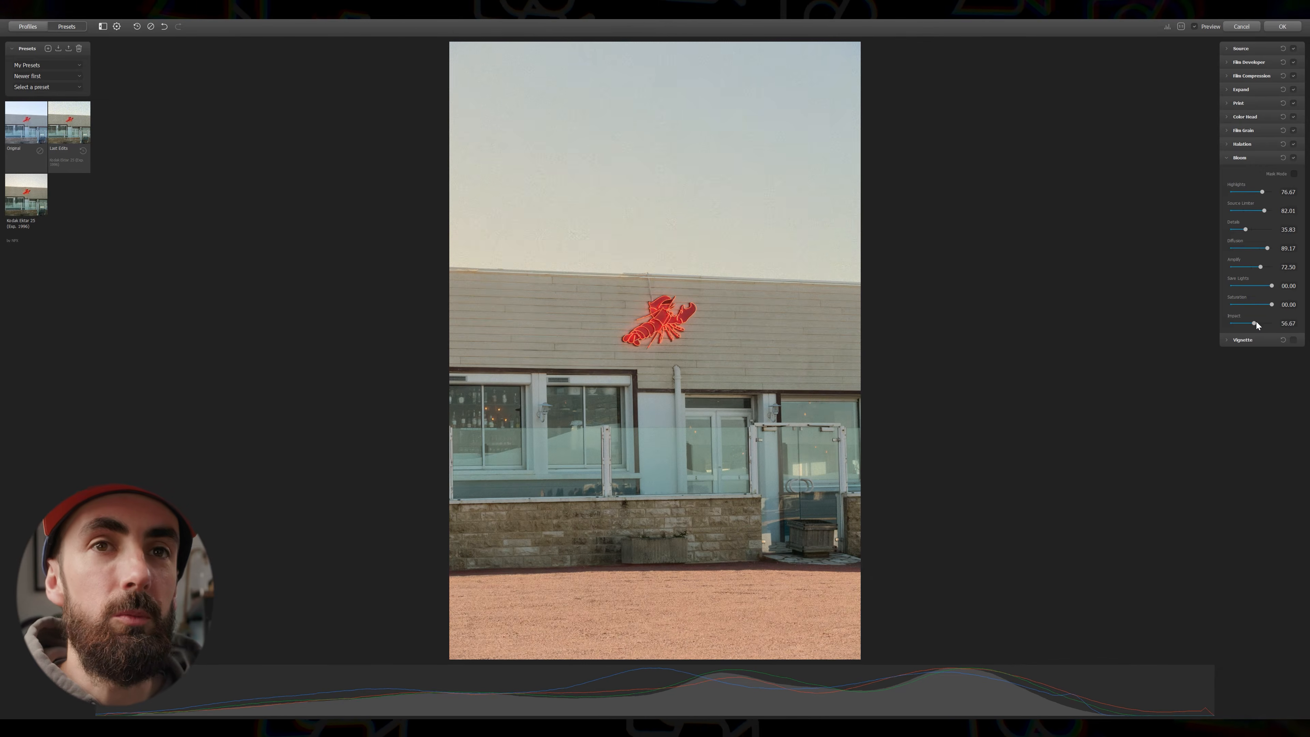
pyautogui.click(1294, 175)
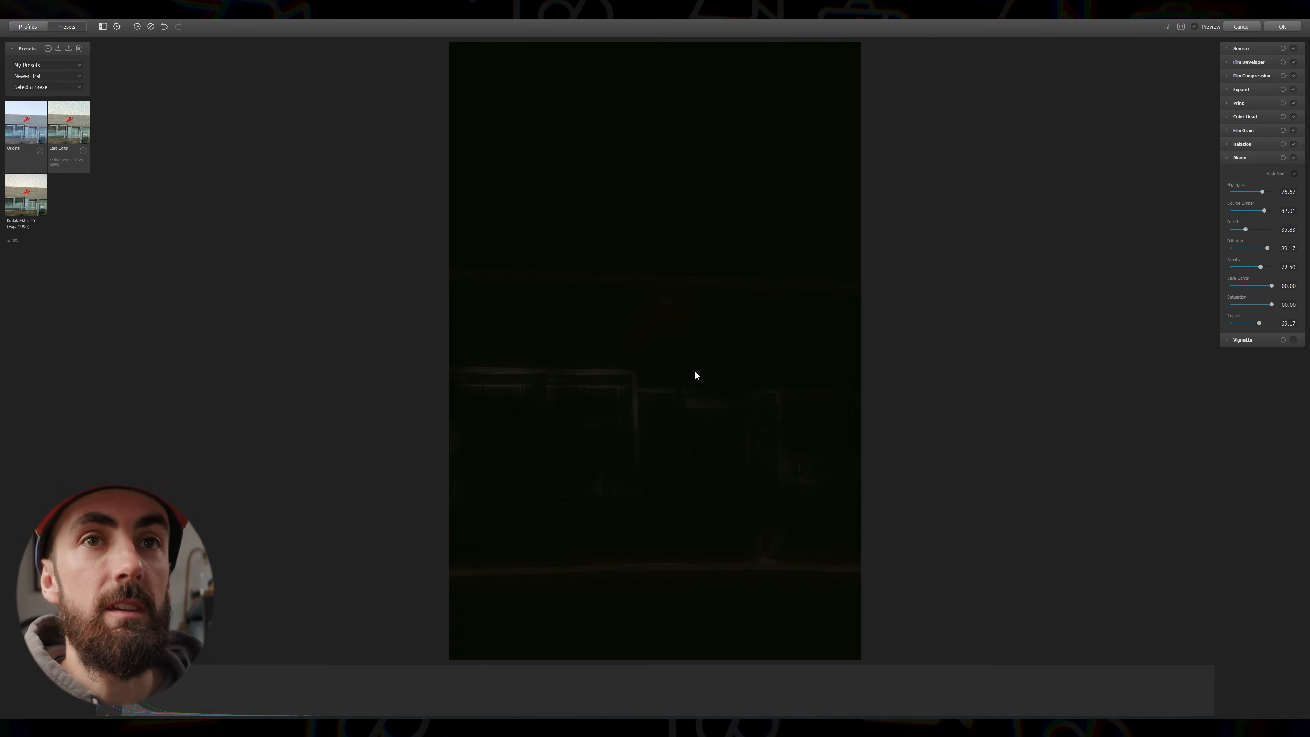
# Step: Use Halation's mask view while setting its Source Limiter to 65.83 and Impact to 54.17, and turn off both the Halation and Bloom masks
pyautogui.click(1258, 147)
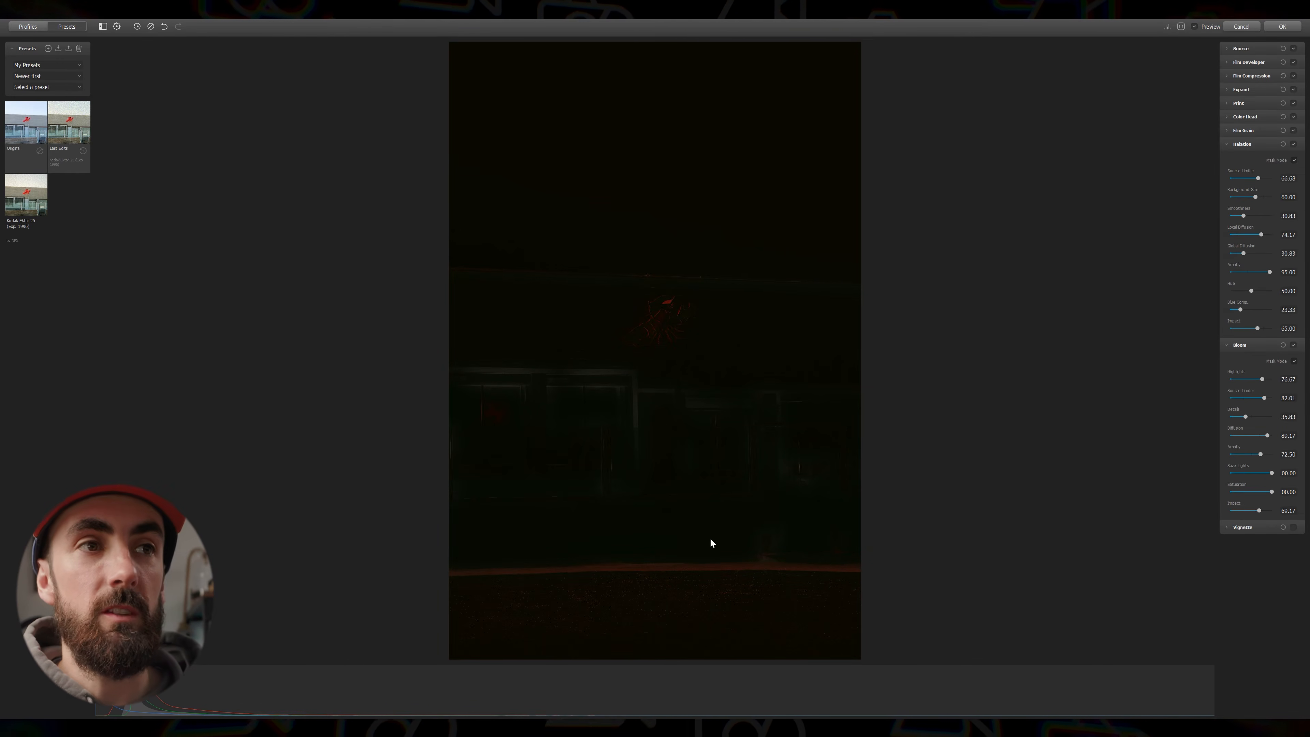
pyautogui.moveTo(1258, 178); pyautogui.dragTo(1256, 178)
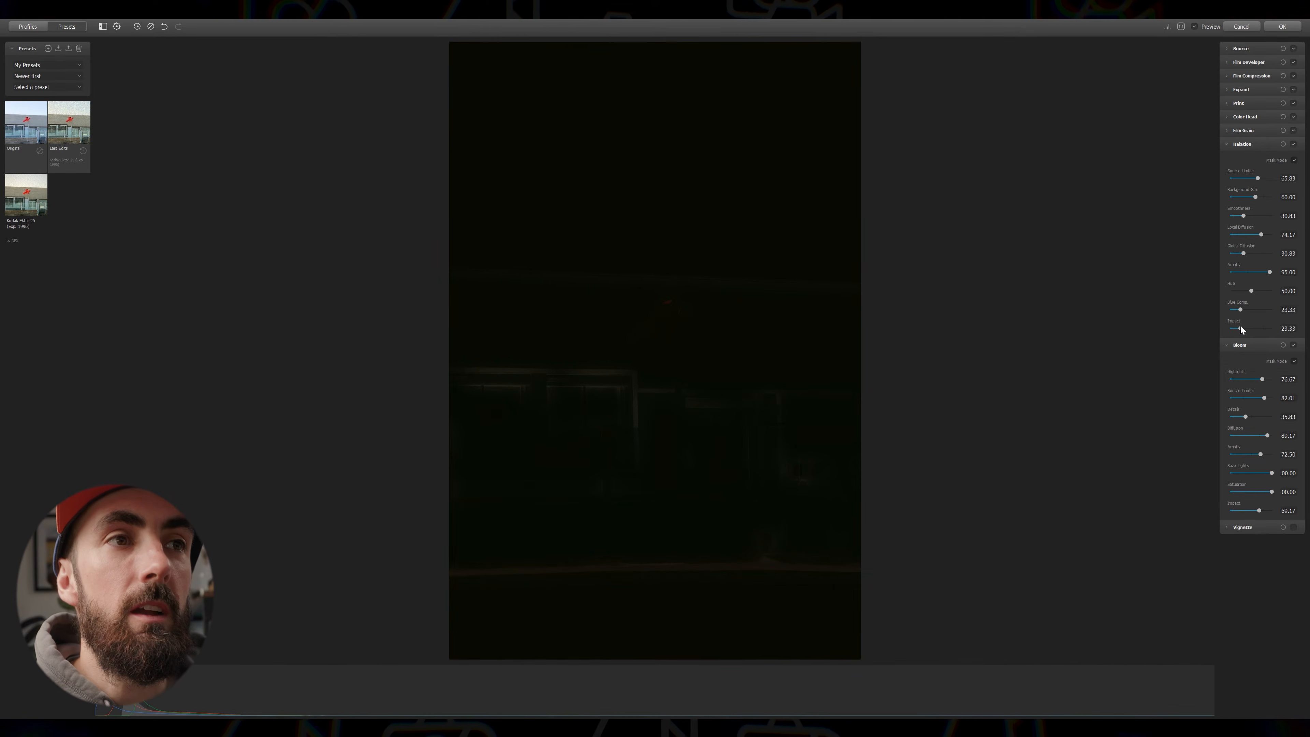
pyautogui.moveTo(1252, 326); pyautogui.dragTo(1252, 326)
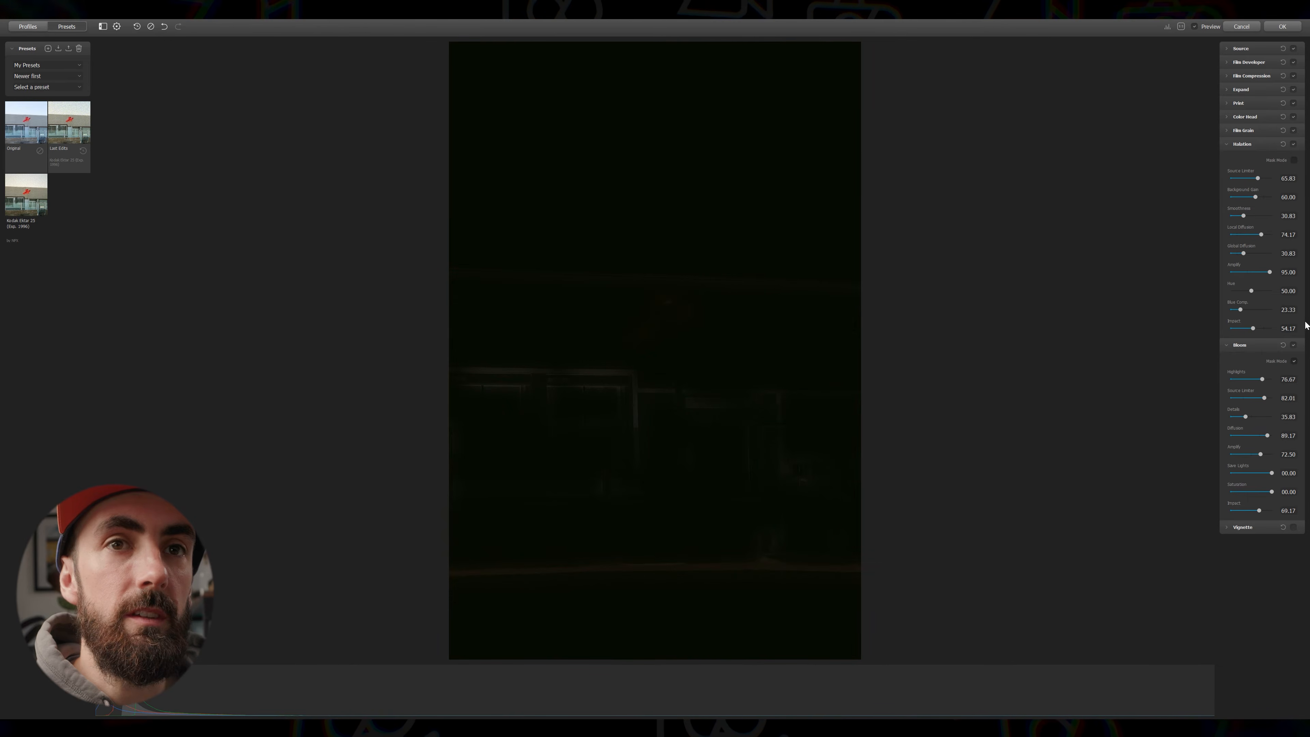
pyautogui.click(1293, 361)
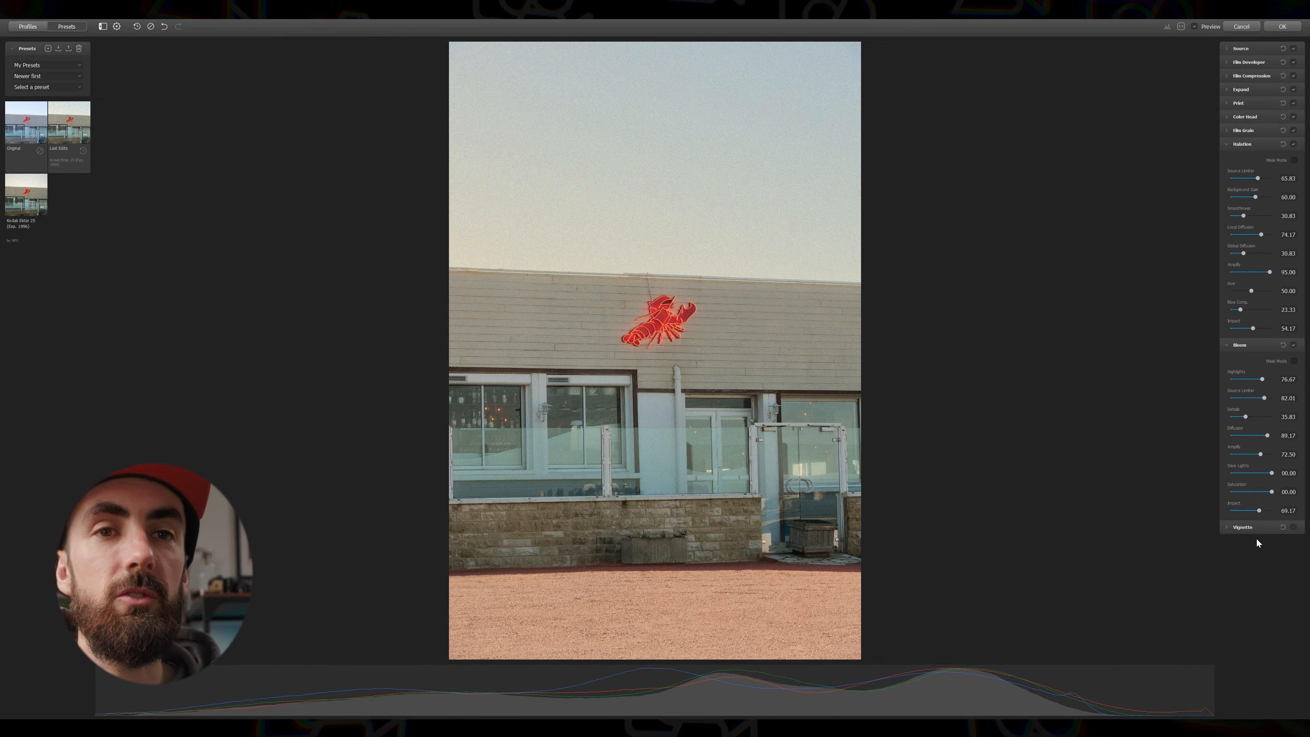
# Step: Enable and expand Vignette, and set Exposure to -0.27, Size to 61.67, Feather to 95.00 and Aspect Ratio to 41.67
pyautogui.click(1293, 527)
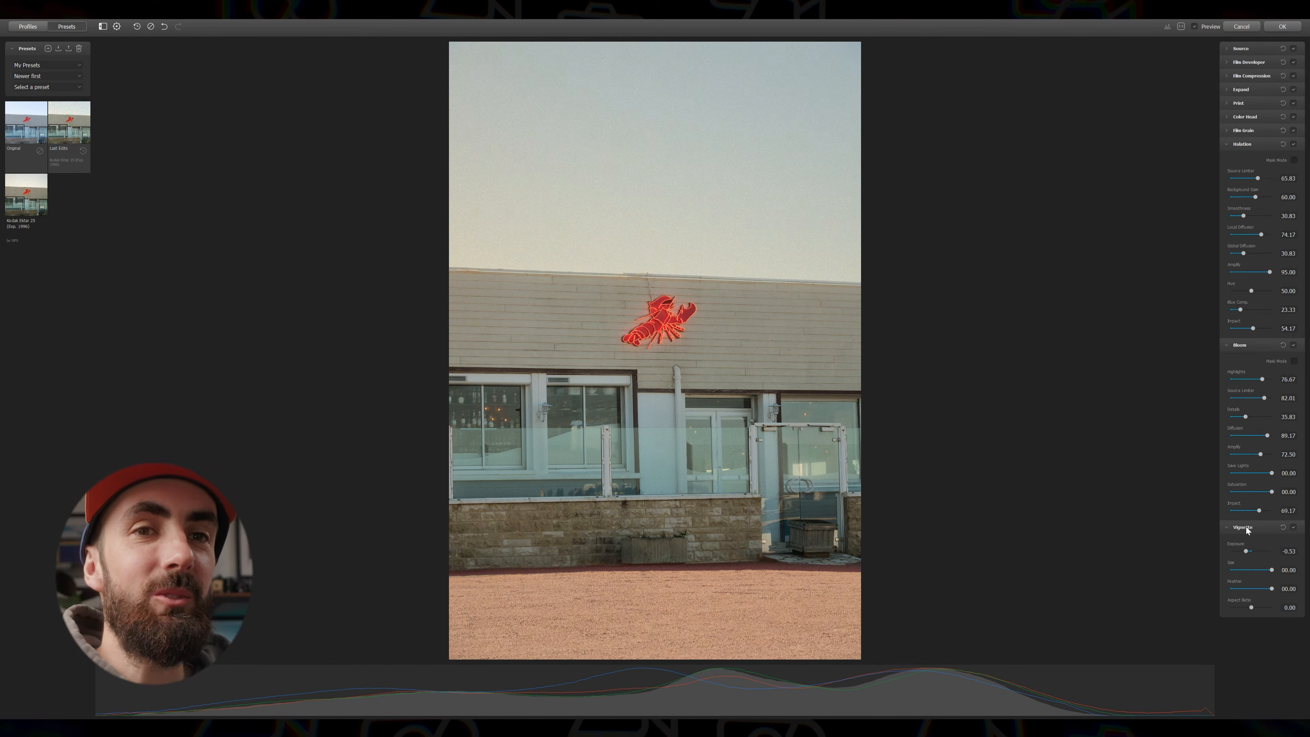
pyautogui.moveTo(1247, 552)
pyautogui.mouseDown()
pyautogui.moveTo(1263, 550)
pyautogui.moveTo(1232, 553)
pyautogui.moveTo(1255, 570)
pyautogui.mouseUp()
pyautogui.moveTo(1271, 588)
pyautogui.mouseDown()
pyautogui.moveTo(1248, 587)
pyautogui.moveTo(1270, 589)
pyautogui.mouseUp()
pyautogui.moveTo(1251, 607)
pyautogui.mouseDown()
pyautogui.moveTo(1238, 605)
pyautogui.moveTo(1255, 606)
pyautogui.mouseUp()
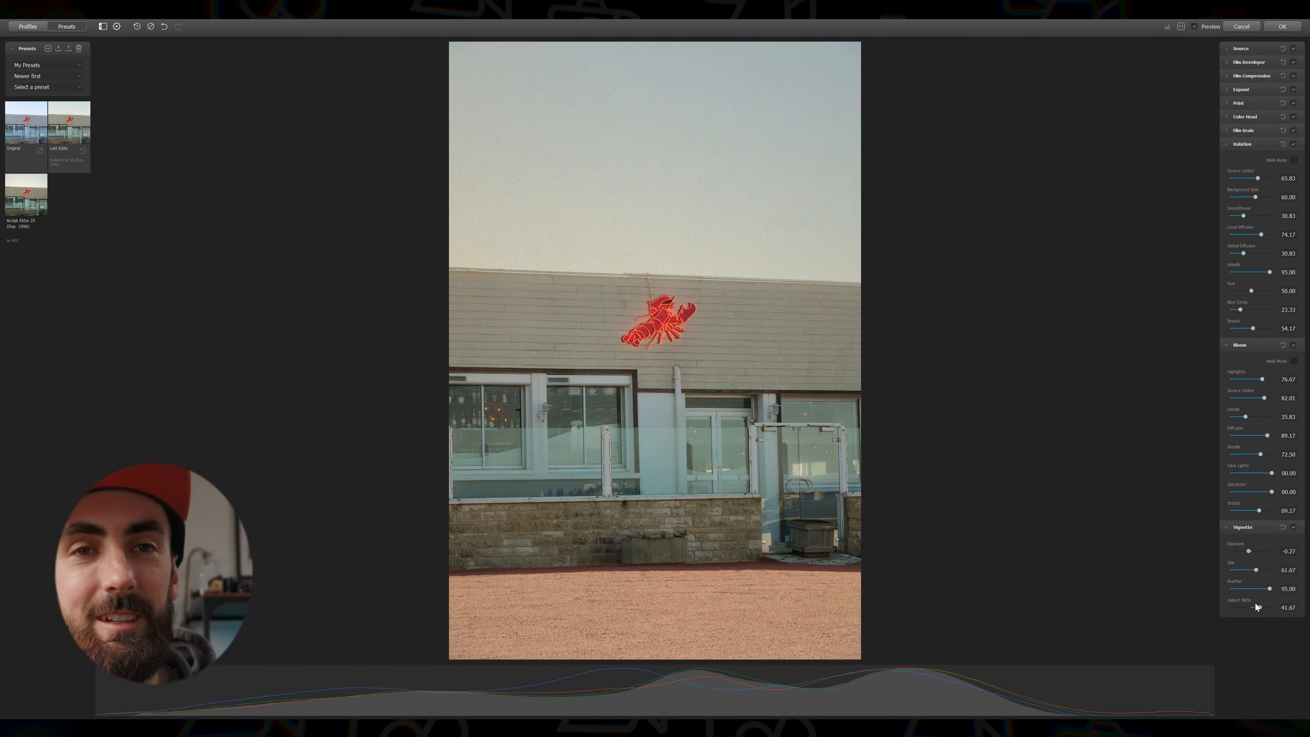